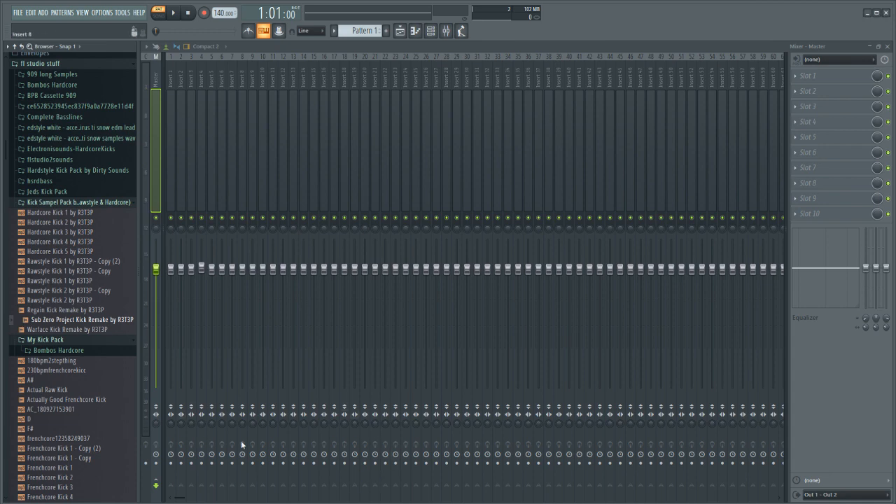
- Find the TR909_BD02 sample in the fl studio stuff folder and place it at the start of Track 1 in the playlist
scroll(51, 339, "up", 15)
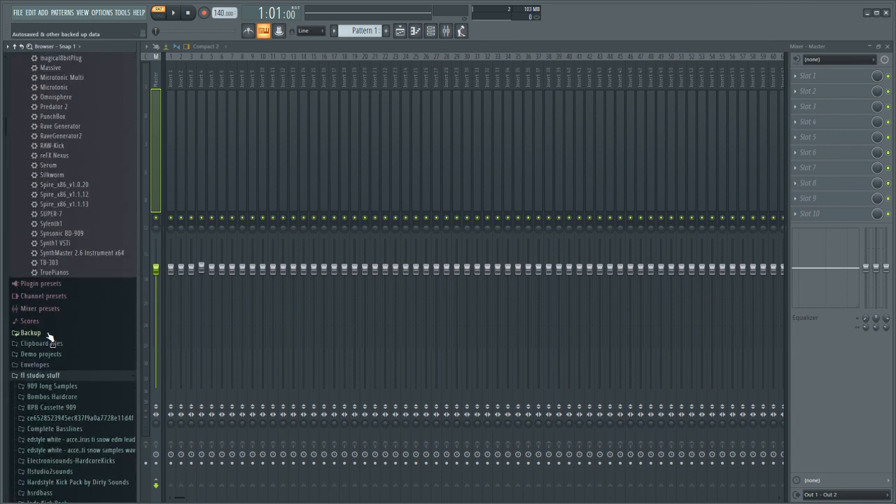
scroll(36, 337, "up", 8)
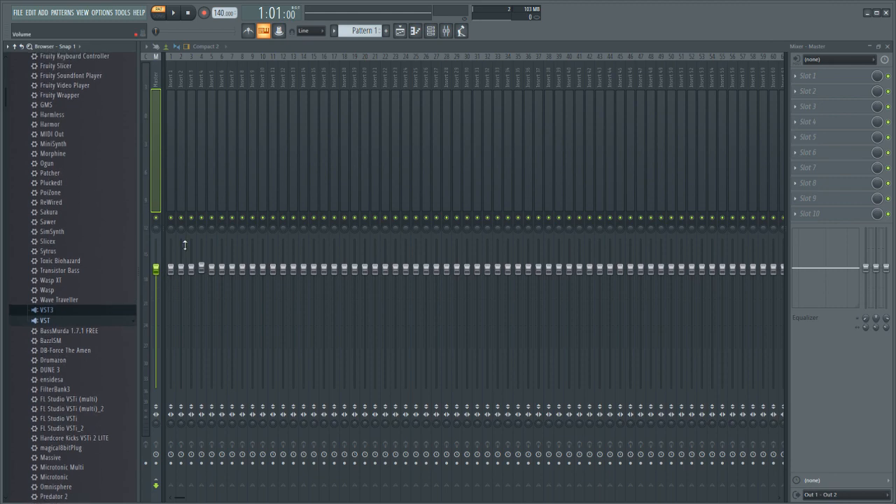
left_click(398, 32)
scroll(311, 83, "up", 3)
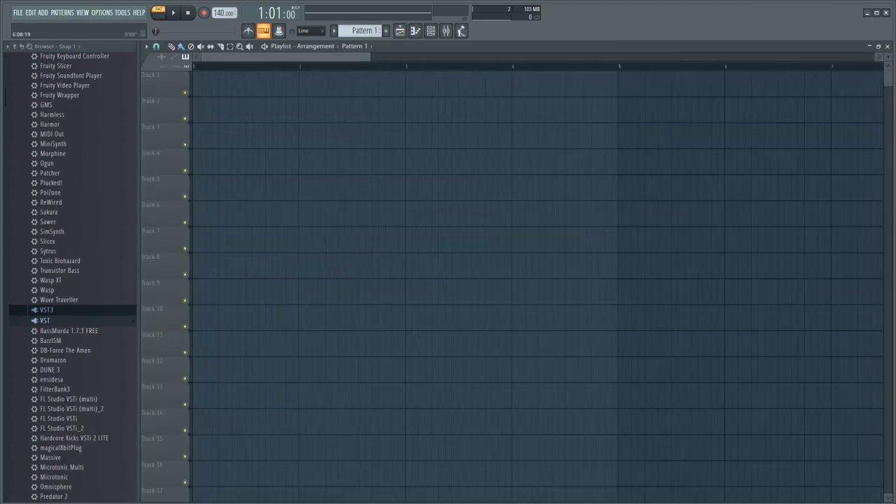
scroll(32, 206, "down", 20)
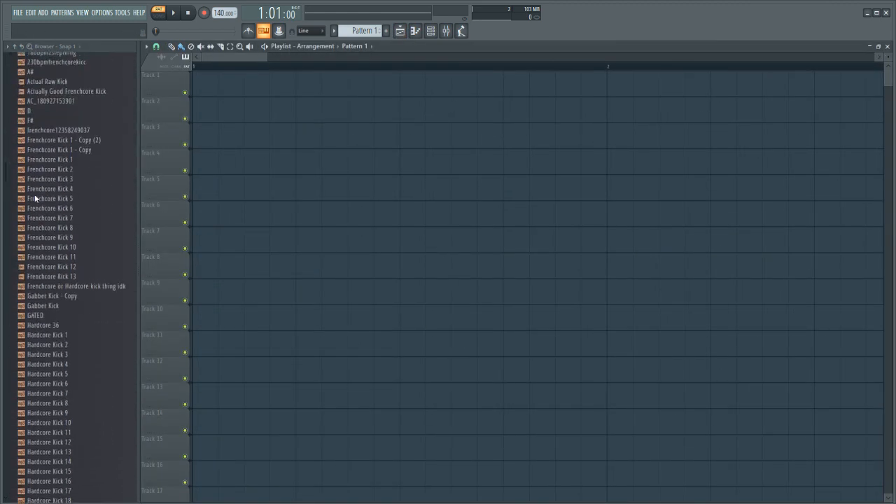
scroll(35, 200, "down", 20)
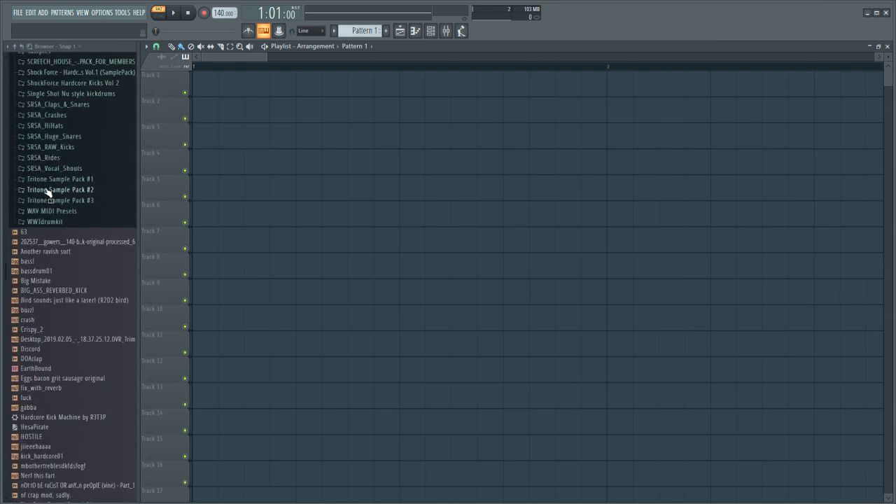
scroll(42, 207, "down", 1)
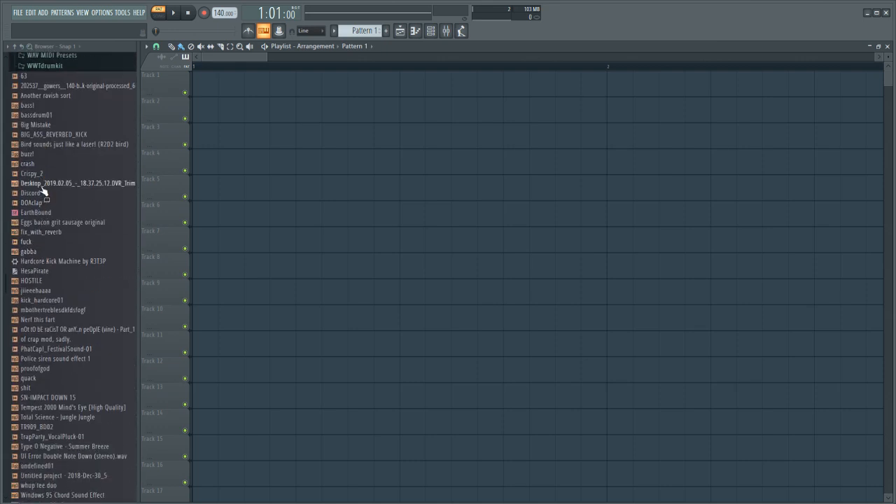
scroll(49, 231, "down", 6)
scroll(54, 266, "down", 1)
left_click(55, 272)
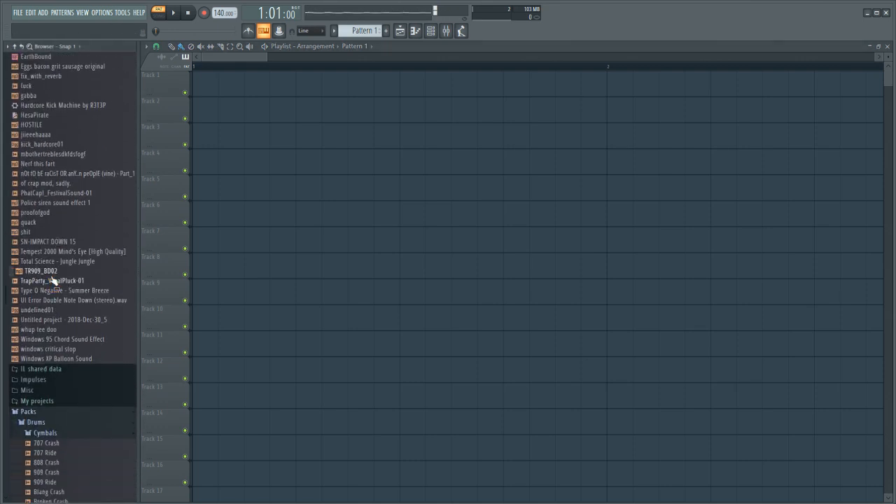
left_click_drag(56, 272, 216, 74)
- Browse the Packs folder to Legacy, Drums, Dance and audition the DNC_Kick_2 sample
scroll(78, 117, "down", 10)
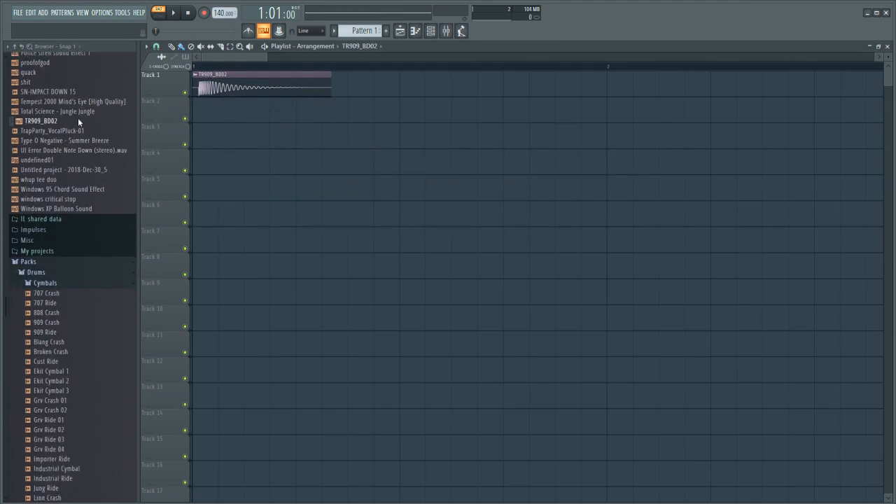
scroll(75, 172, "up", 5)
left_click(54, 121)
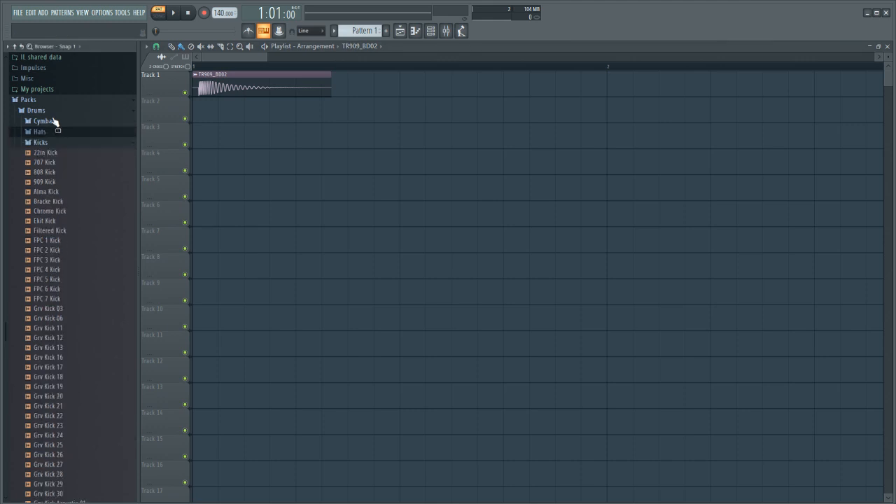
left_click(44, 141)
left_click(36, 110)
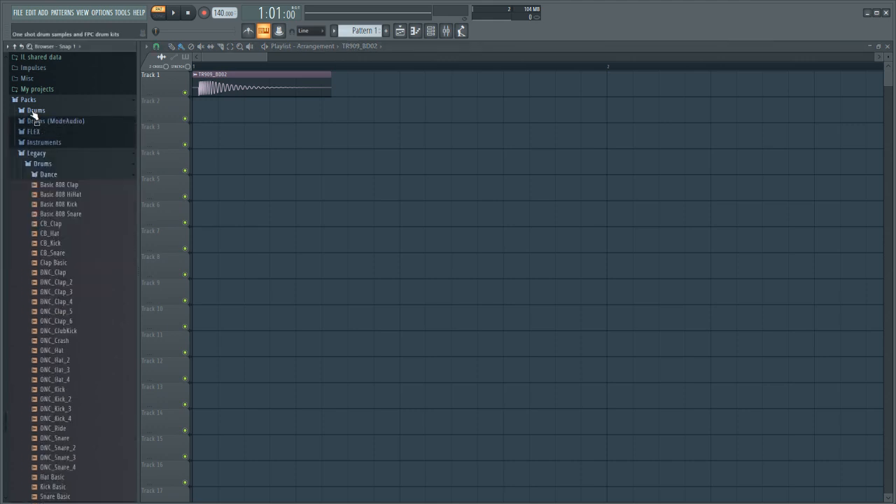
left_click(50, 154)
left_click(49, 153)
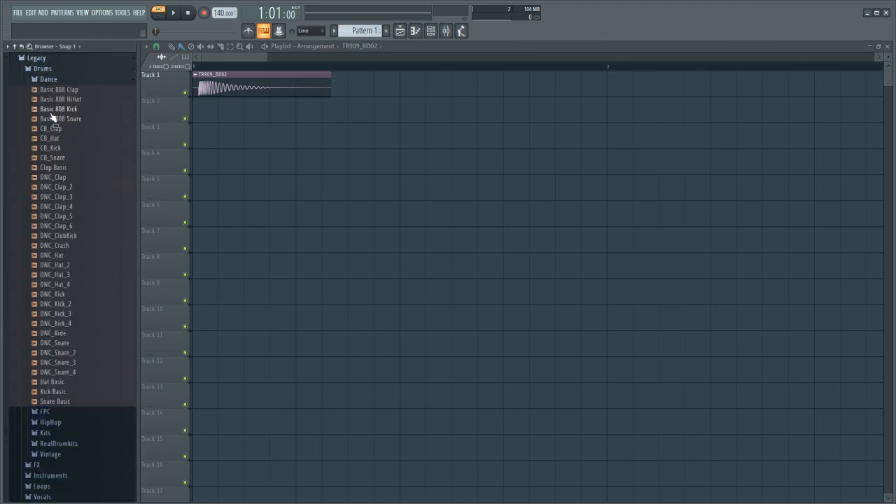
left_click(70, 304)
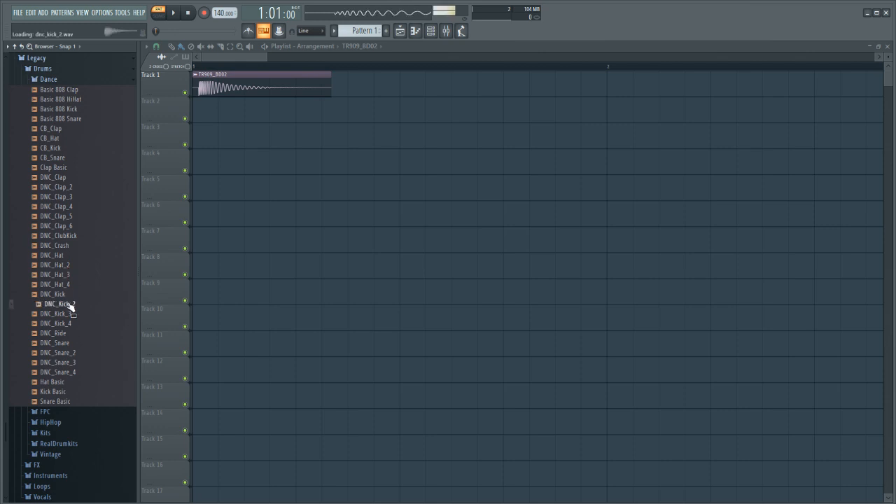
left_click(71, 306)
- Trim the leading silence from the TR909_BD02 sample and route it to mixer track 2
double_click(233, 76)
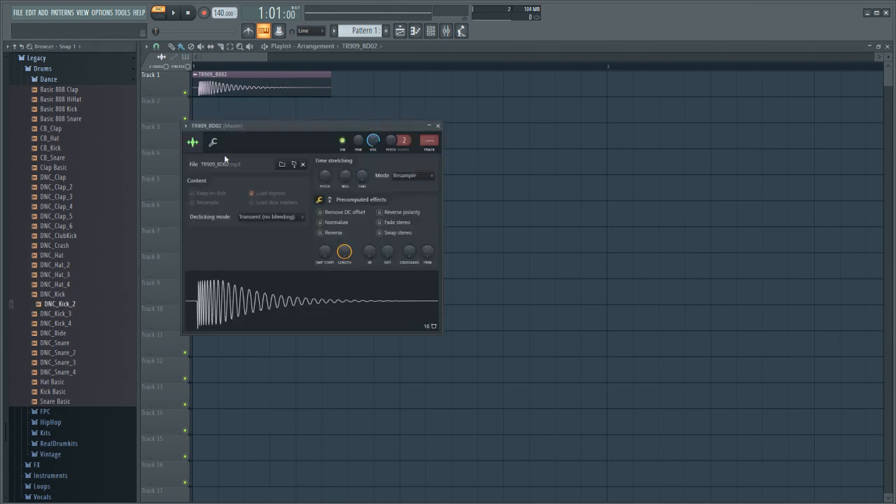
left_click(270, 295)
left_click(70, 305)
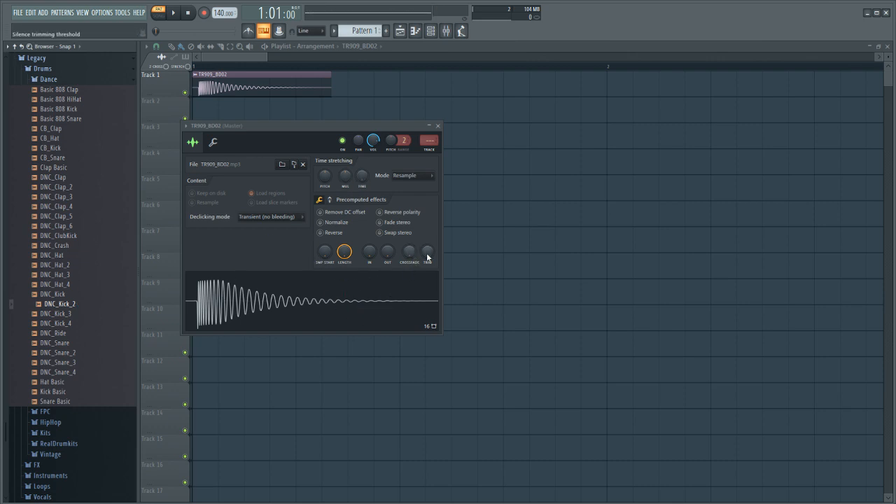
left_click_drag(426, 253, 422, 271)
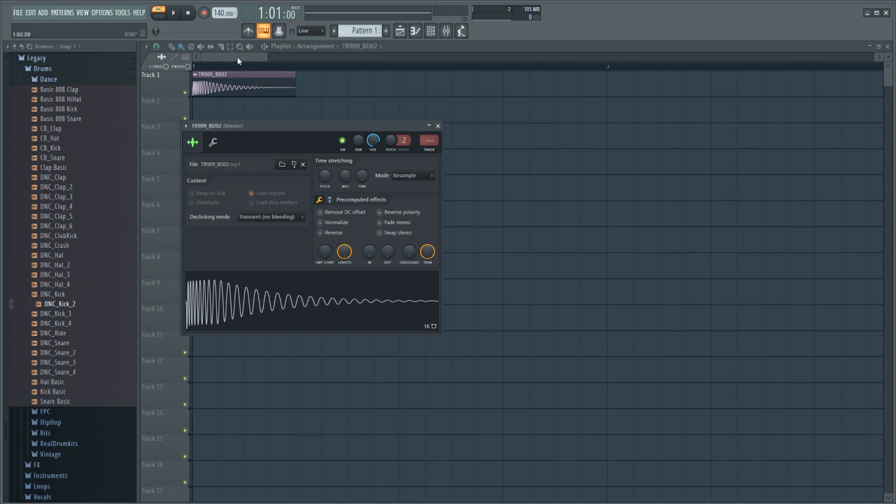
scroll(237, 61, "up", 4)
mouse_move(431, 252)
left_mouse_down()
mouse_move(432, 269)
mouse_move(432, 252)
left_mouse_up()
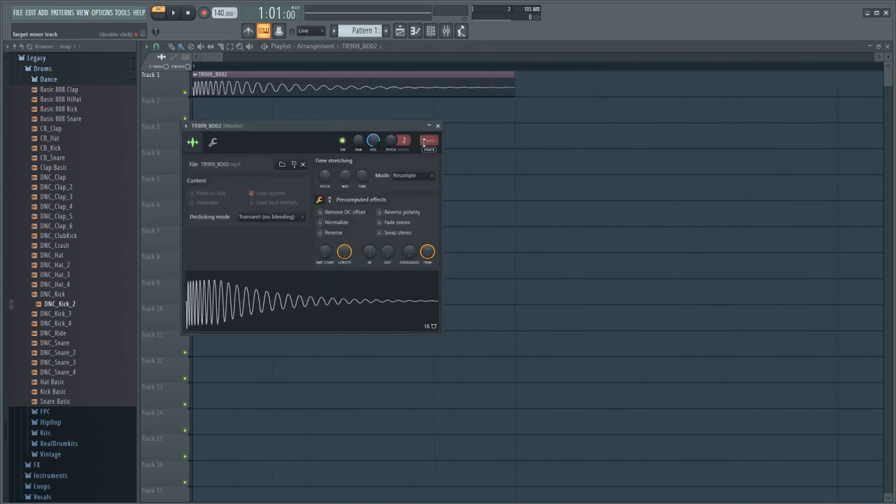
left_click_drag(430, 143, 446, 100)
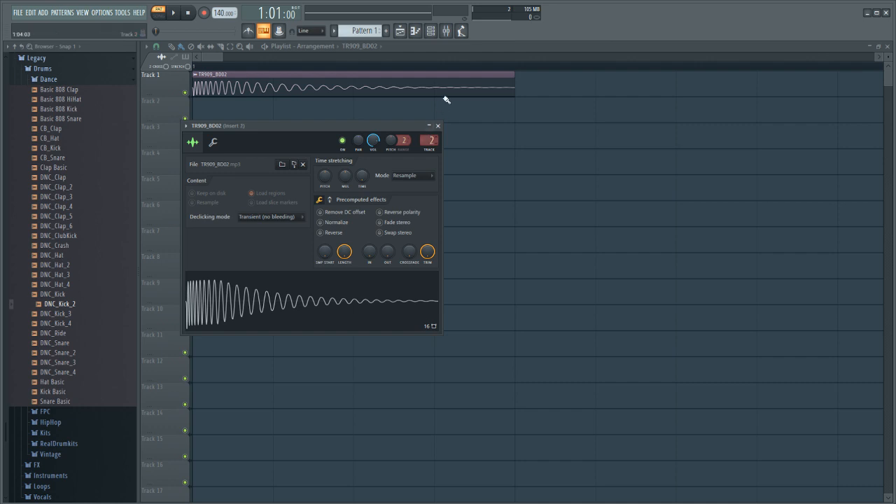
- Load FabFilter Pro-Q 2 on Insert 2 and loop playback of the TR909_BD02 clip with the EQ open
left_click(445, 33)
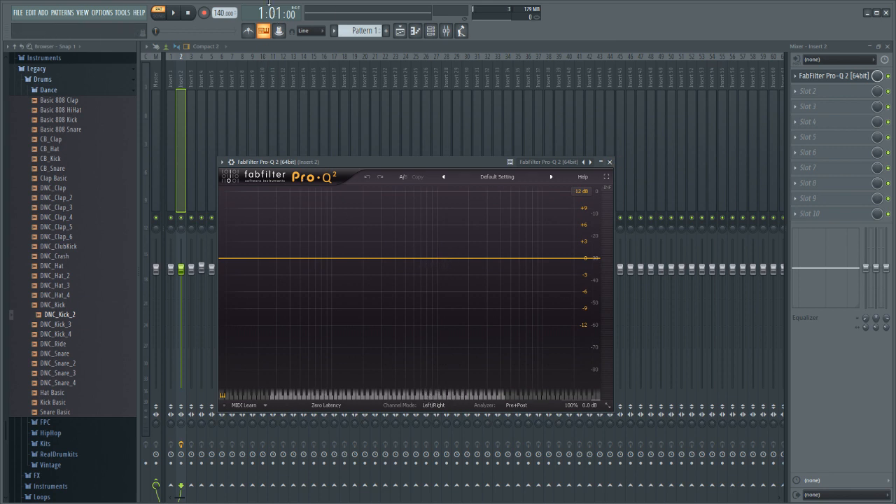
left_click(400, 31)
key("ctrl+a")
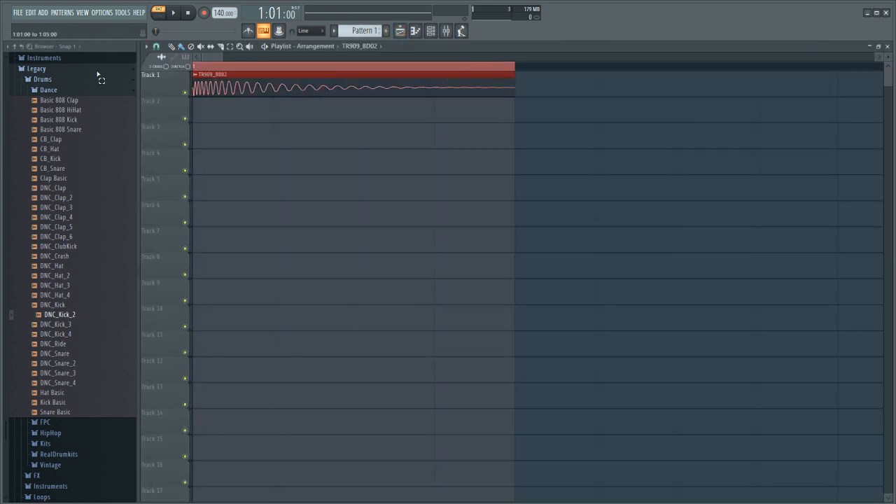
key("space")
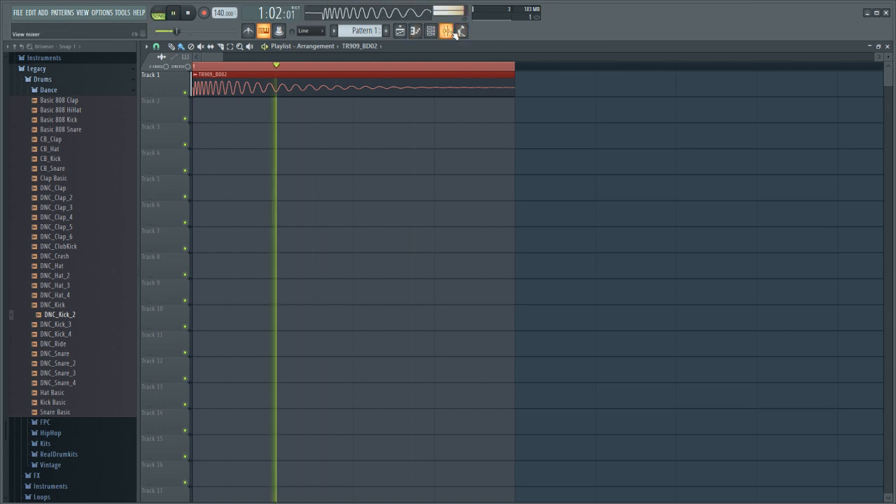
left_click(445, 31)
left_click(833, 76)
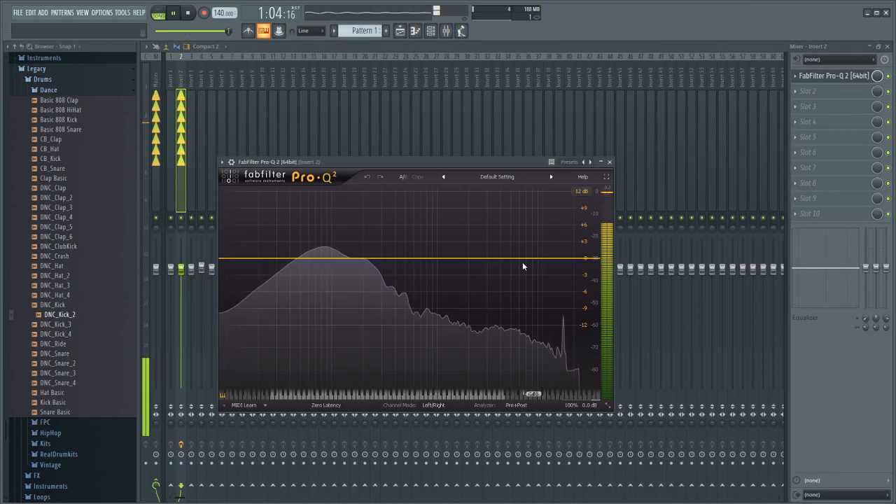
- Add a bell EQ band at 15670 Hz with a Q of 40 and a gain of -30 dB
left_click_drag(522, 262, 457, 201)
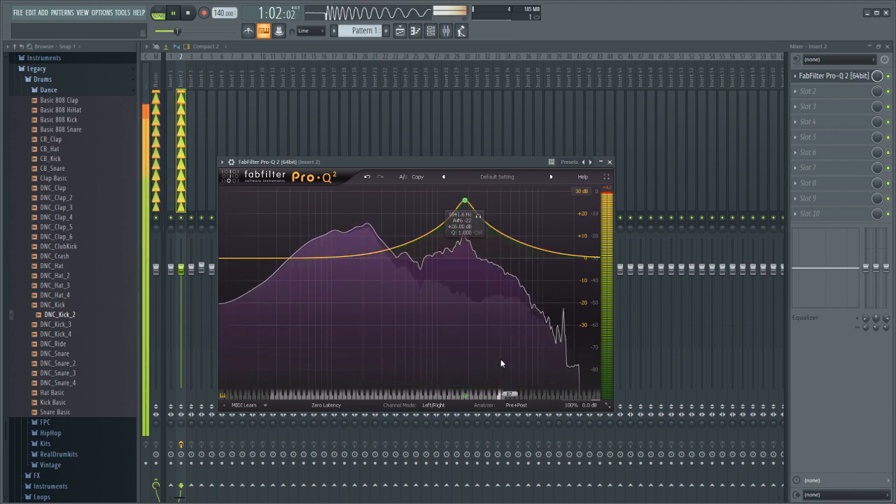
left_click_drag(497, 365, 481, 286)
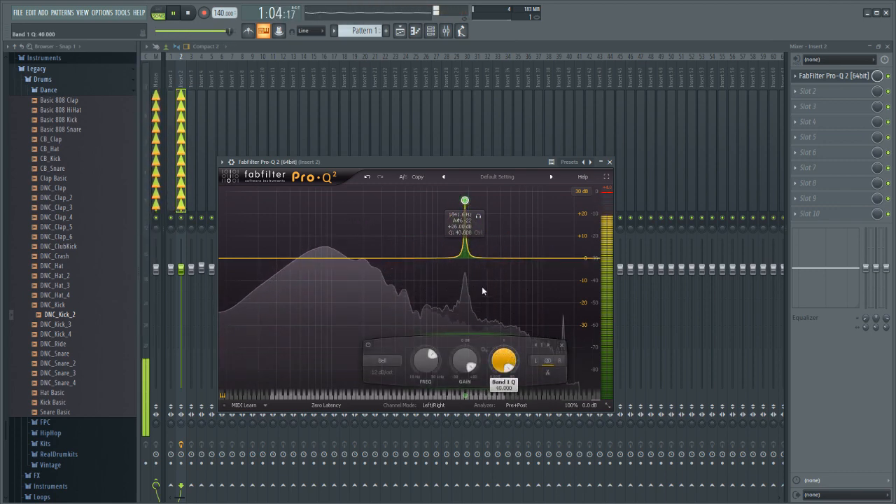
left_click_drag(466, 198, 565, 154)
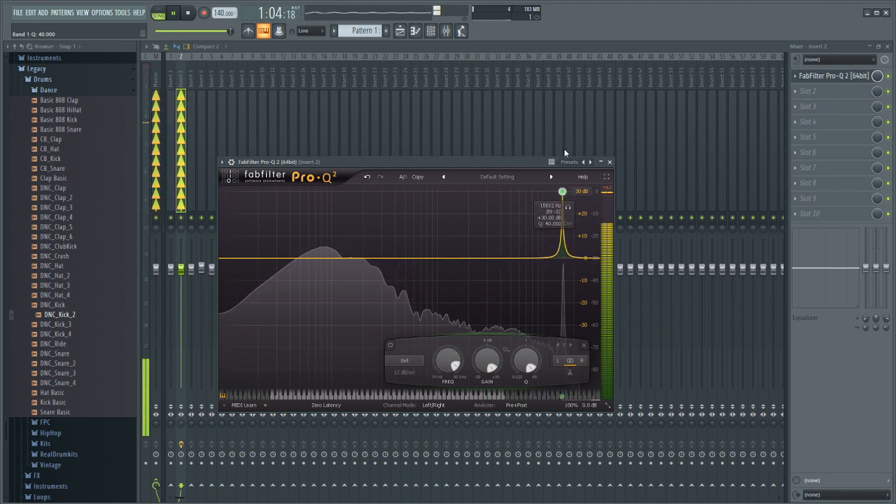
left_click_drag(564, 150, 564, 146)
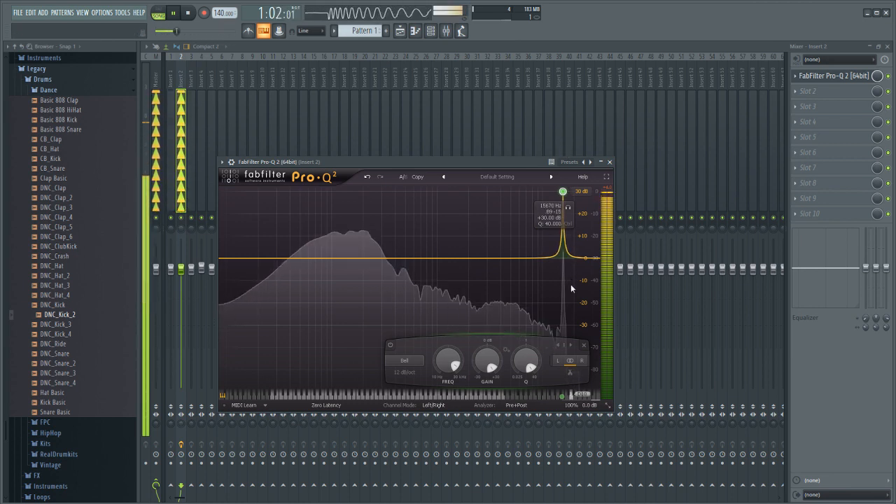
left_click_drag(487, 360, 518, 483)
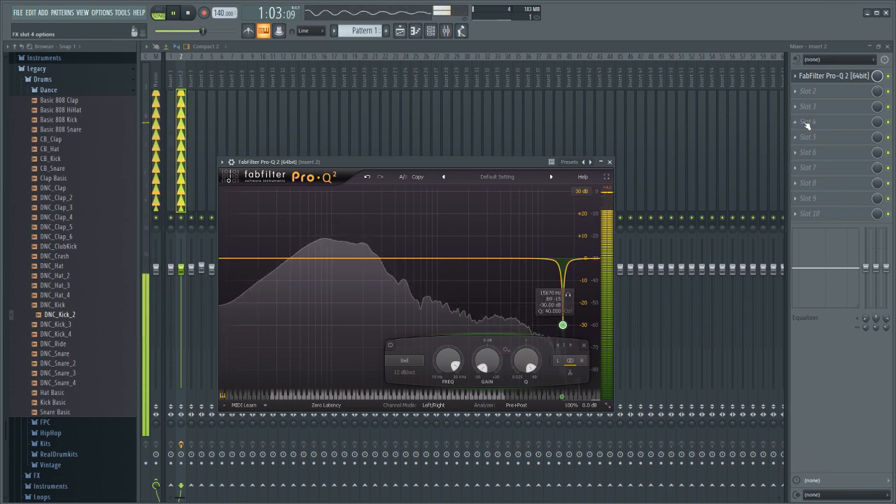
- Add Edison after the EQ on Insert 2 and extend the playlist loop selection to twice the clip's length
left_click(824, 76)
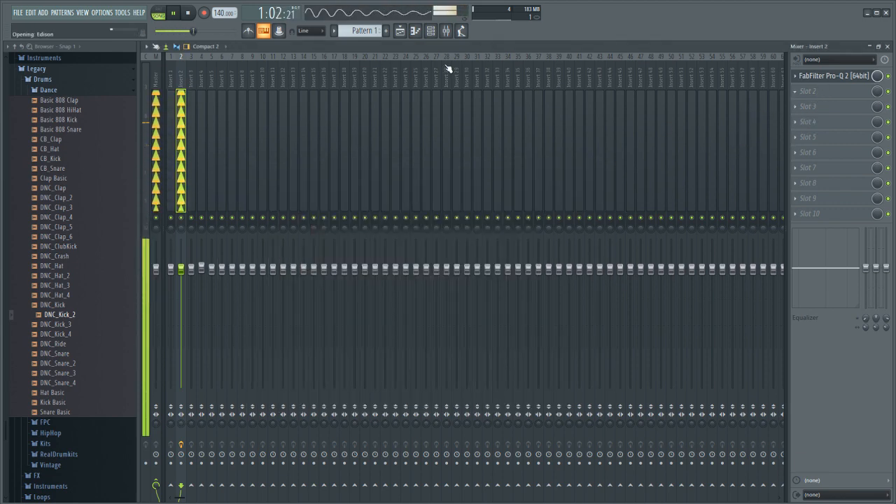
left_click(400, 30)
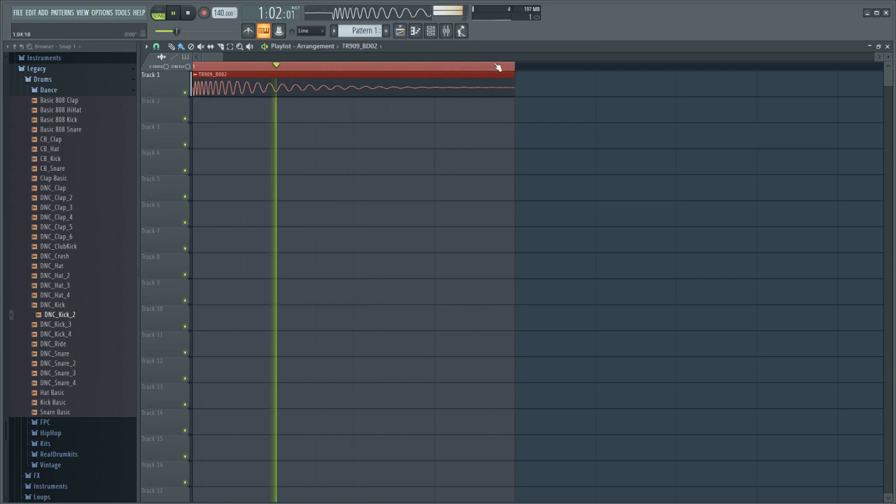
left_click_drag(513, 66, 812, 94)
left_click(446, 32)
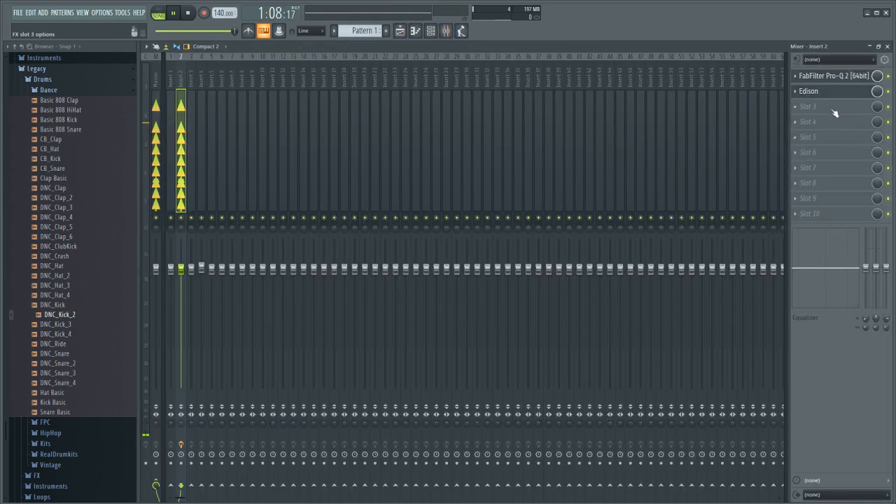
- Record the equalized kick into Edison and trim the silence around the recording
key("ctrl+e")
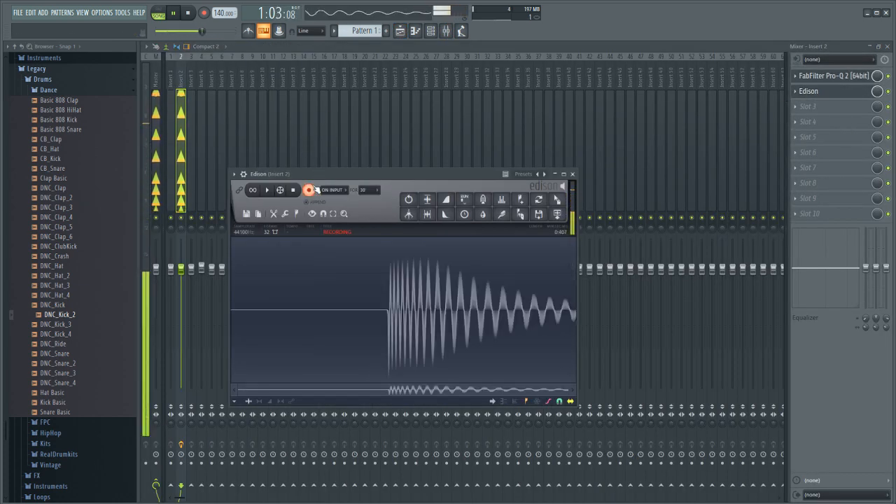
left_click(311, 189)
left_click(428, 220)
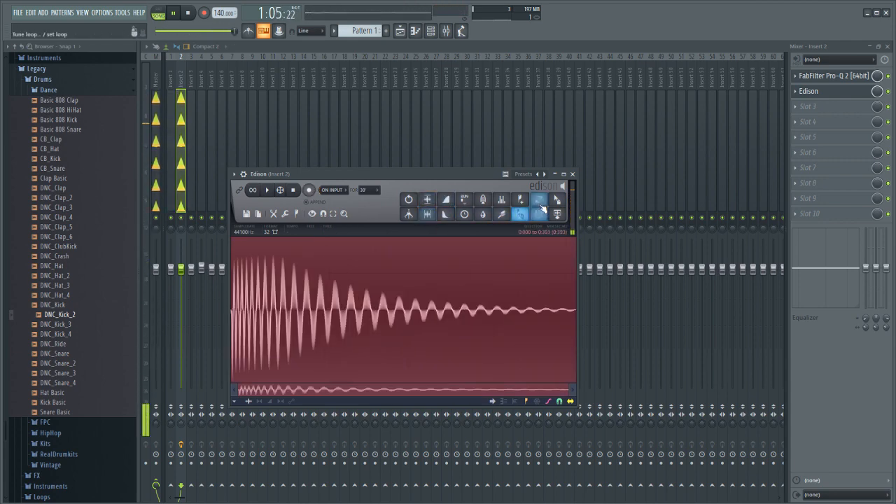
- Place the Edison recording at the start of Track 2, delete the TR909_BD02 clip from Track 1 and stop playback
left_click_drag(557, 215, 217, 118)
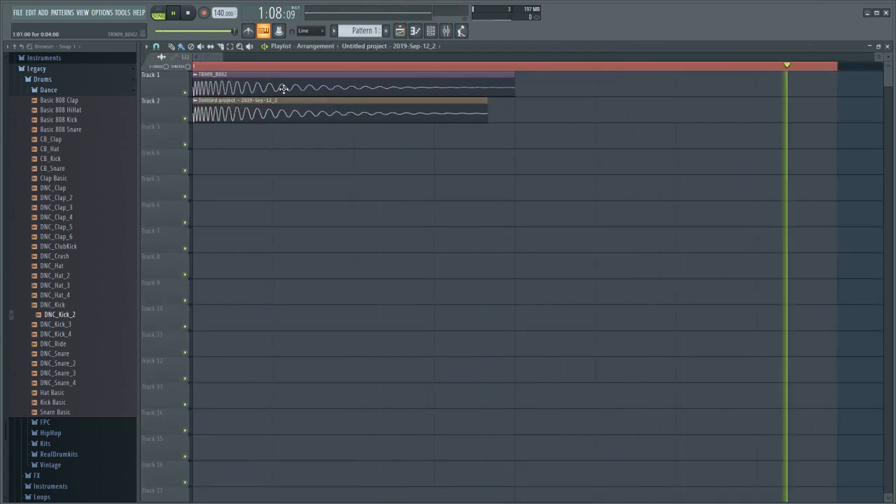
right_click(280, 87)
left_click(196, 12)
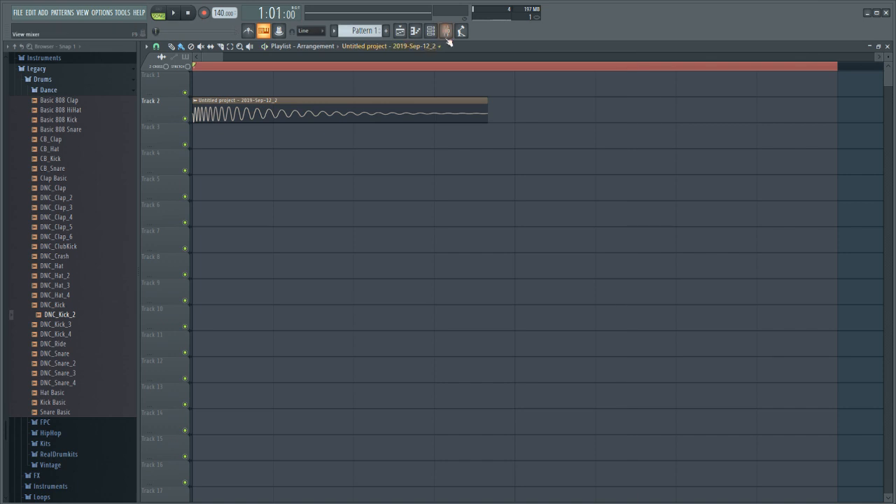
left_click(446, 30)
left_click(862, 93)
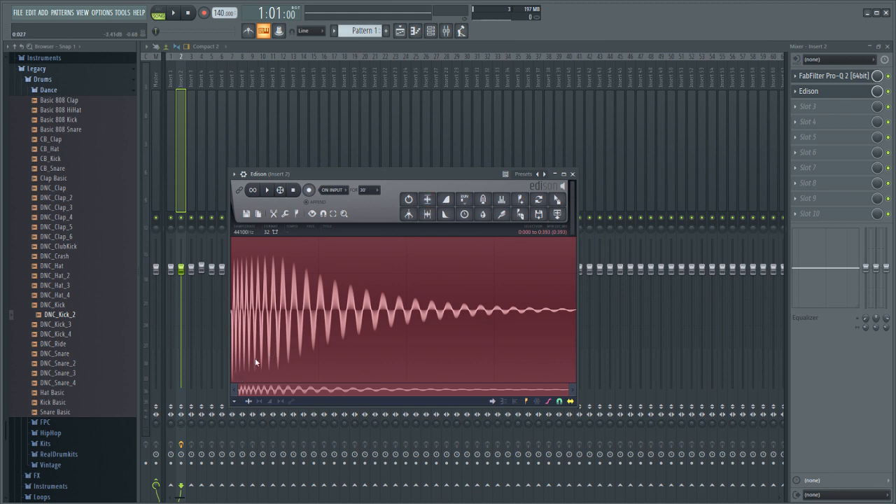
left_click(402, 33)
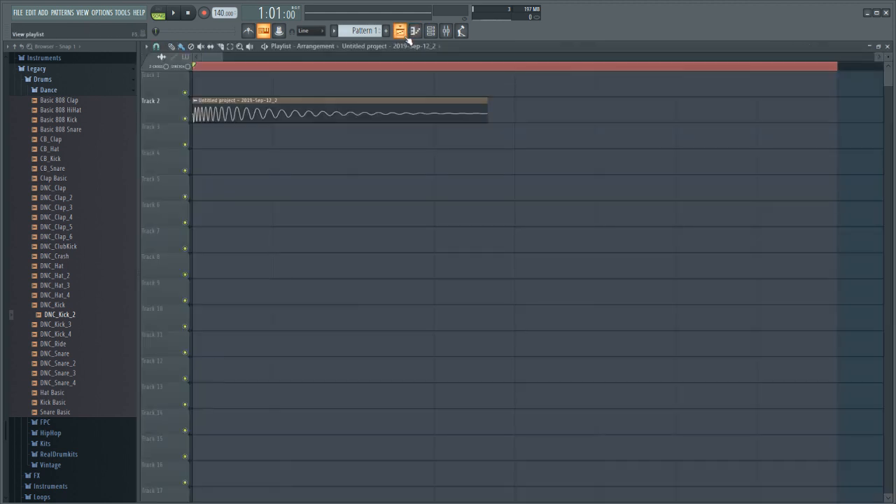
- Route the Track 2 recording to mixer Insert 5 and load FabFilter Pro-Q 2 in that insert's first slot
double_click(330, 117)
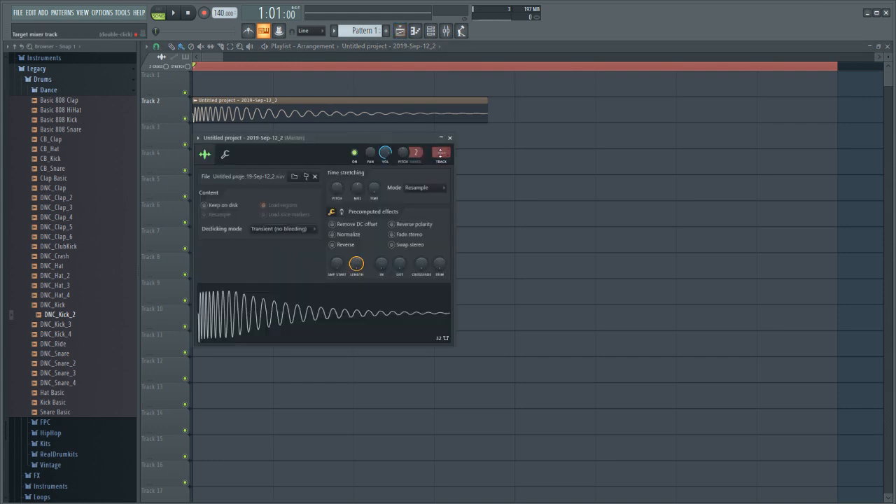
scroll(441, 152, "up", 2)
left_click(446, 30)
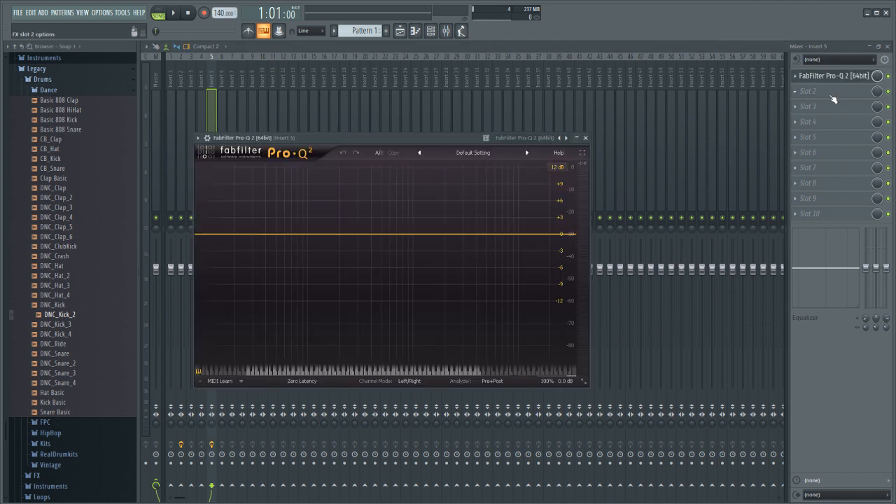
key("Escape")
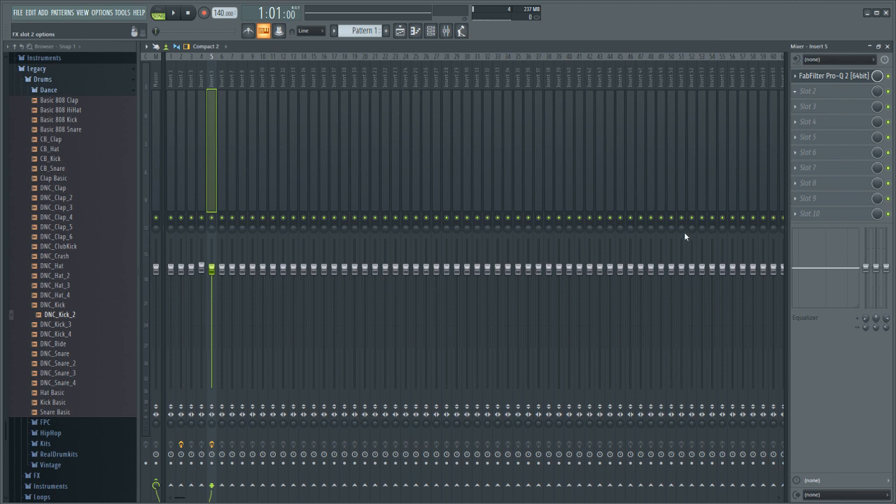
left_click(829, 76)
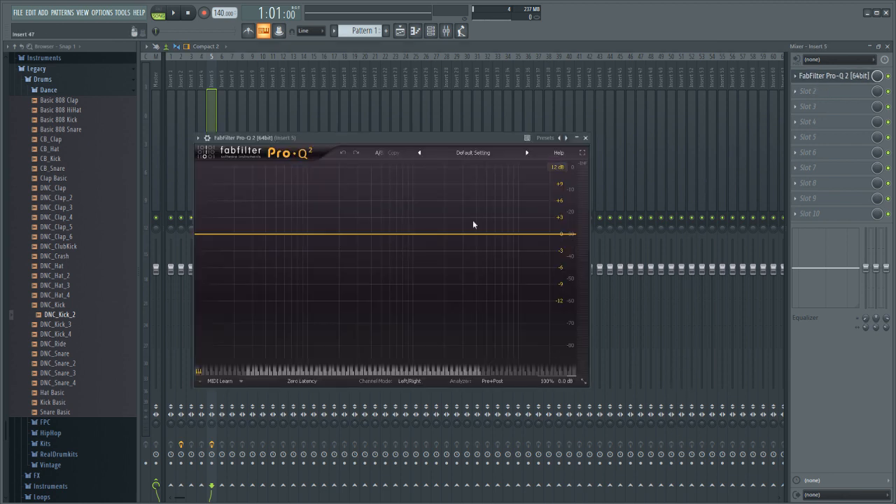
left_click(830, 77)
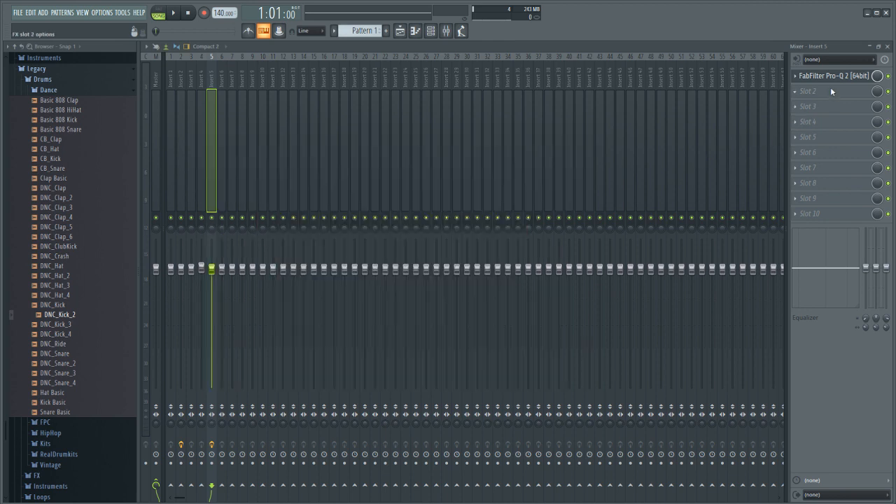
- Try Fruity parametric EQ 2 in slot 2 of Insert 5 with band 6 at maximum boost, and disable the effect
left_click(664, 455)
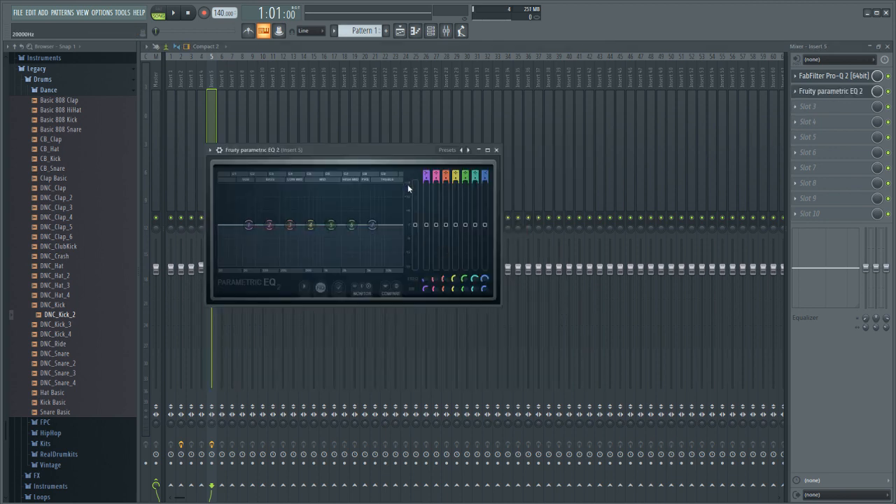
left_click_drag(351, 225, 345, 185)
mouse_move(475, 183)
left_mouse_down()
mouse_move(475, 192)
mouse_move(475, 183)
left_mouse_up()
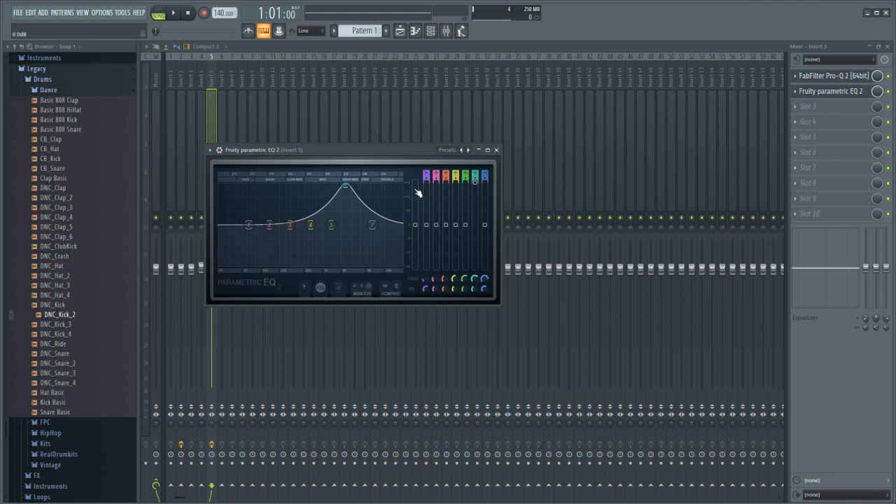
left_click_drag(500, 306, 486, 321)
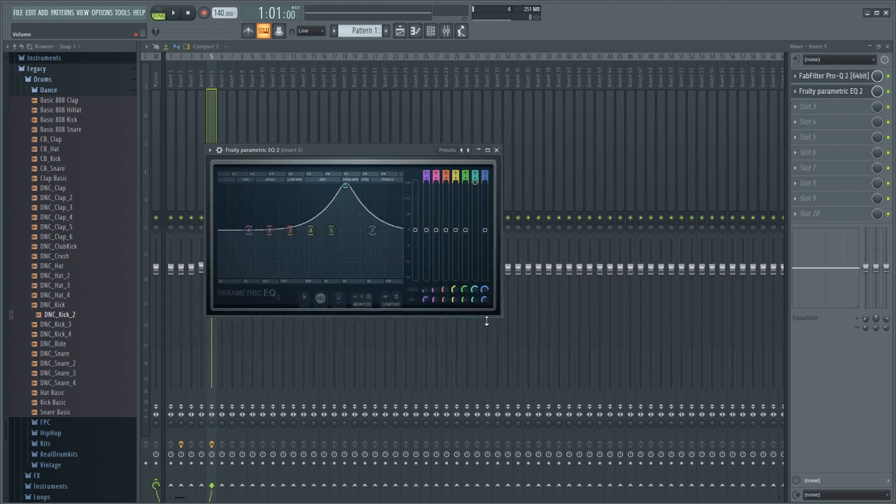
left_click(888, 92)
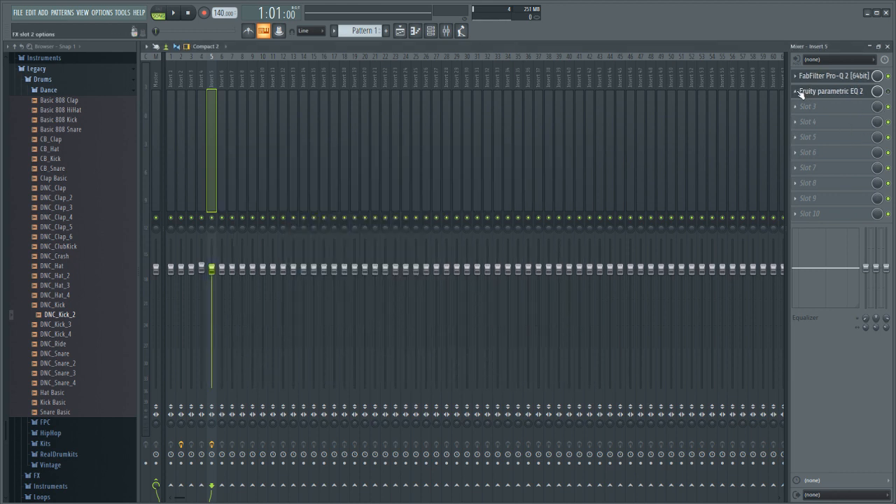
- Try a high shelf band at 220.87 Hz with +30 dB gain and Q 0.300 in Pro-Q 2, and delete the band
left_click(830, 76)
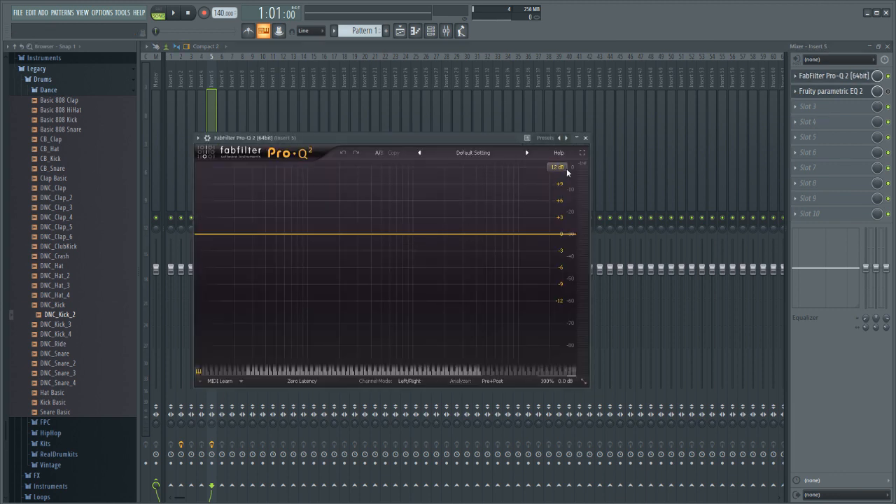
left_click_drag(521, 230, 343, 22)
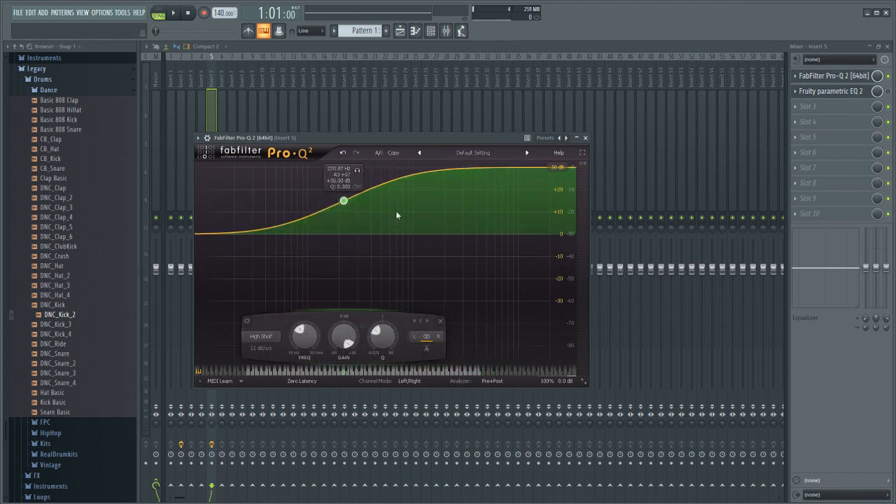
left_click(345, 201, "alt")
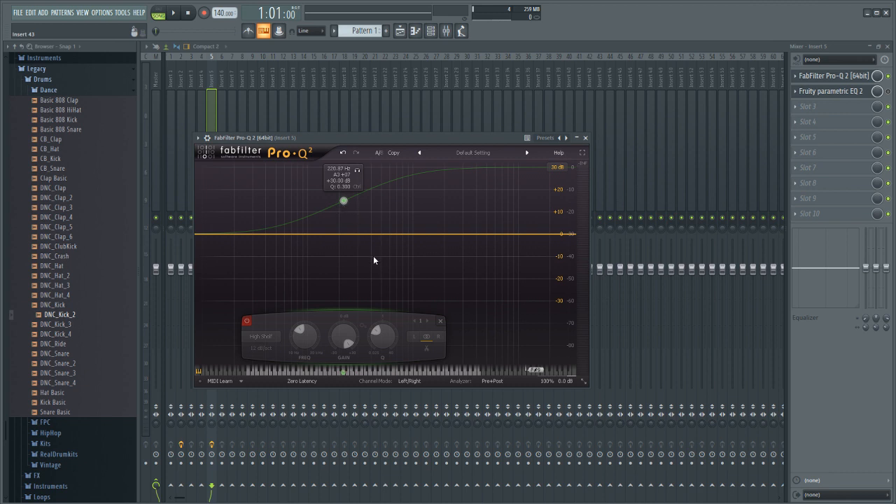
key("Delete")
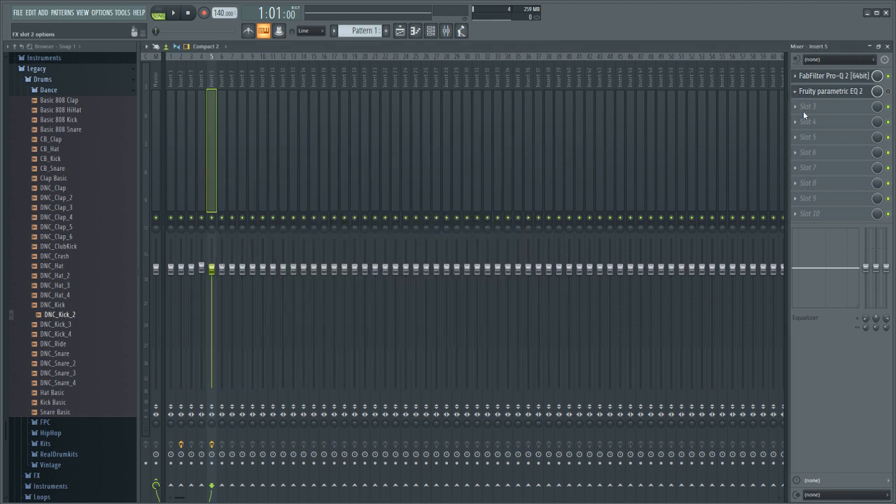
- Replace Fruity parametric EQ 2 in slot 2 with Fruity Blood Overdrive, and add FabFilter Pro-Q 2 and Fruity Fast Dist in slots 3 and 4
left_click(492, 284)
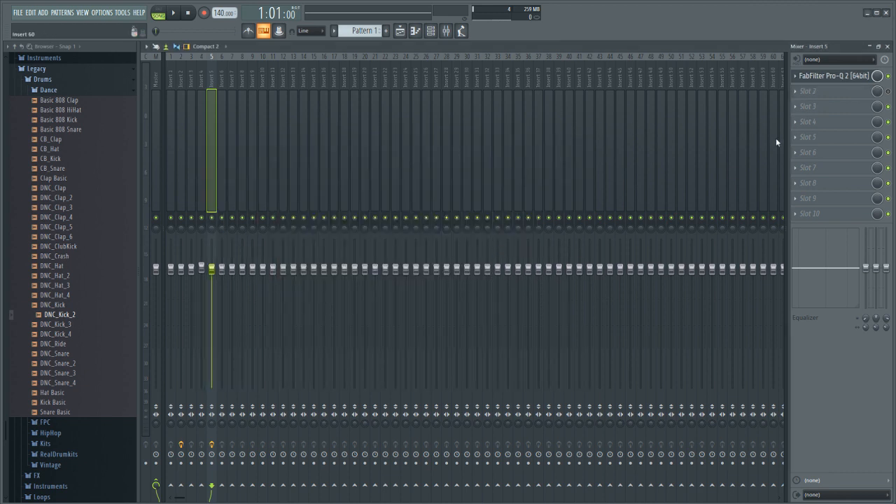
left_click(690, 150)
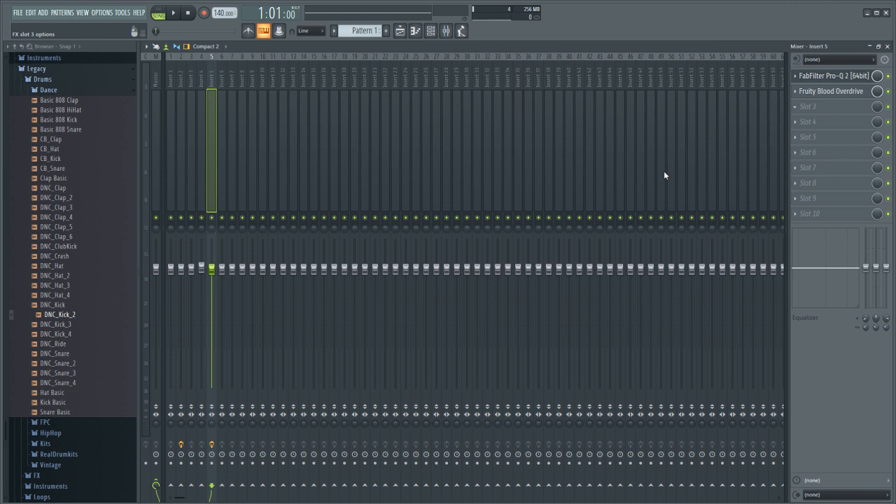
left_click(665, 333)
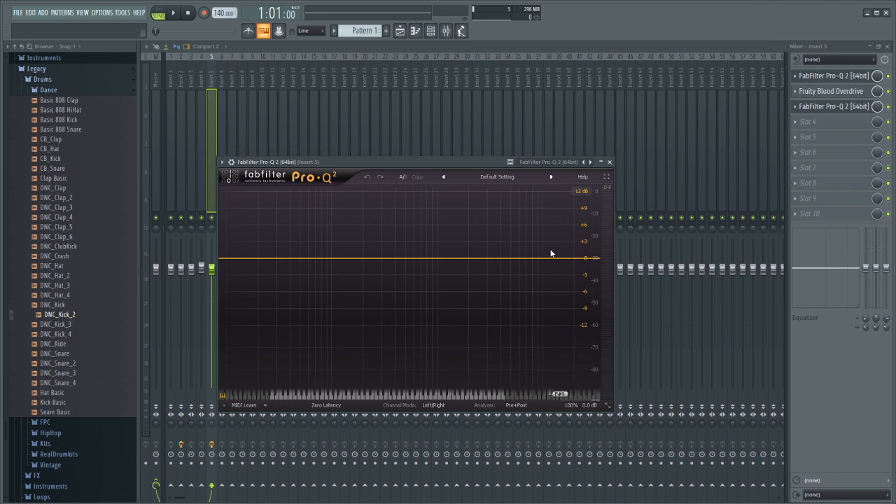
left_click(821, 123)
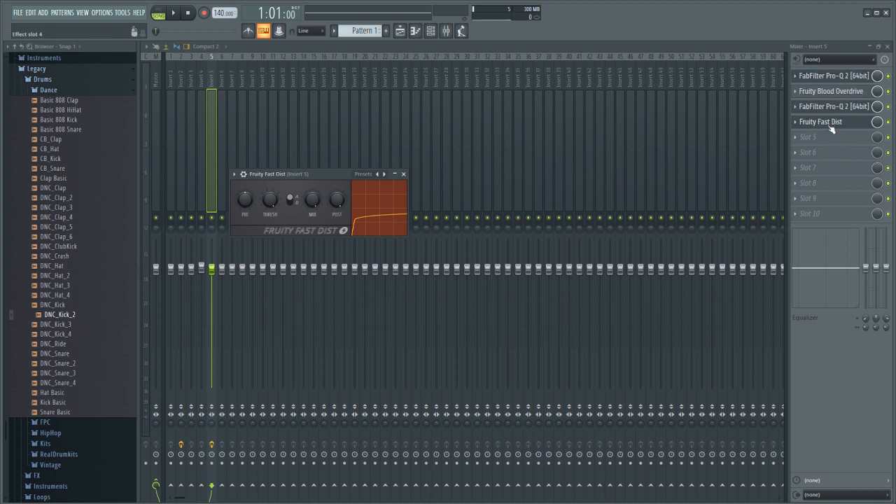
- Add a bell band at about 1143 Hz with +30 dB gain and Q 1 in the first Pro-Q 2, and audition the kick
left_click(839, 79)
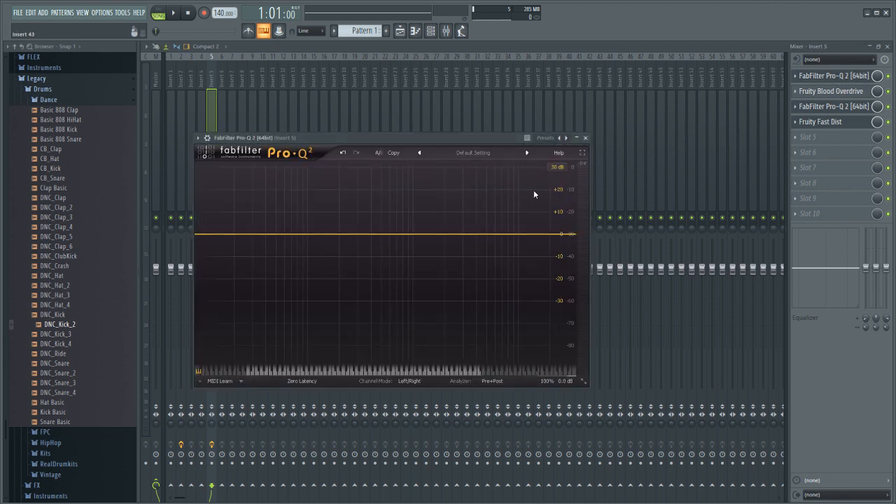
left_click_drag(435, 233, 418, 168)
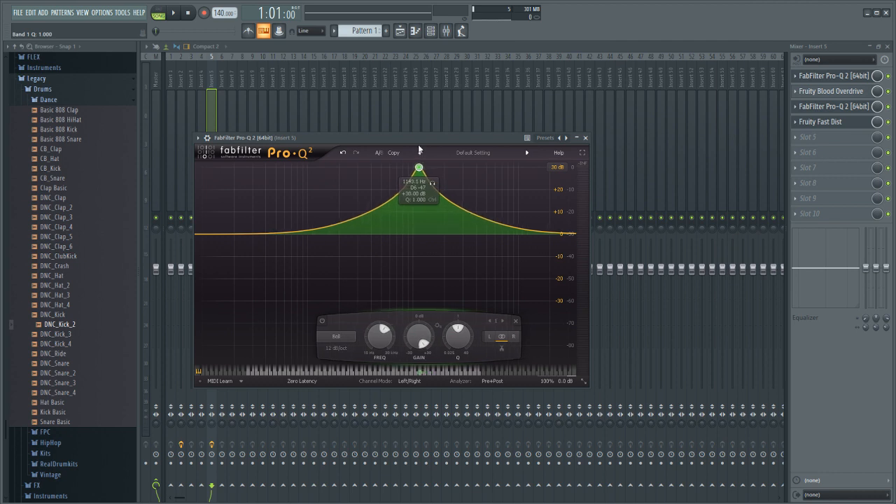
key("space")
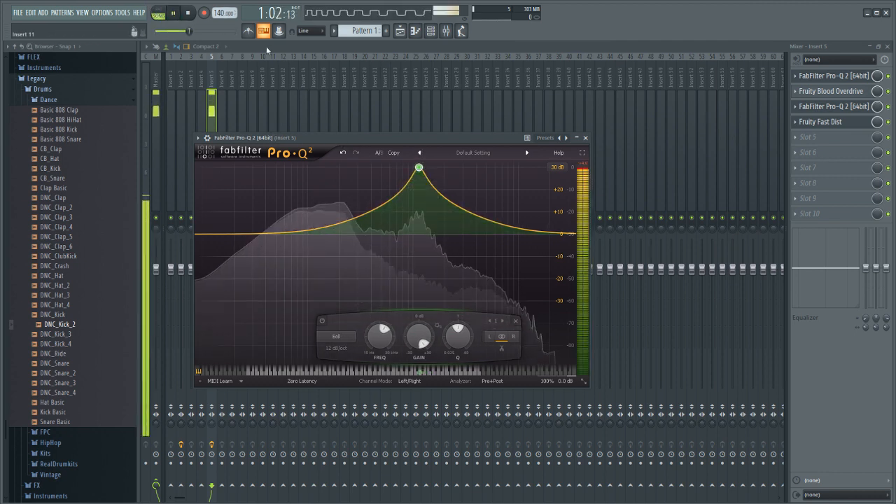
key("space")
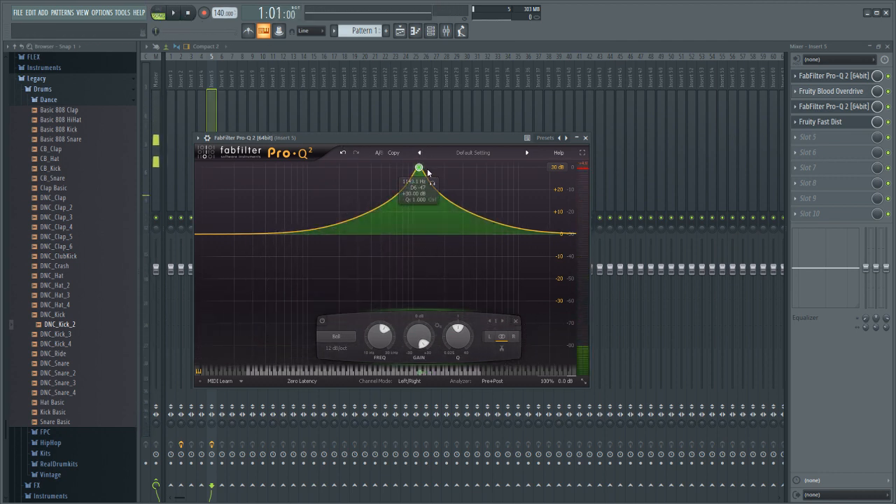
- Lower the +30 dB bell band's frequency to a note slightly above E4 (329.63 Hz) on the piano display
left_click_drag(418, 169, 394, 165)
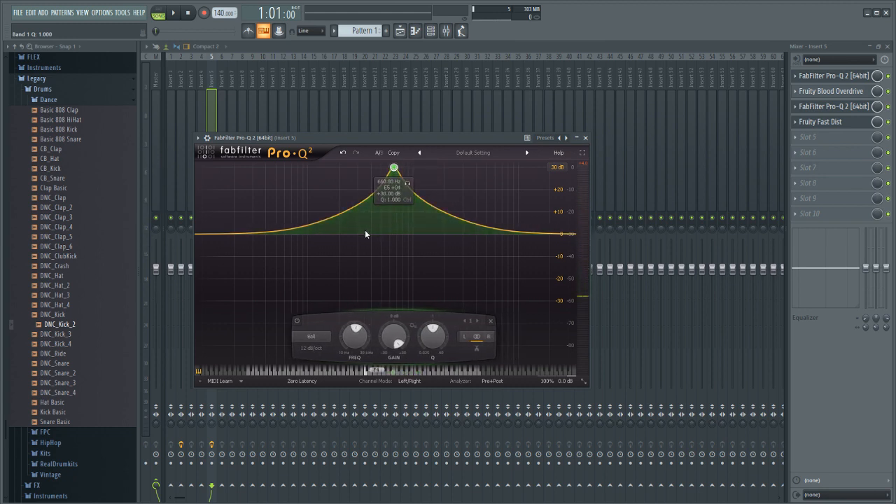
left_click_drag(394, 372, 362, 370)
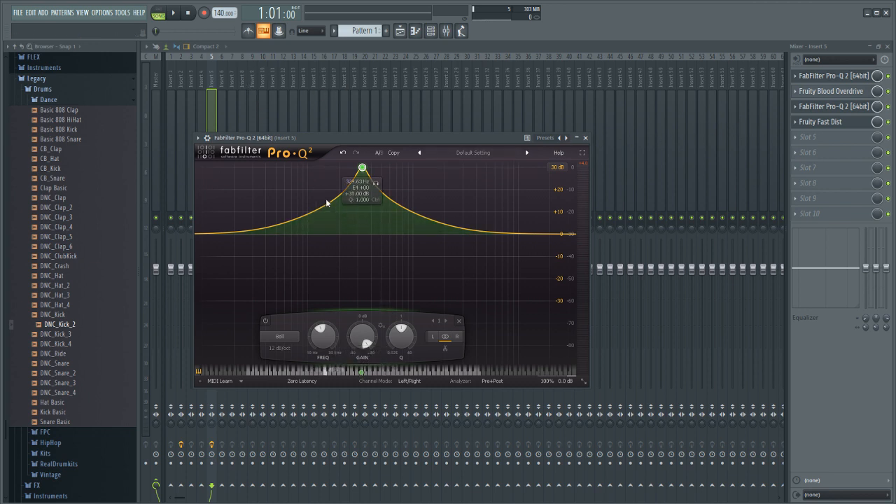
left_click_drag(359, 369, 373, 370)
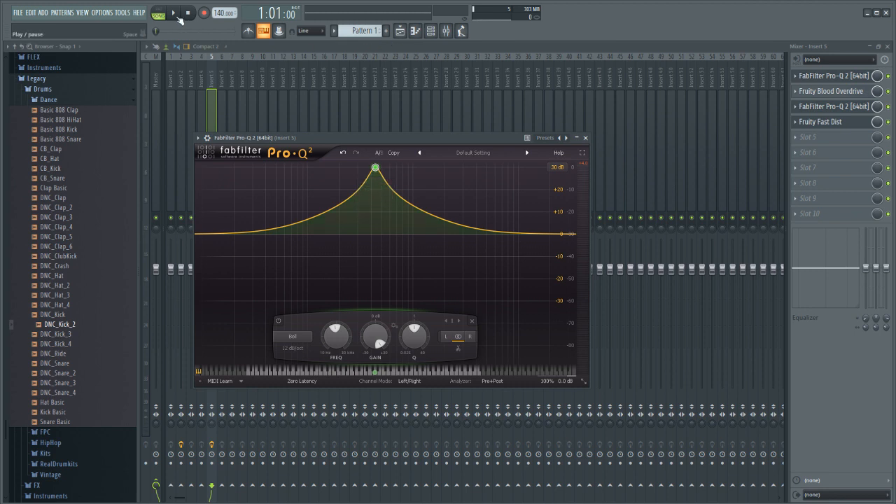
- Add a bell cut at 216.43 Hz with -18.75 dB gain and Q 1.090, and a low cut band at about 42 Hz with Q 1.123
left_click_drag(334, 209, 285, 265)
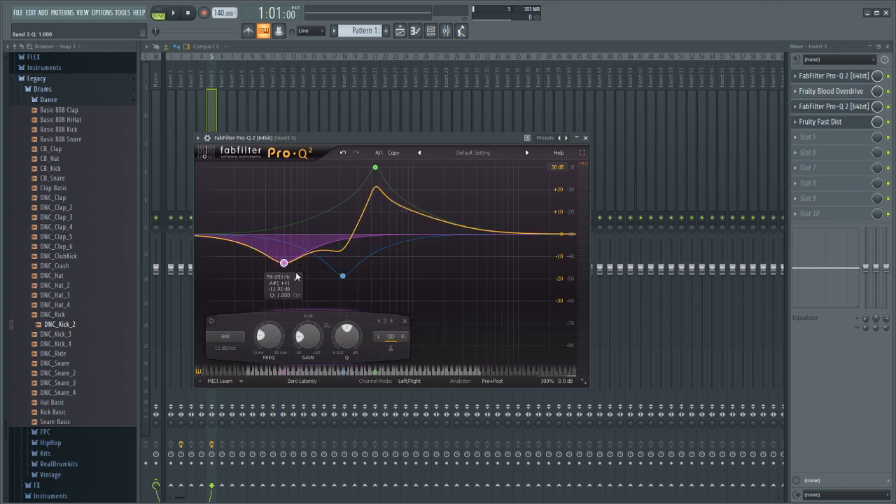
left_click(386, 302)
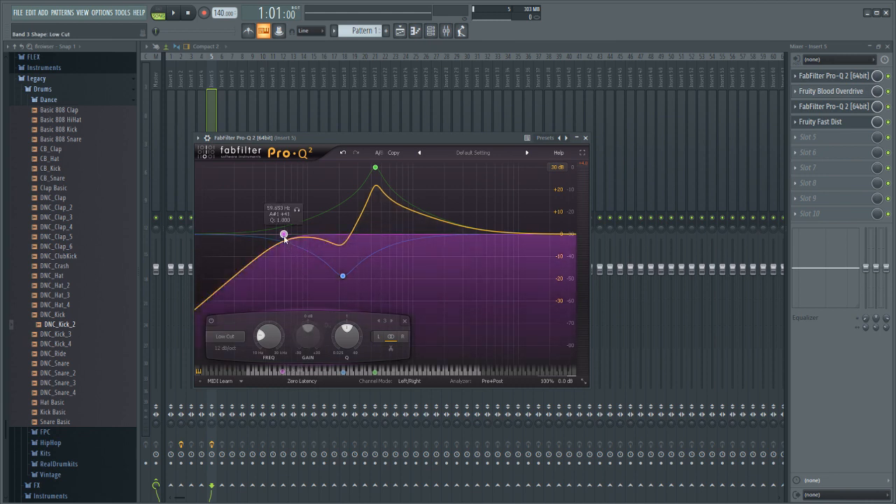
left_click_drag(285, 239, 287, 251)
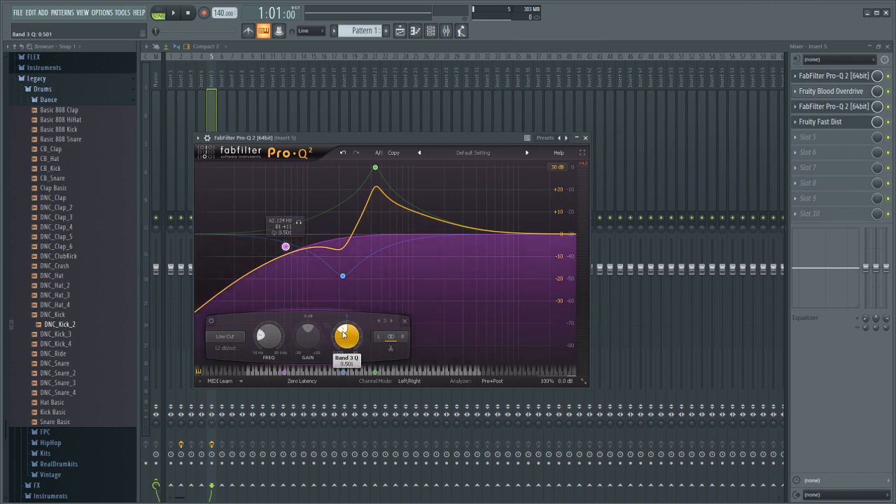
left_click_drag(347, 332, 348, 326)
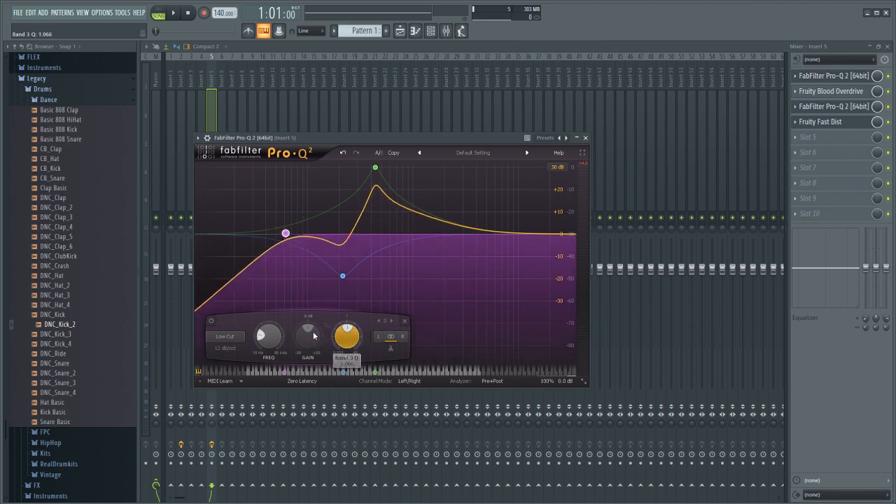
mouse_move(275, 342)
left_mouse_down()
mouse_move(276, 352)
mouse_move(276, 329)
left_mouse_up()
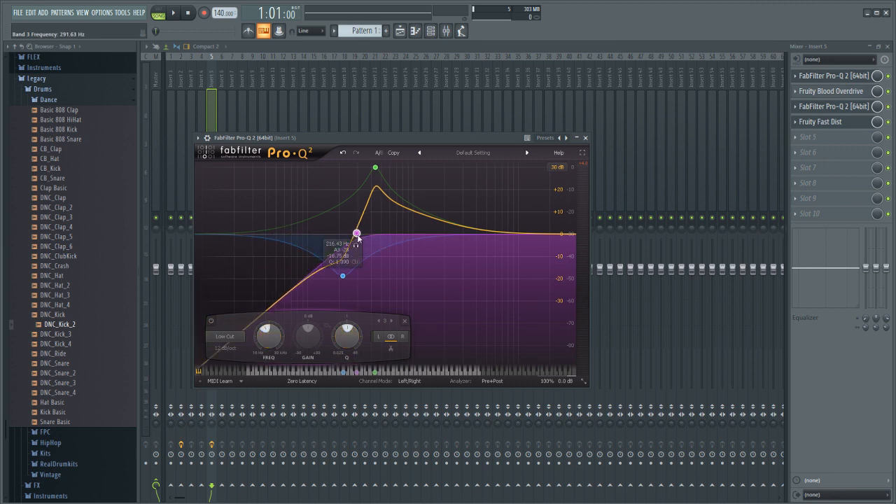
left_click_drag(356, 236, 270, 238)
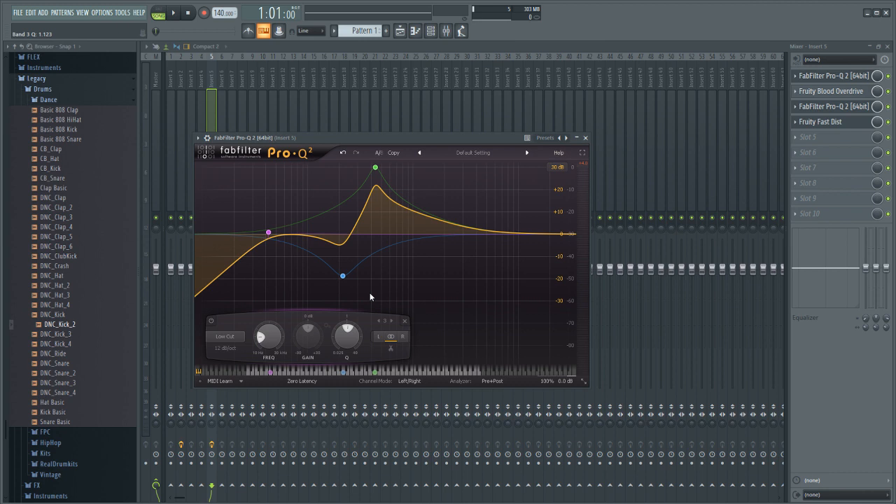
- Steepen the low cut to 24 dB/oct, audition the kick and adjust the low cut band to Q 0.825
scroll(269, 235, "up", 2)
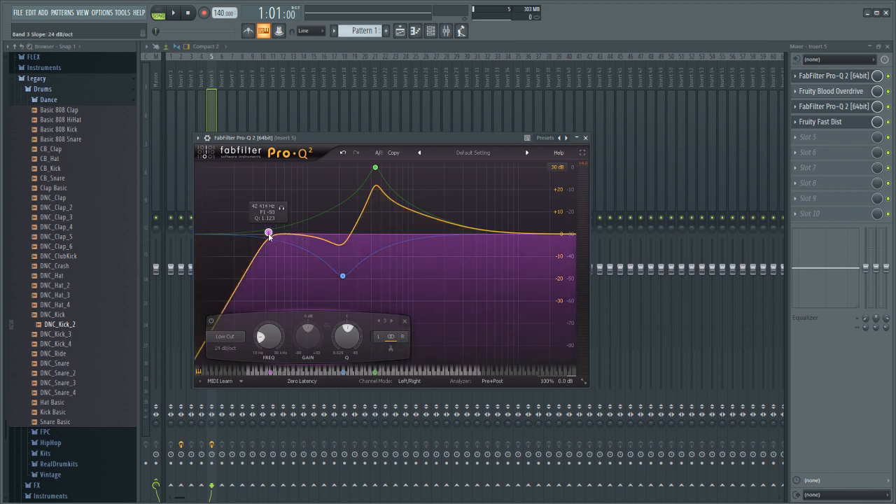
mouse_move(269, 236)
left_mouse_down()
mouse_move(280, 265)
mouse_move(272, 236)
mouse_move(275, 243)
left_mouse_up()
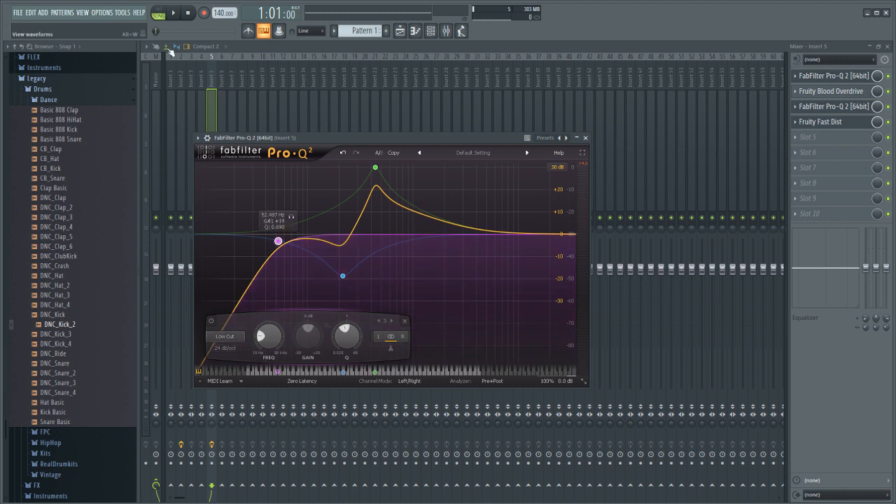
left_click(173, 14)
key("space")
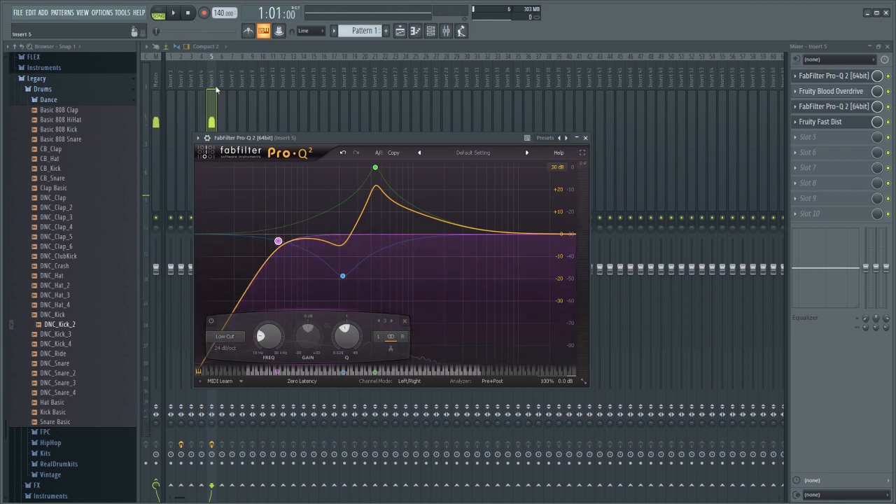
left_click_drag(278, 242, 272, 237)
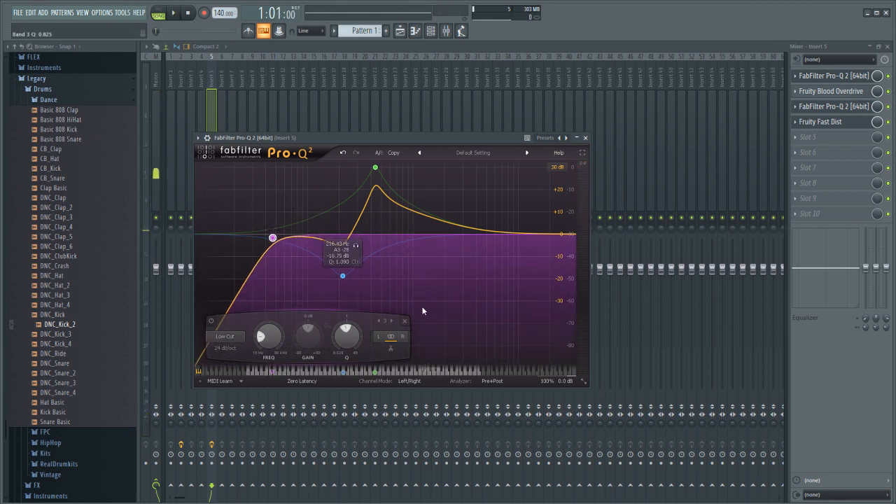
- Raise the pre-amp level in Fruity Fast Dist and check the second Pro-Q 2
left_click(830, 122)
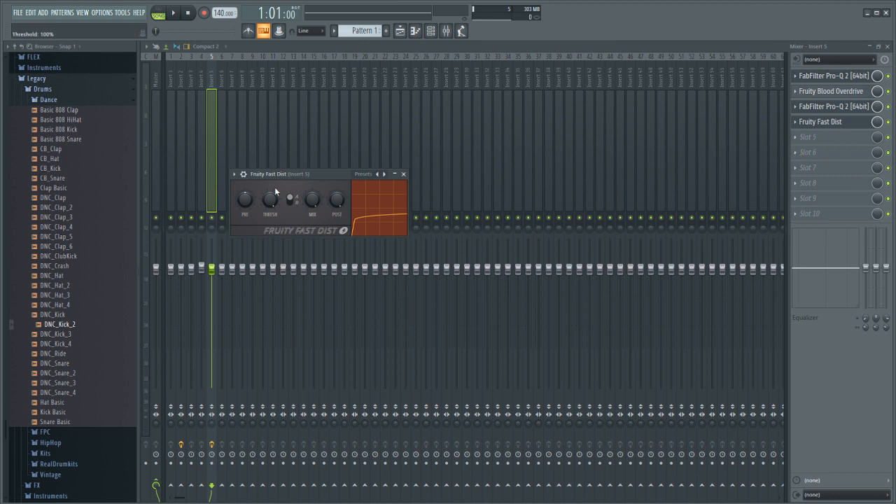
left_click_drag(243, 207, 243, 199)
left_click(833, 107)
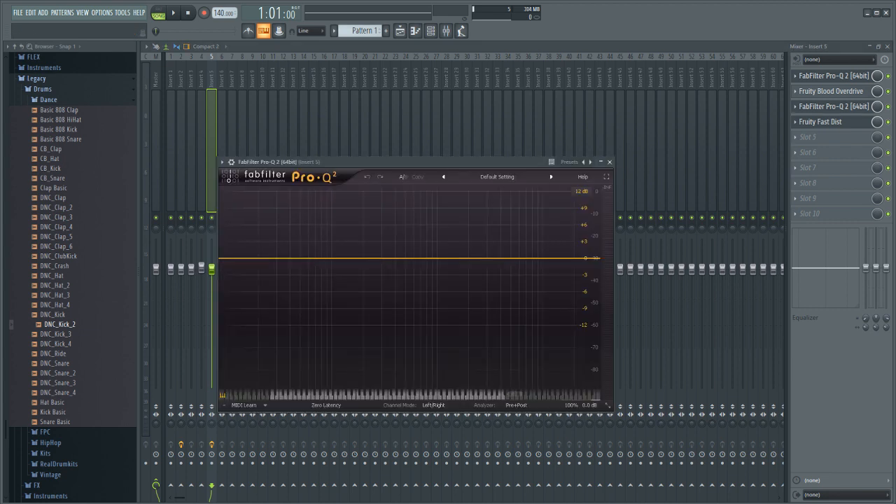
left_click(833, 122)
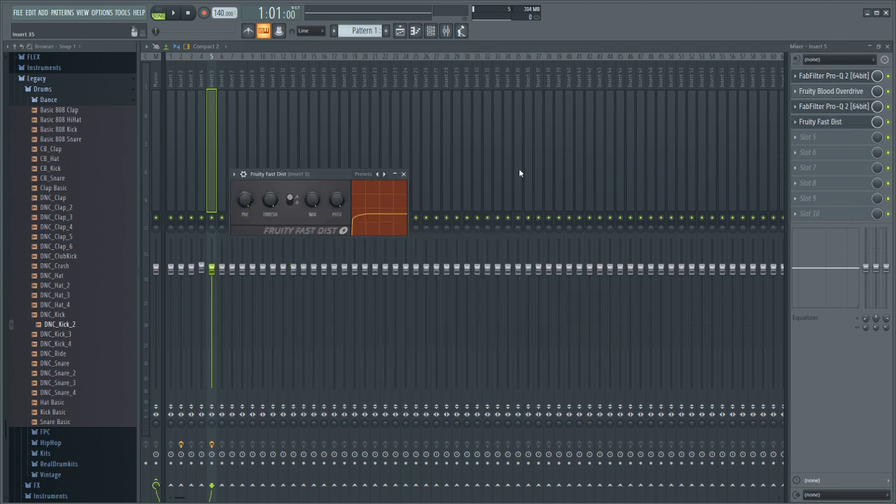
- Add a +30 dB bell band with Q 1 to the second Pro-Q 2, tuned to 440 Hz to match the first Pro-Q 2's boost
left_click(833, 106)
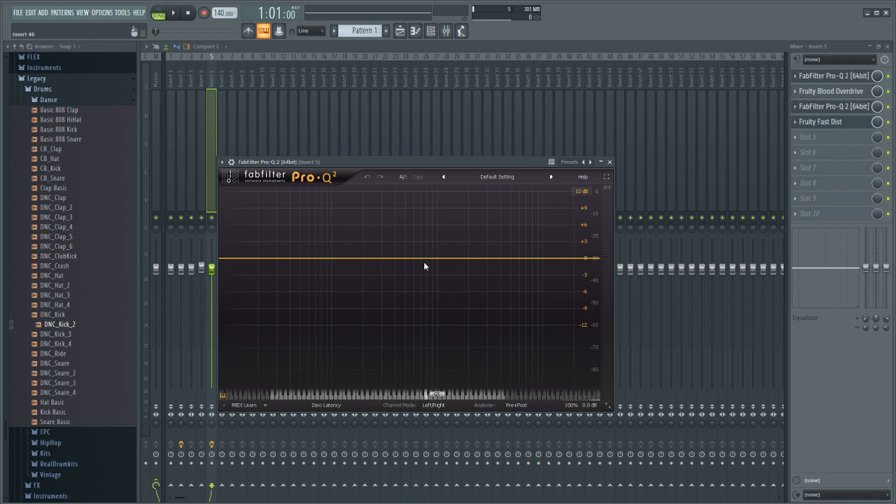
left_click_drag(422, 260, 408, 38)
left_click(812, 81)
left_click(812, 81)
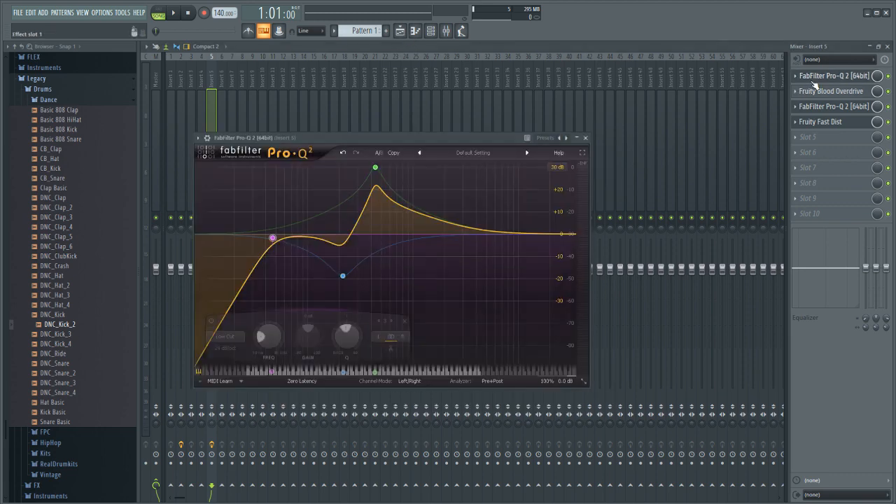
mouse_move(374, 376)
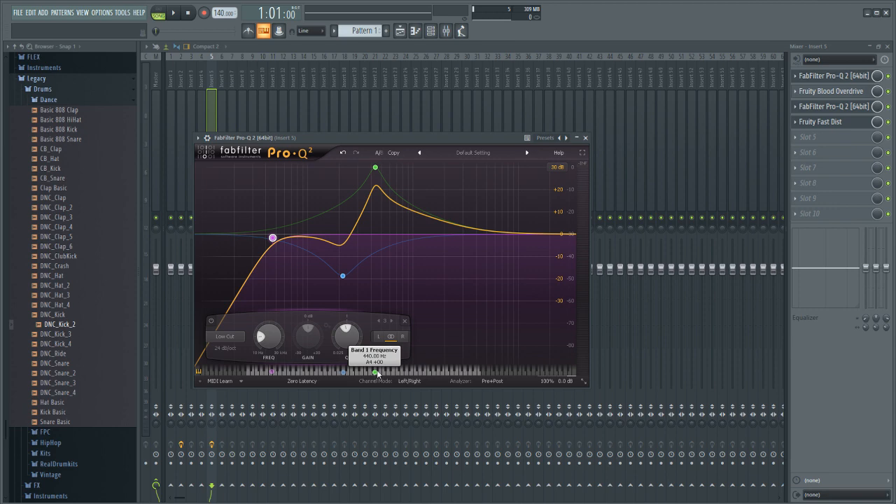
left_click(832, 106)
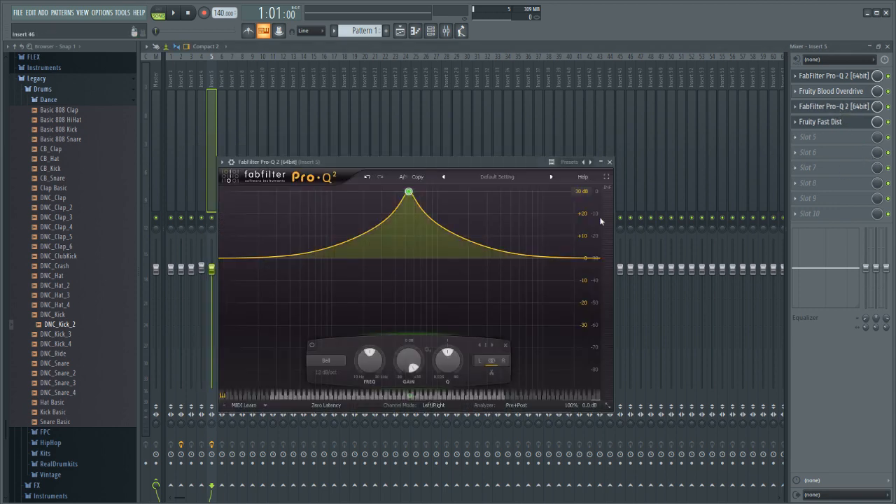
left_click_drag(410, 398, 400, 400)
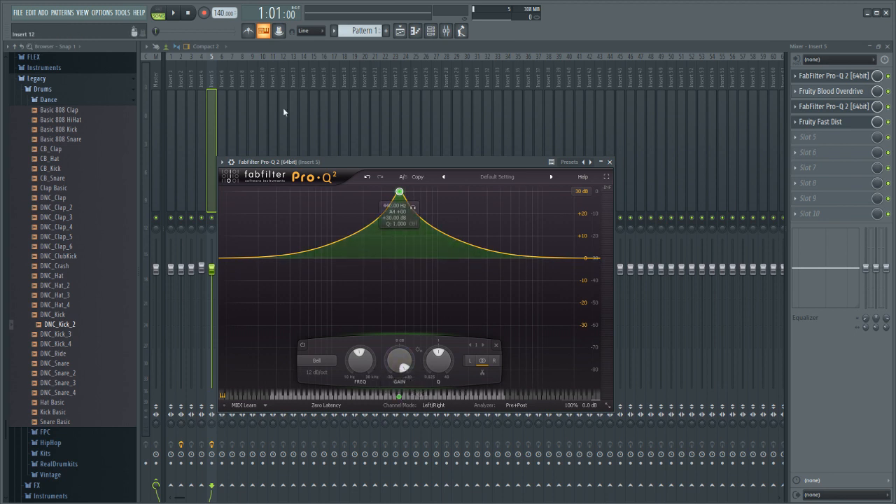
- Audition the kick and add a bell band at about 38 Hz with +13.54 dB gain and Q 1 in the second Pro-Q 2
left_click(175, 13)
left_click(175, 13)
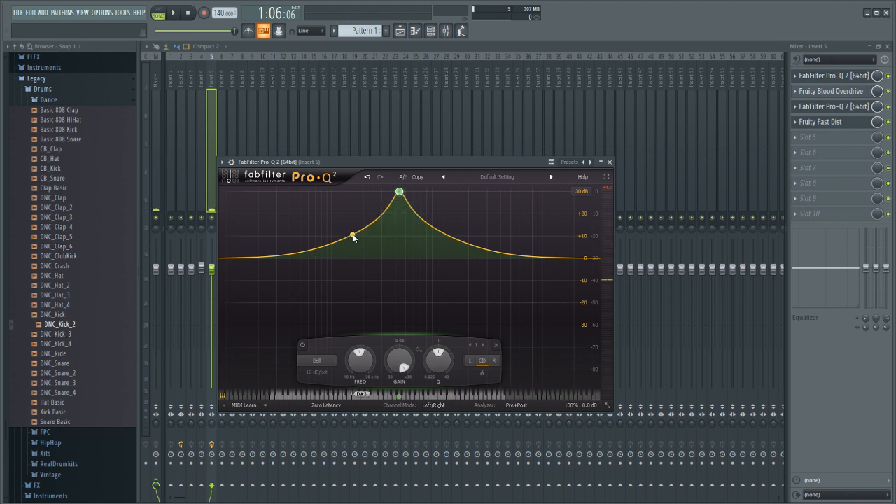
left_click_drag(332, 248, 291, 224)
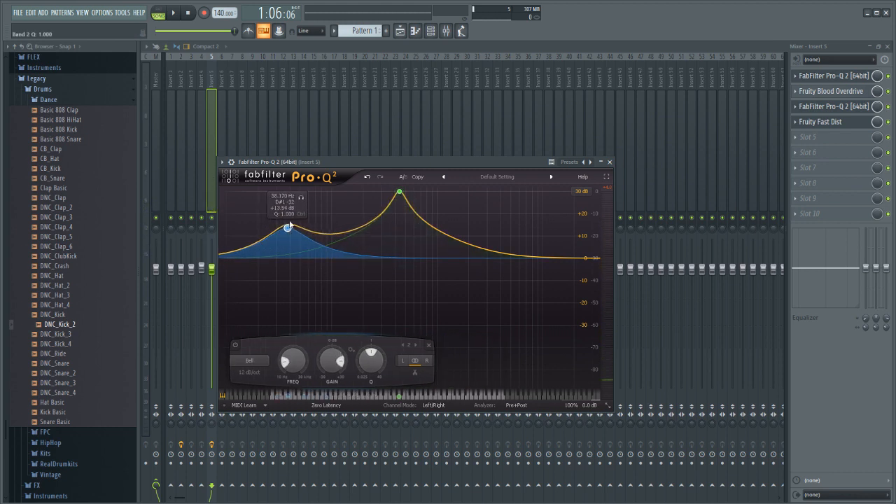
left_click(175, 14)
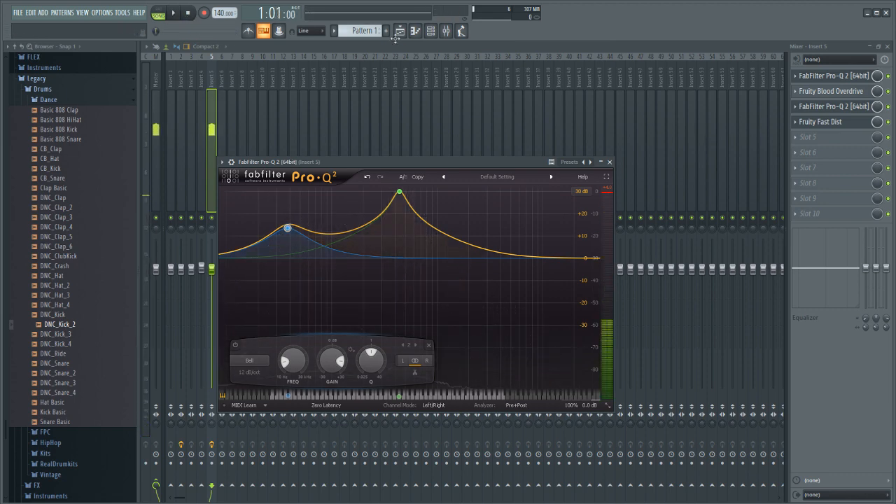
- Set the tempo to 200 BPM and shorten the playlist's loop selection to end before the kick clip's tail
left_click(399, 31)
scroll(288, 67, "down", 3)
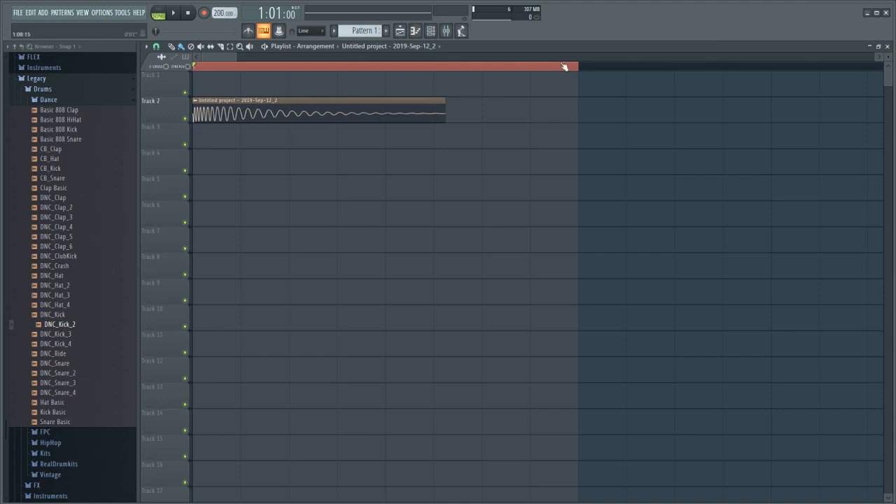
left_click_drag(564, 67, 386, 66)
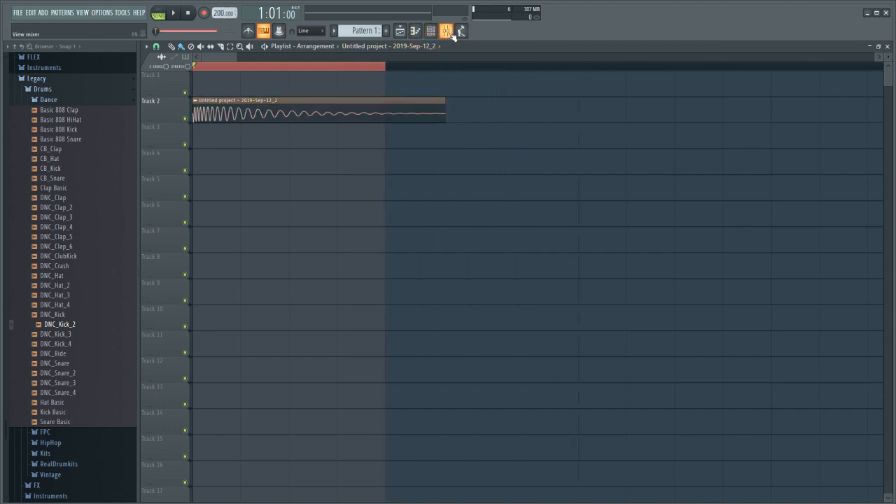
left_click(452, 32)
- Move the 38 Hz bell to about 1517 Hz with +6.67 dB gain and Q 40, and disable that band
left_click(838, 109)
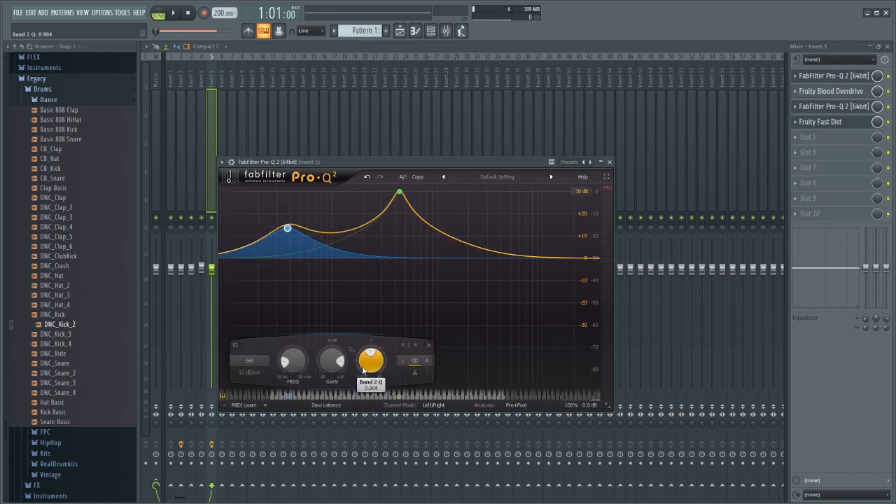
left_click_drag(363, 374, 359, 354)
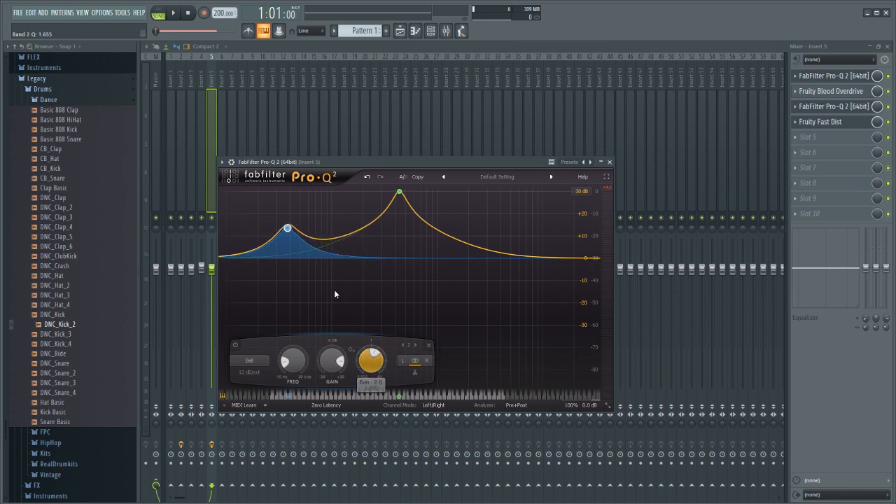
left_click_drag(288, 228, 474, 222)
left_click_drag(508, 356, 525, 319)
mouse_move(471, 218)
left_mouse_down()
mouse_move(399, 218)
mouse_move(400, 250)
mouse_move(459, 229)
left_mouse_up()
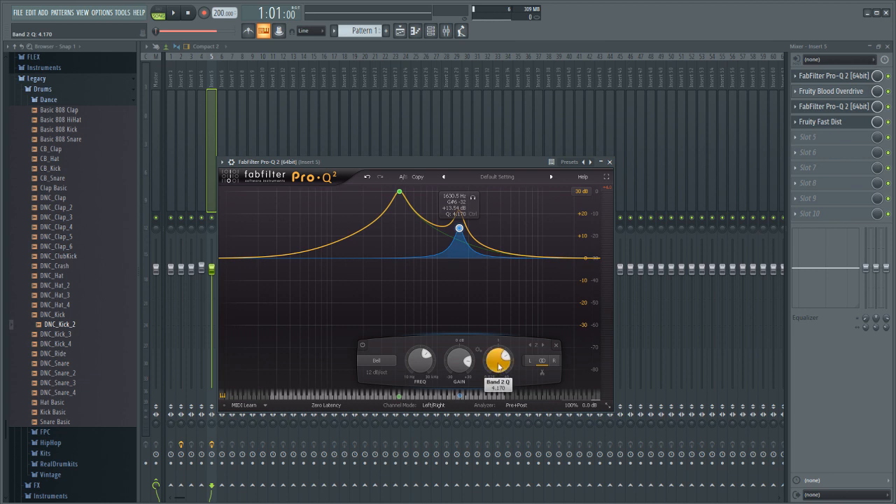
left_click_drag(459, 228, 457, 253)
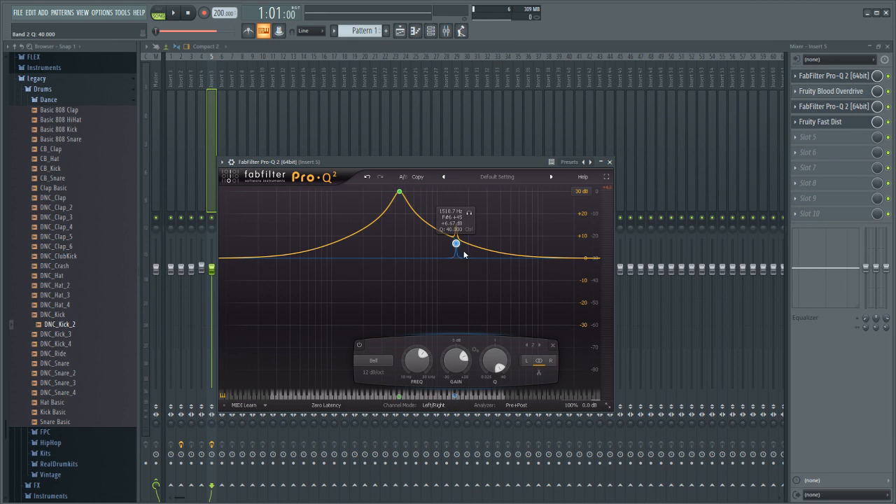
left_click(359, 345)
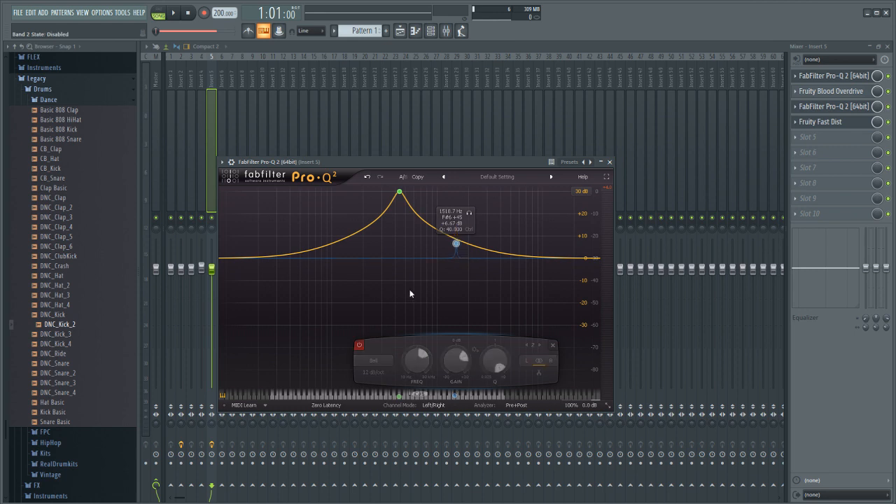
- Loop the kick and add two +30 dB bells, one near 440 Hz with Q 1 and one at about 69 Hz with Q 0.123
left_click(176, 15)
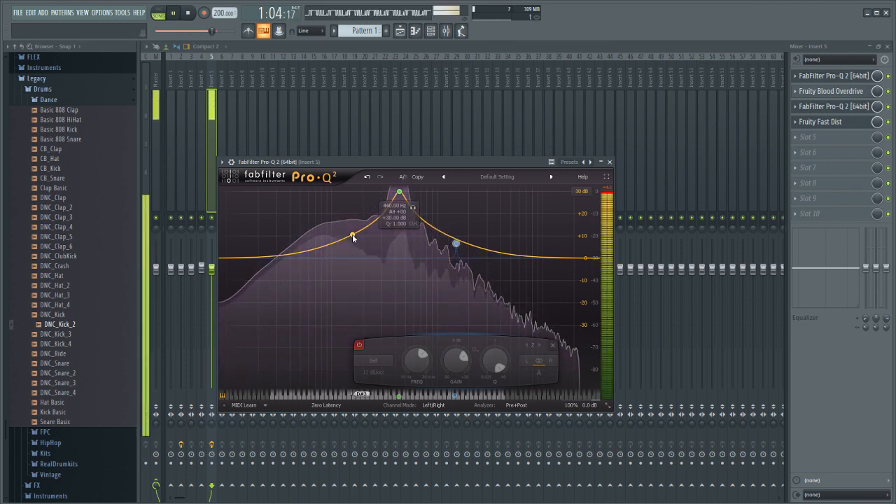
left_click_drag(353, 237, 400, 169)
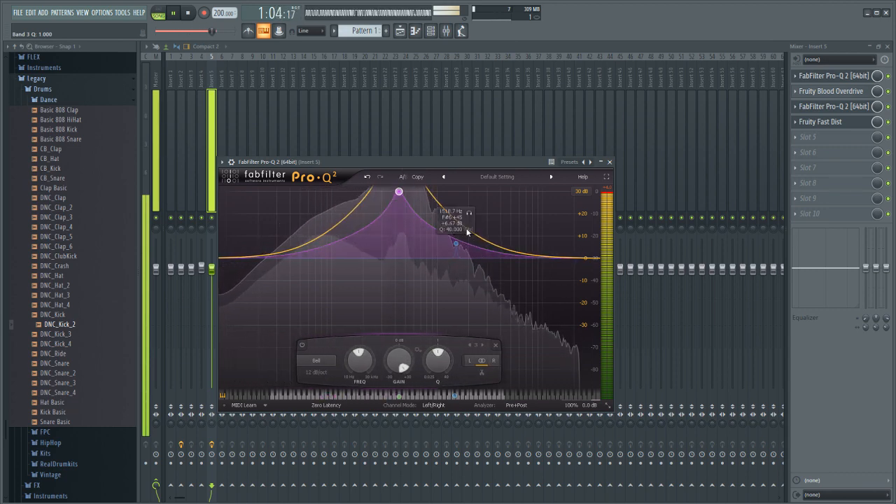
left_click_drag(480, 243, 328, 191)
scroll(326, 192, "down", 10)
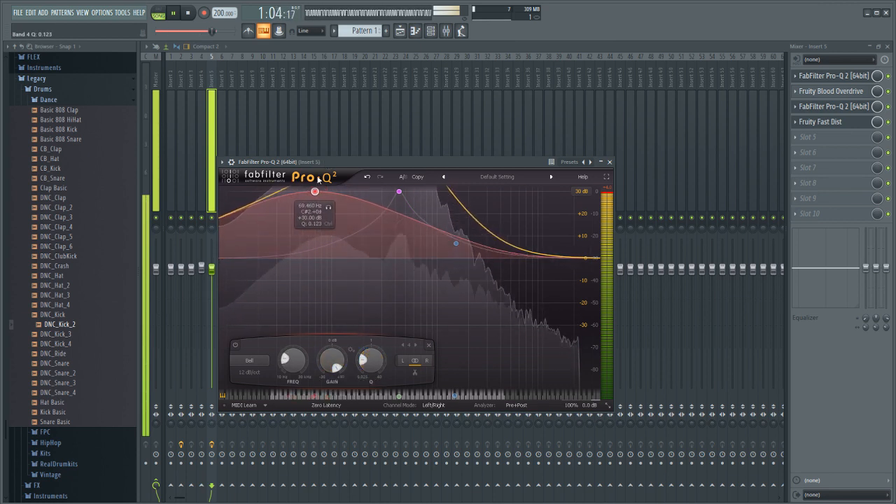
- Add a narrow +30 dB bell in the low end and stack a smaller bell boost of about +16 dB at the same frequency
left_click_drag(430, 221, 328, 129)
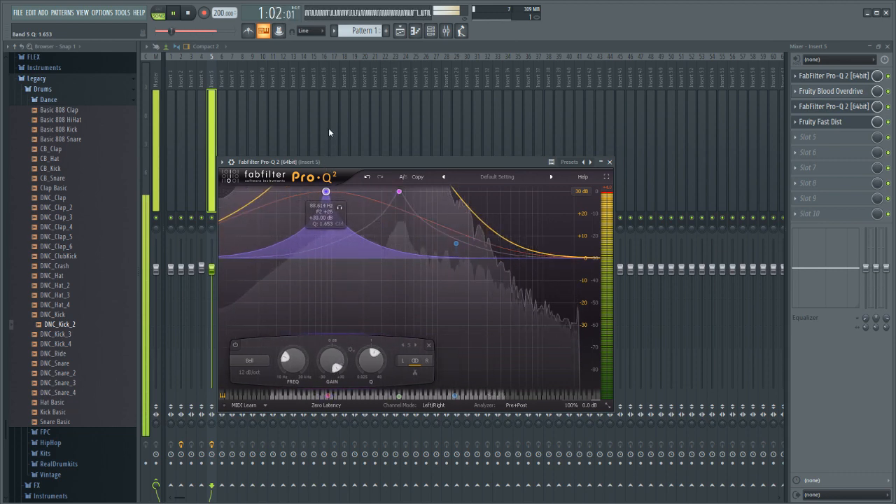
scroll(327, 191, "up", 5)
left_click_drag(311, 258, 309, 231)
scroll(311, 198, "up", 3)
- Turn the wide low-frequency bell into a -30 dB cut at about 185 Hz (F#3) with Q 0.819
left_click_drag(311, 199, 352, 191)
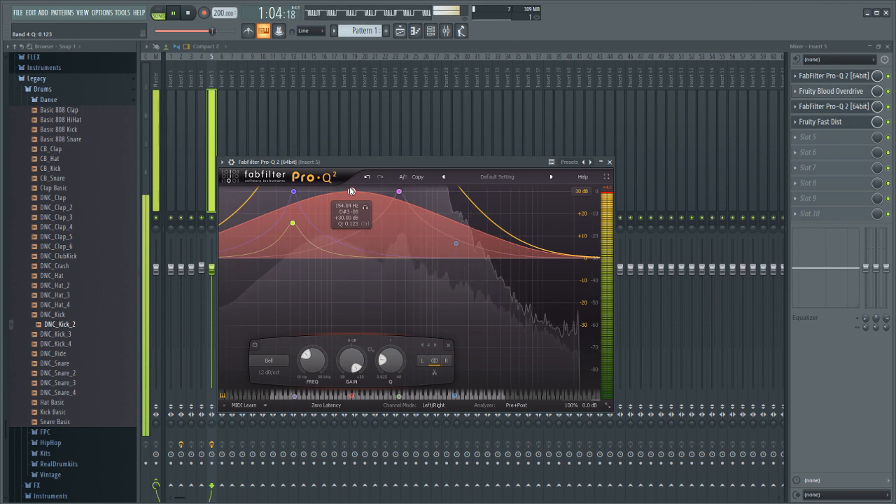
left_click_drag(383, 362, 378, 326)
left_click_drag(351, 191, 359, 325)
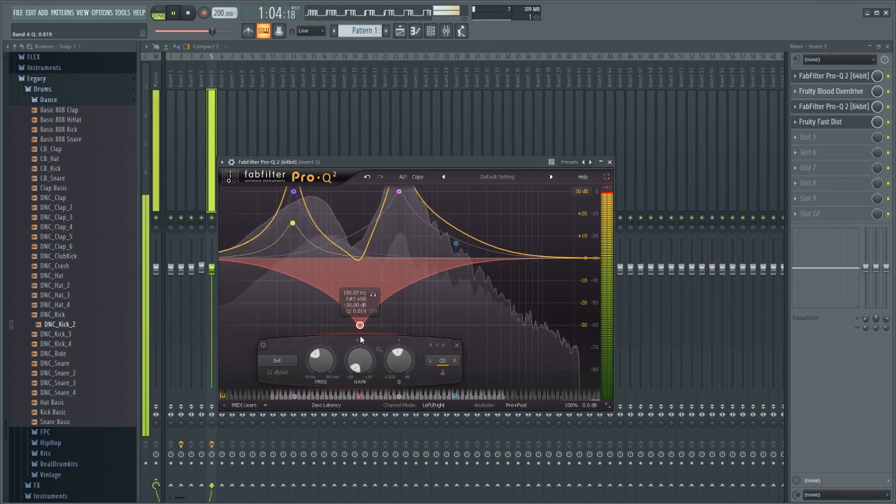
- Adjust the two stacked +30 dB bells, tuning them to A4 (440 Hz), and set band 1's Q to 1.293 while auditioning the kick
left_click_drag(393, 199, 401, 162)
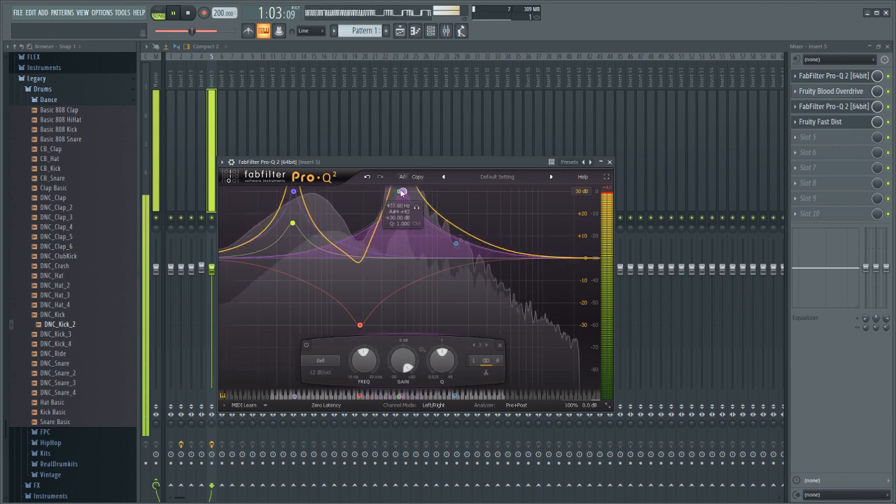
left_click(399, 192)
left_click_drag(398, 193, 401, 135)
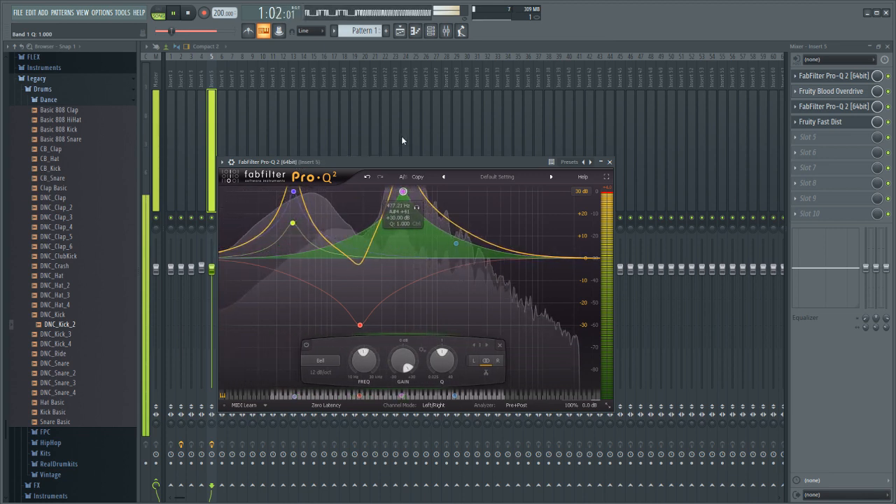
mouse_move(401, 397)
left_mouse_down()
mouse_move(411, 399)
mouse_move(401, 397)
left_mouse_up()
left_click_drag(439, 361, 440, 328)
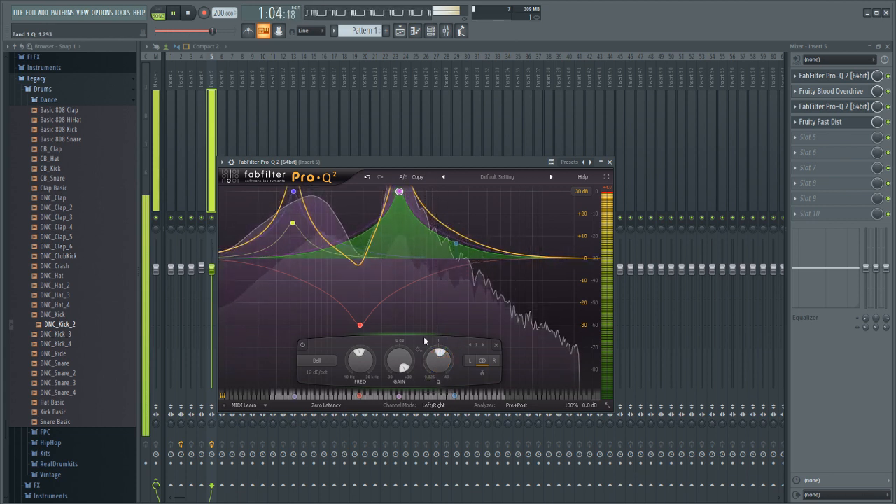
key("space")
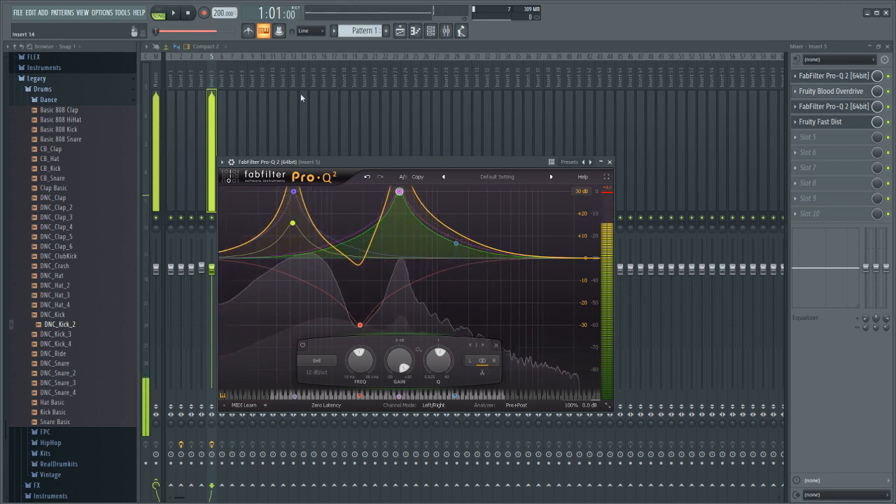
- Raise Fruity Blood Overdrive's pre amp to about a quarter of its range and enable x100 while auditioning the kick
left_click(833, 93)
left_click(834, 93)
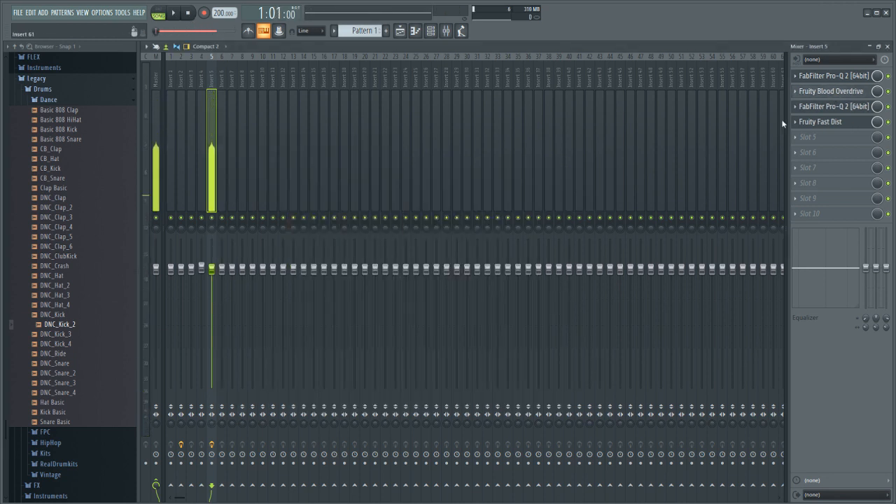
left_click(814, 94)
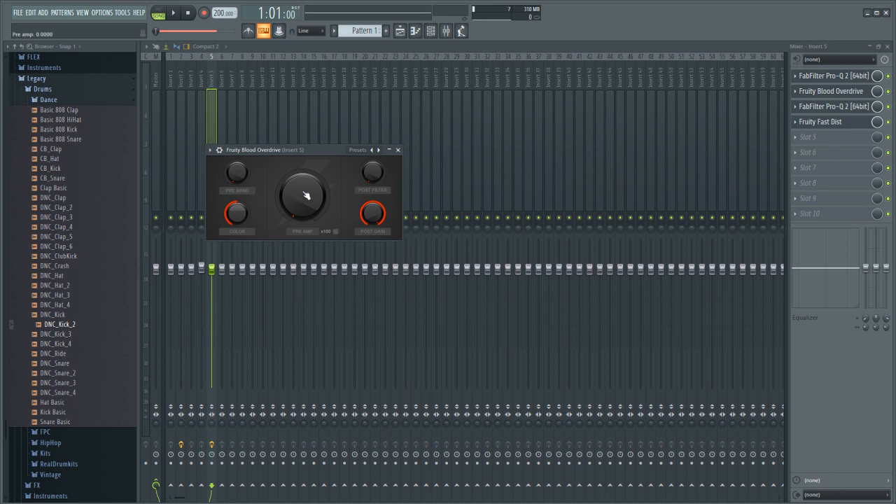
left_click(171, 12)
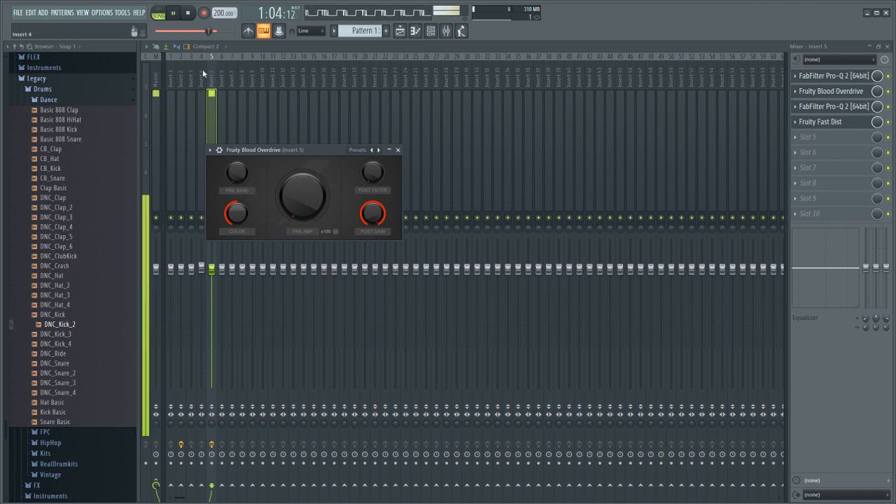
mouse_move(302, 192)
left_mouse_down()
mouse_move(302, 158)
mouse_move(305, 205)
left_mouse_up()
left_click(195, 14)
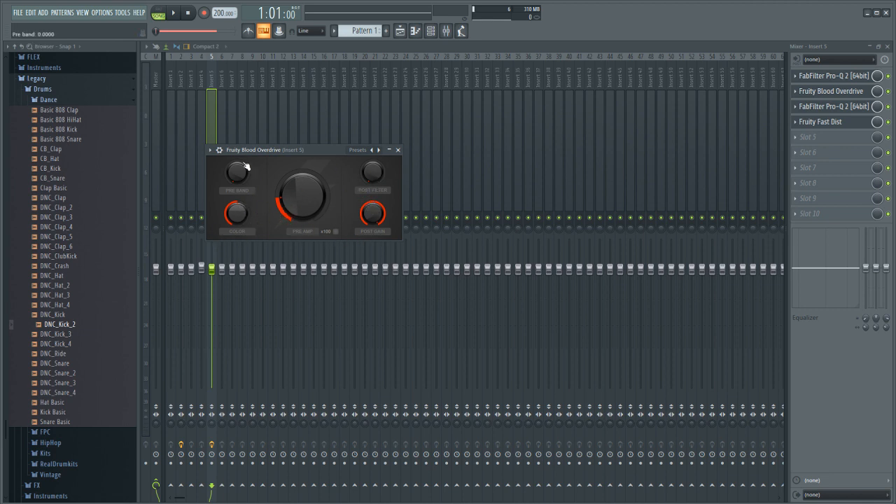
left_click(174, 14)
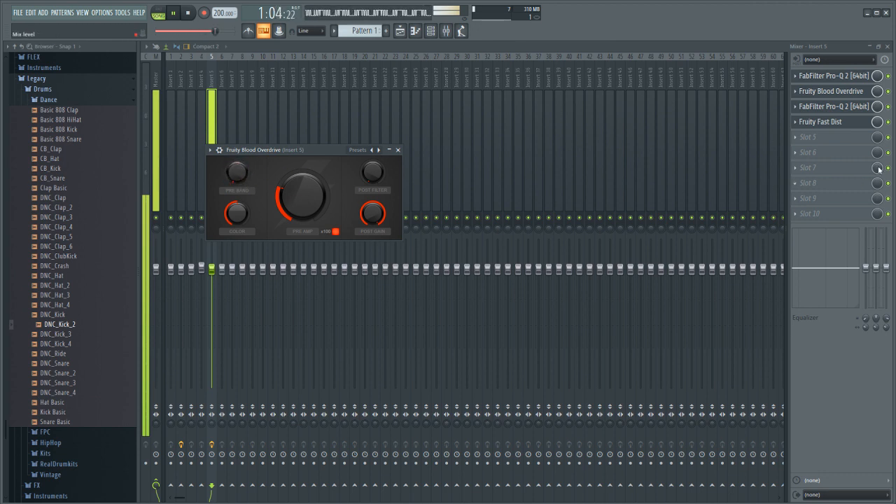
- Fine-tune the frequency of band 3's +30 dB bell near 440 Hz in the second Pro-Q 2 while the kick plays
left_click(833, 106)
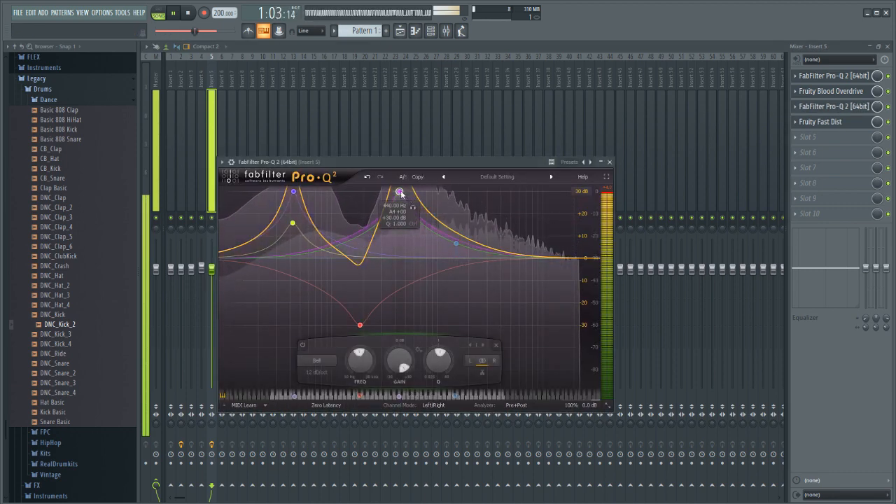
left_click_drag(401, 193, 397, 170)
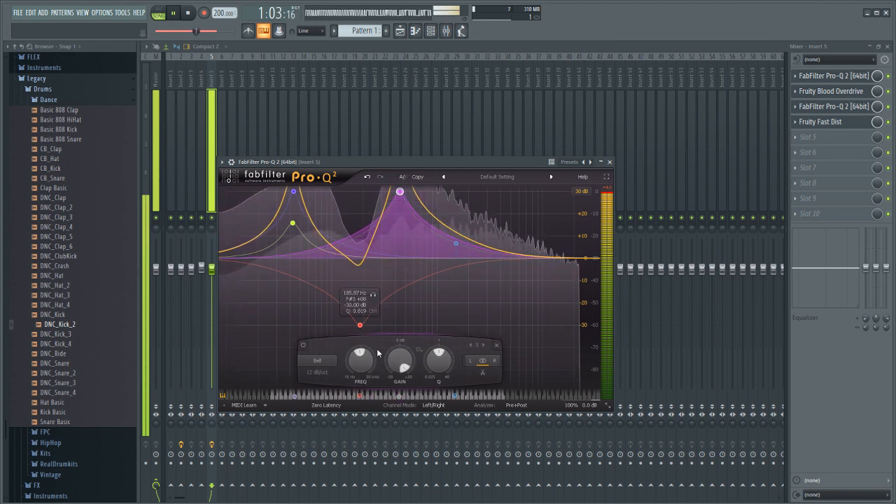
- In the second Pro-Q 2, set band 3 to +30 dB at about 318 Hz and band 5 to +30 dB near 61.5 Hz with Q 1.653
left_click_drag(397, 358, 394, 364)
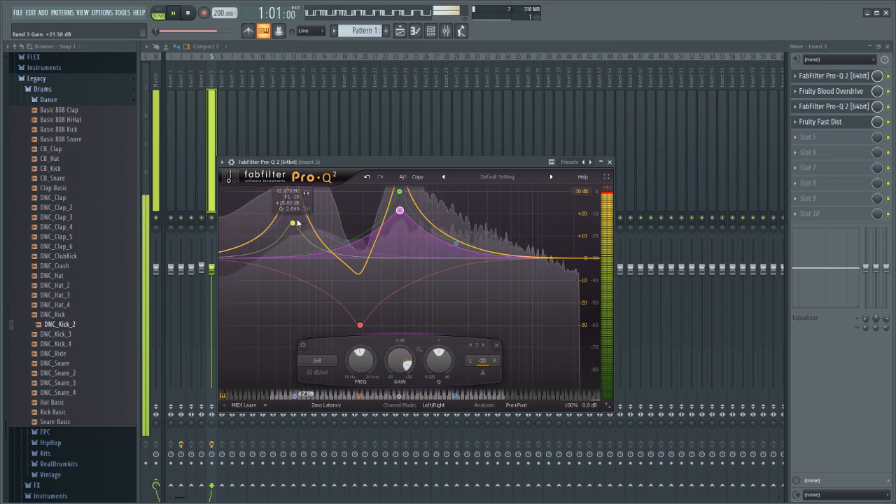
left_click_drag(294, 196, 401, 345)
scroll(297, 197, "up", 3)
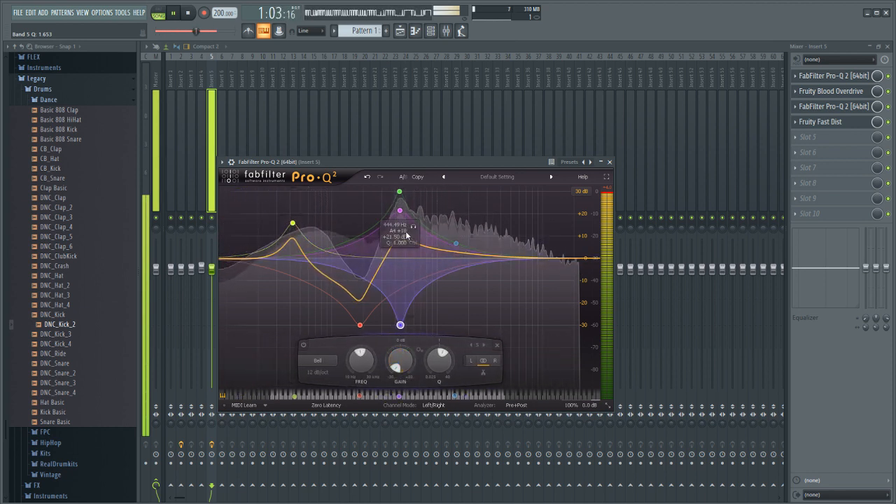
left_click_drag(400, 212, 385, 143)
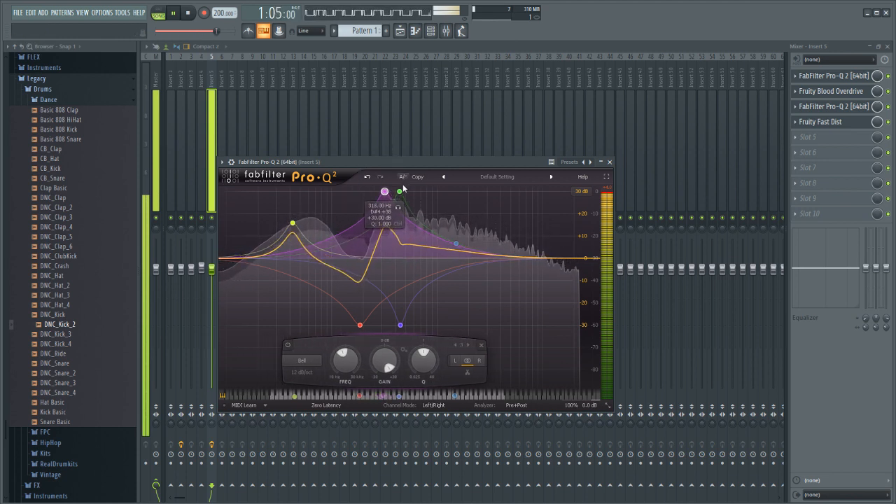
left_click_drag(399, 324, 311, 149)
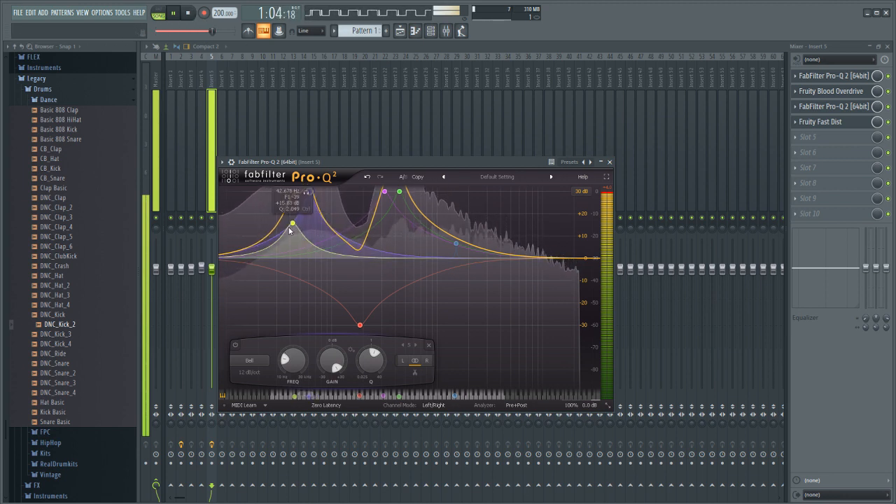
- Set band 6 to about 55.56 Hz at +15.42 dB and move band 4's -30 dB cut down to just above it
mouse_move(294, 223)
left_mouse_down()
mouse_move(354, 171)
mouse_move(295, 119)
mouse_move(307, 225)
left_mouse_up()
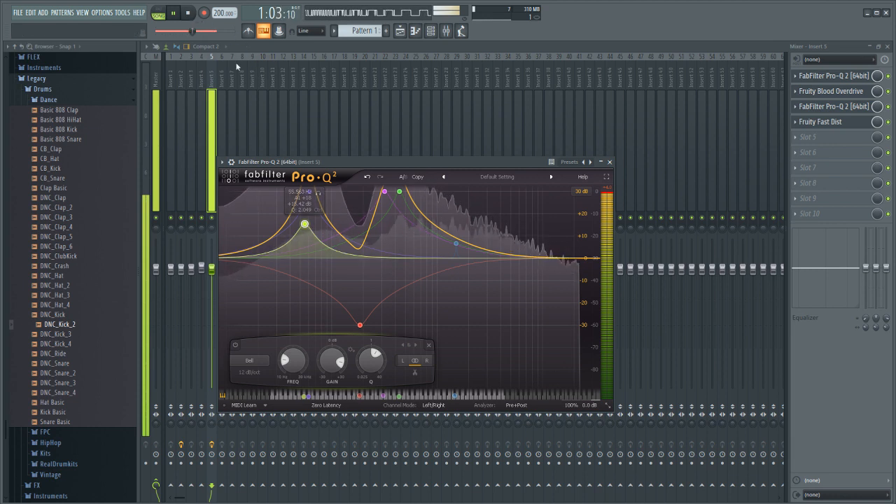
left_click_drag(360, 325, 332, 246)
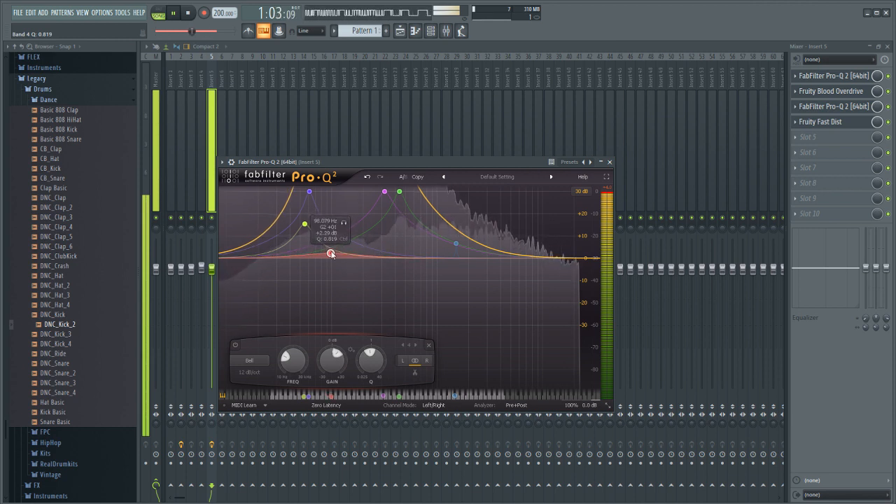
left_click_drag(331, 254, 308, 325)
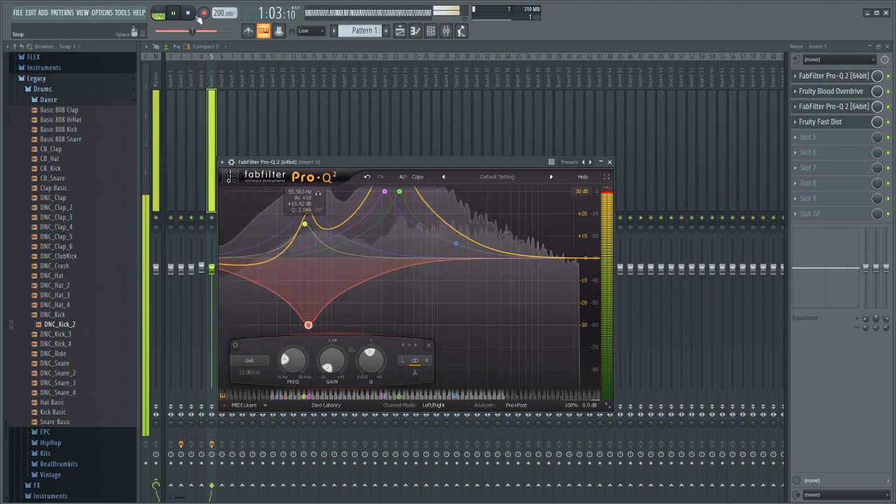
- Stop playback and, in the first Pro-Q 2, tune band 1 to F4 (349.23 Hz) and set band 2 to about -25.21 dB near G#3
key("space")
left_click(843, 79)
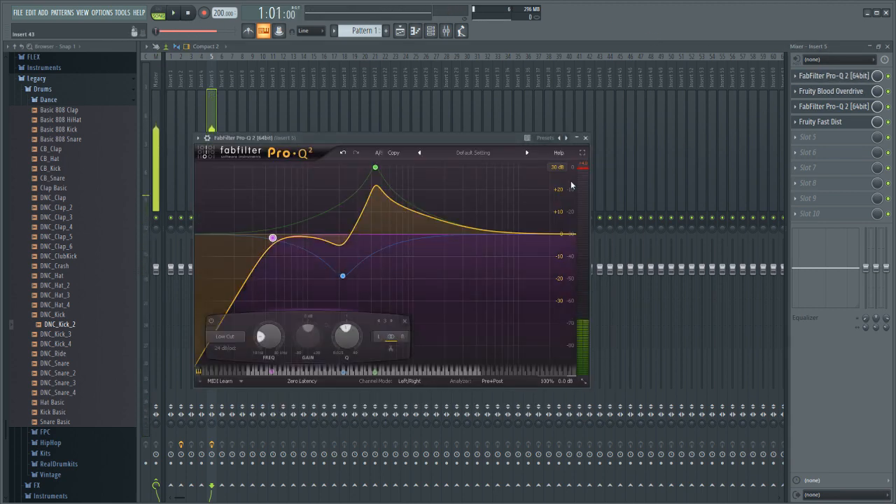
left_click(374, 169)
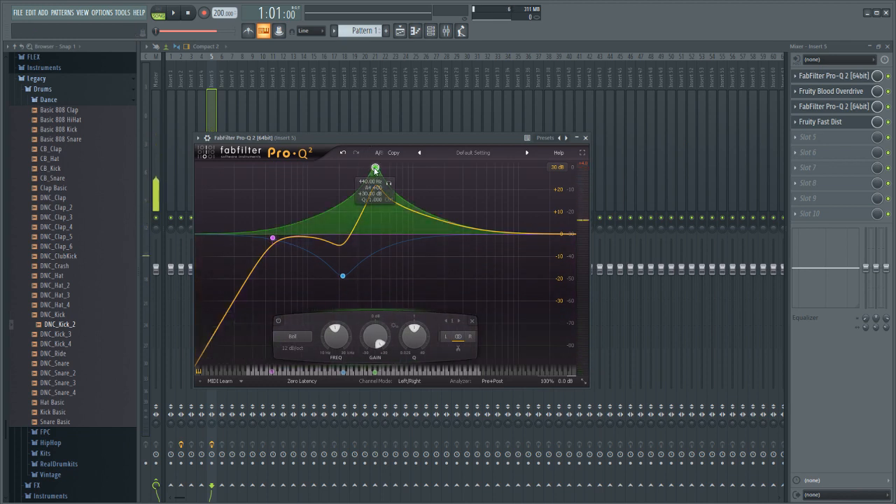
left_click_drag(375, 170, 373, 161)
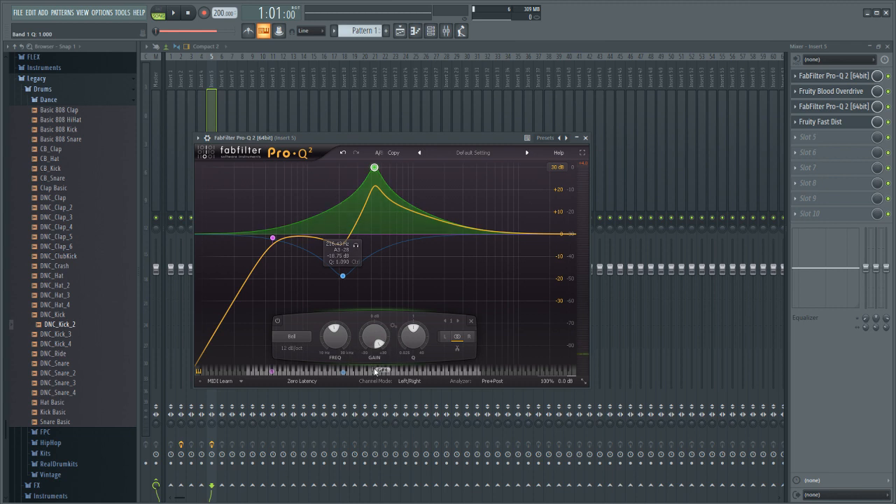
left_click_drag(371, 374, 365, 374)
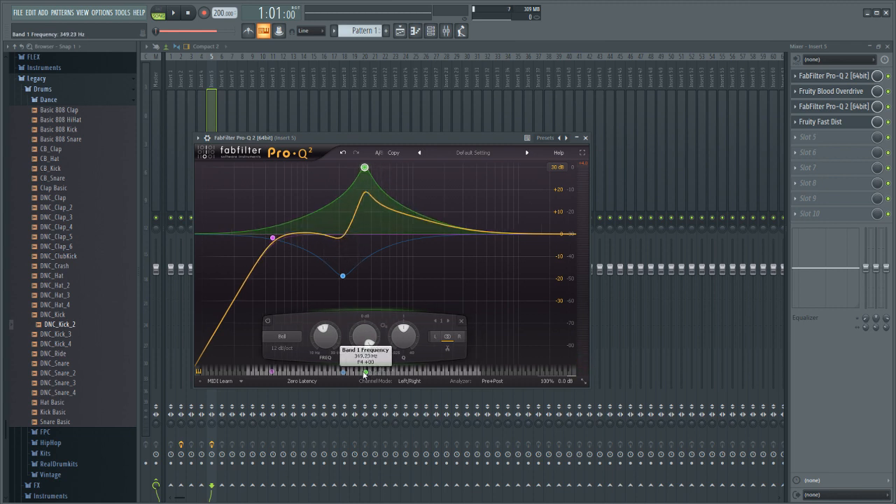
left_click(342, 276)
mouse_move(342, 276)
left_mouse_down()
mouse_move(329, 283)
mouse_move(340, 290)
left_mouse_up()
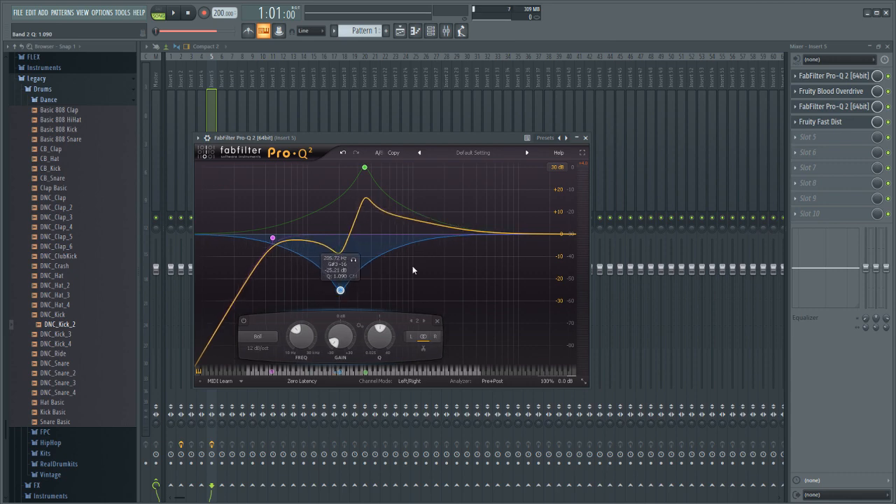
- Audition the kick while viewing the second and first Pro-Q 2 curves, and stop playback
left_click(847, 105)
key("space")
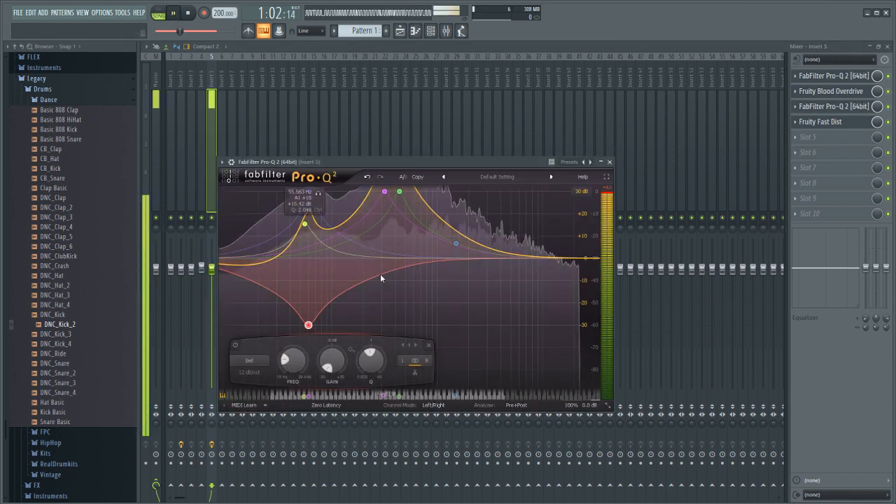
left_click(833, 75)
left_click(188, 14)
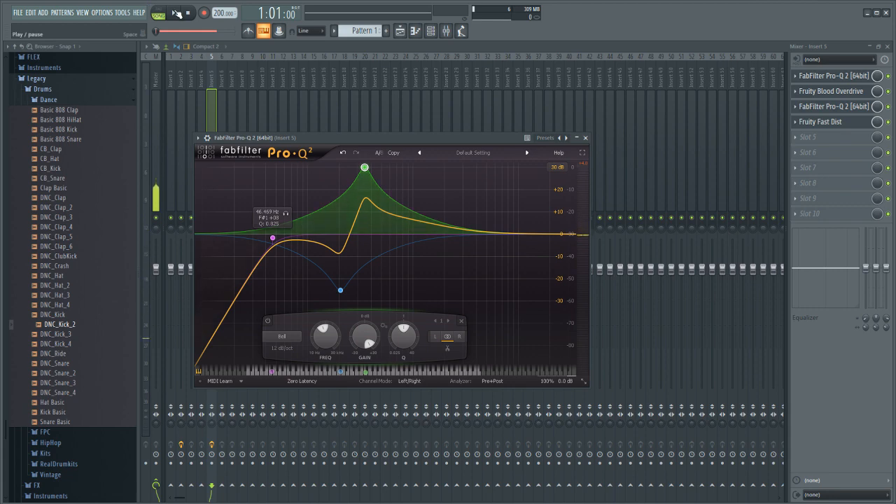
- In the second Pro-Q 2, disable band 1 at 440 Hz and tune band 3's +30 dB bell to F4 (349.23 Hz)
left_click(859, 108)
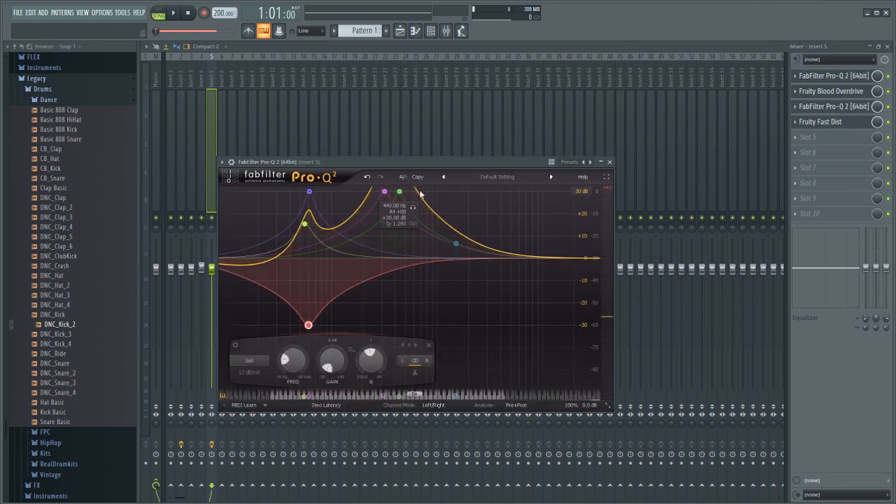
left_click_drag(384, 192, 379, 193)
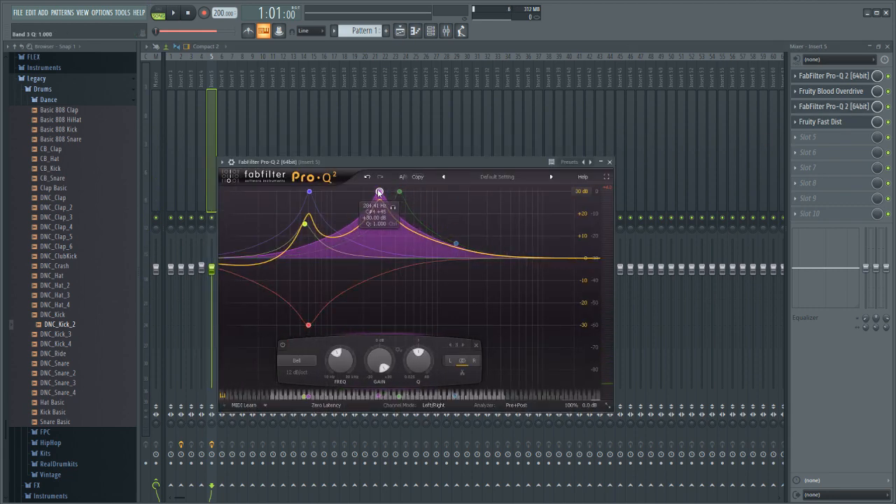
left_click_drag(378, 398, 387, 401)
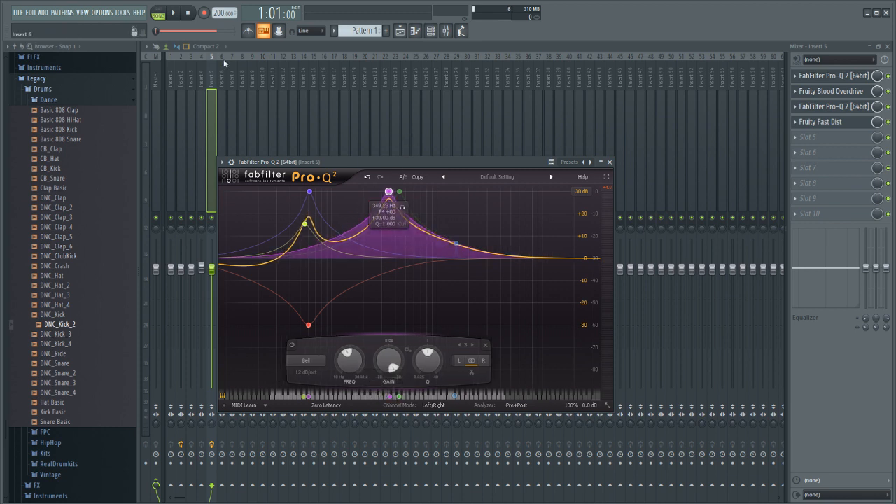
- While the kick plays, raise band 6 to +30 dB near 101 Hz and try band 4 as a +30 dB boost at G#3 (207.65 Hz)
left_click(173, 13)
left_click_drag(326, 208, 334, 176)
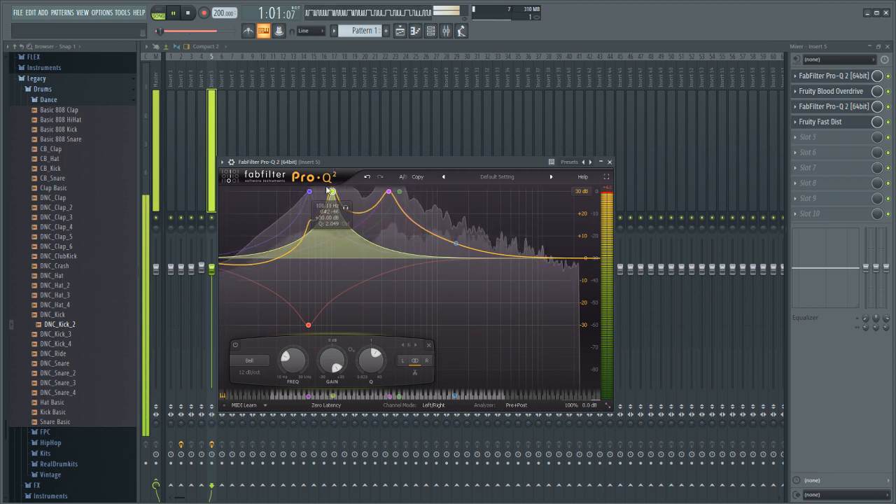
left_click(307, 323)
left_click_drag(309, 331, 389, 166)
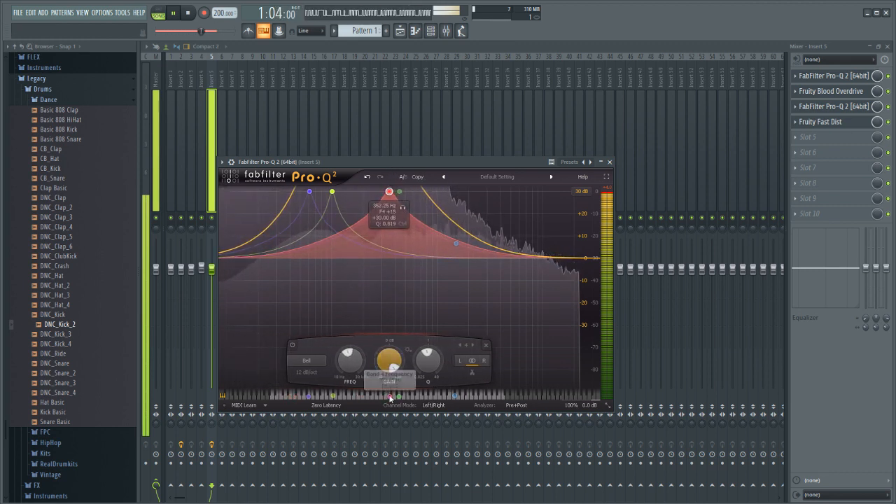
left_click_drag(387, 397, 364, 395)
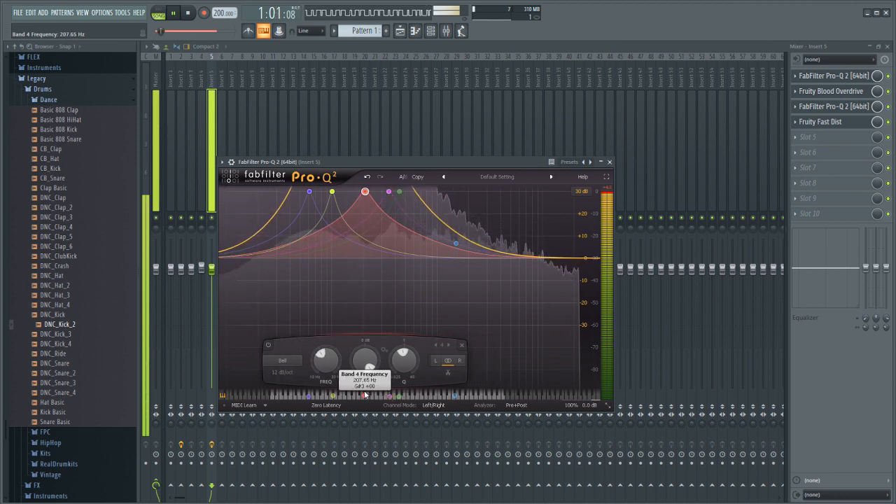
- Turn band 4 back into a -30 dB cut near G#1 and check the Fruity Blood Overdrive settings
left_click_drag(359, 361, 360, 390)
left_click_drag(365, 252, 294, 344)
left_click(847, 91)
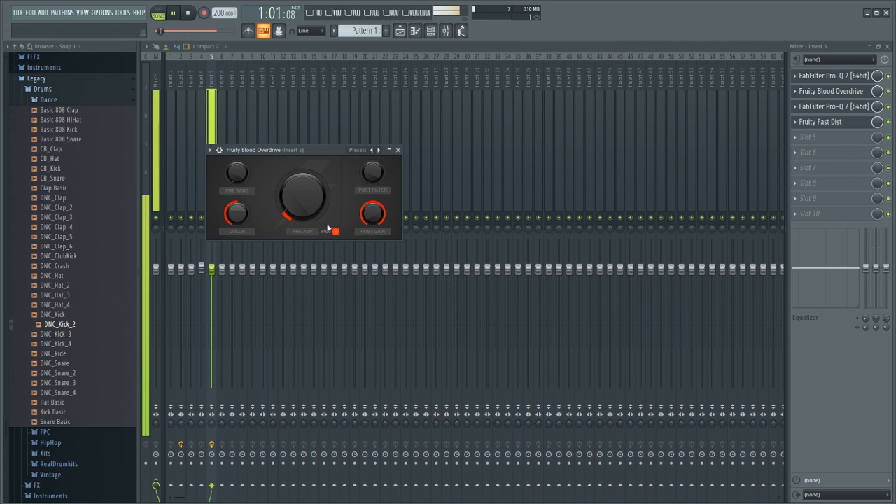
left_click(832, 107)
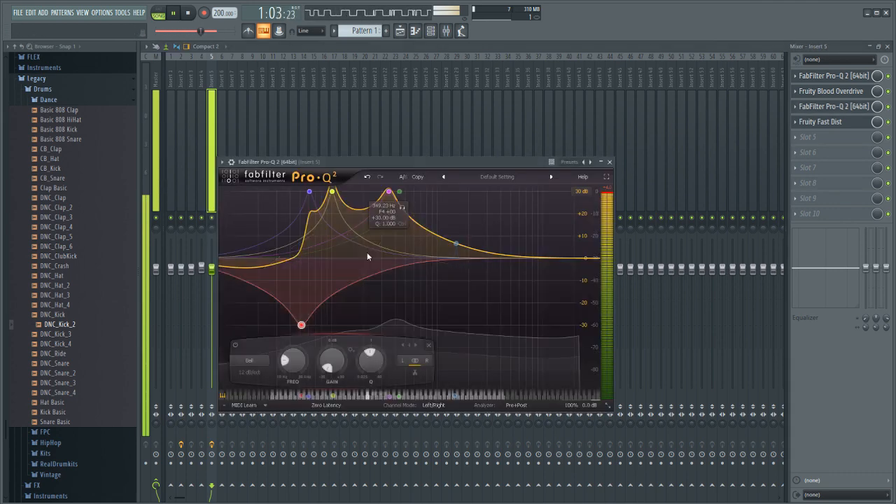
- Add a narrow +30 dB bell as band 7 in the second Pro-Q 2 and tune it to F2 (87.307 Hz)
left_click_drag(455, 244, 377, 153)
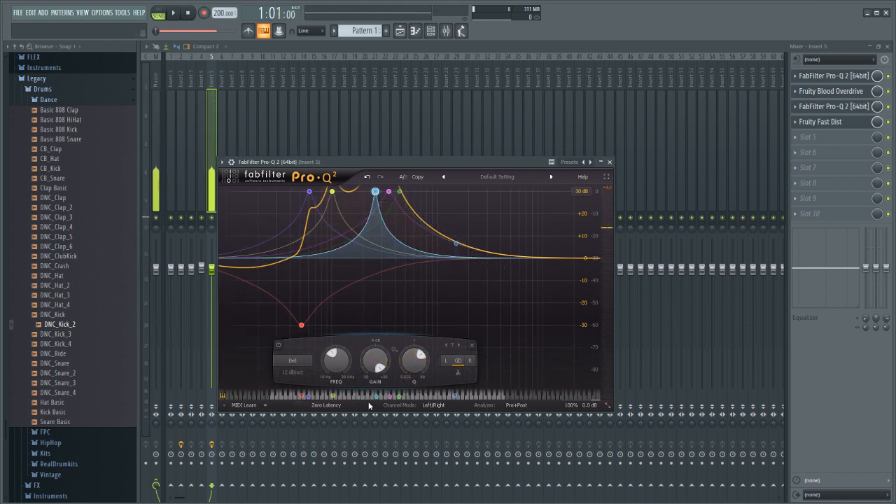
mouse_move(373, 399)
left_mouse_down()
mouse_move(399, 397)
mouse_move(389, 396)
left_mouse_up()
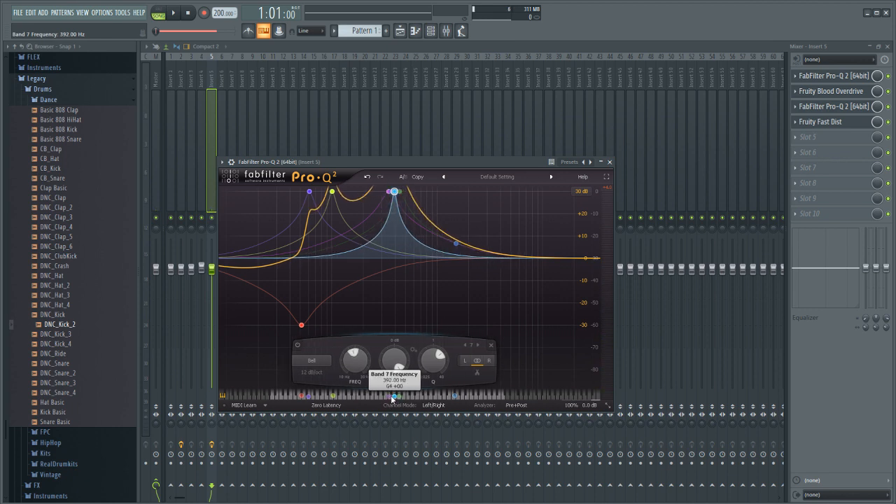
left_click_drag(390, 399, 328, 399)
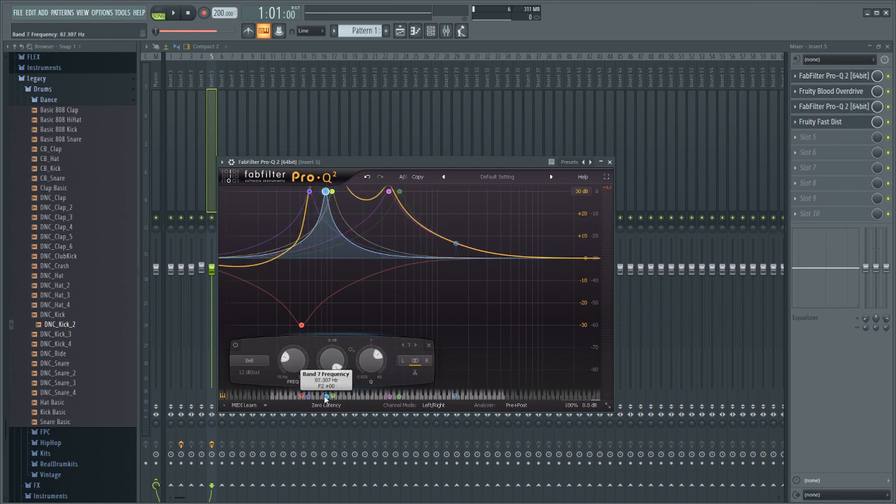
- Audition band 7 between G2 and F2, leave it at F2 (87.307 Hz), and reduce its gain to +2.14 dB
left_click(173, 13)
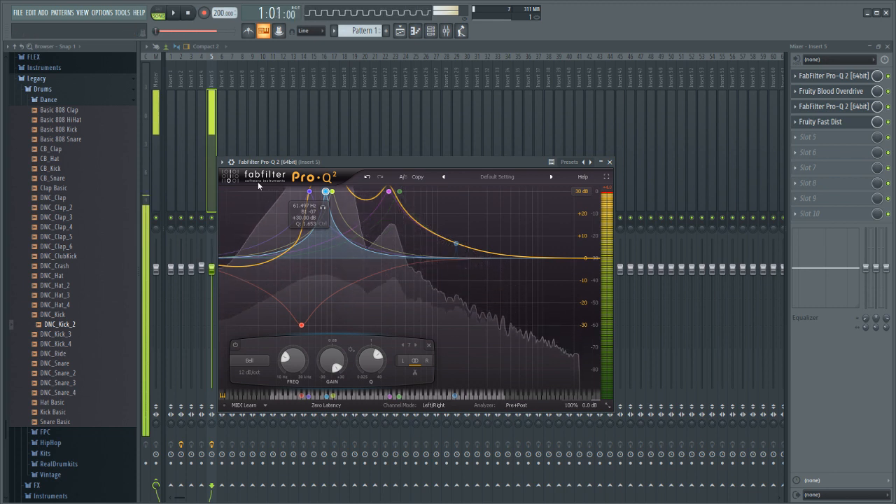
left_click(173, 13)
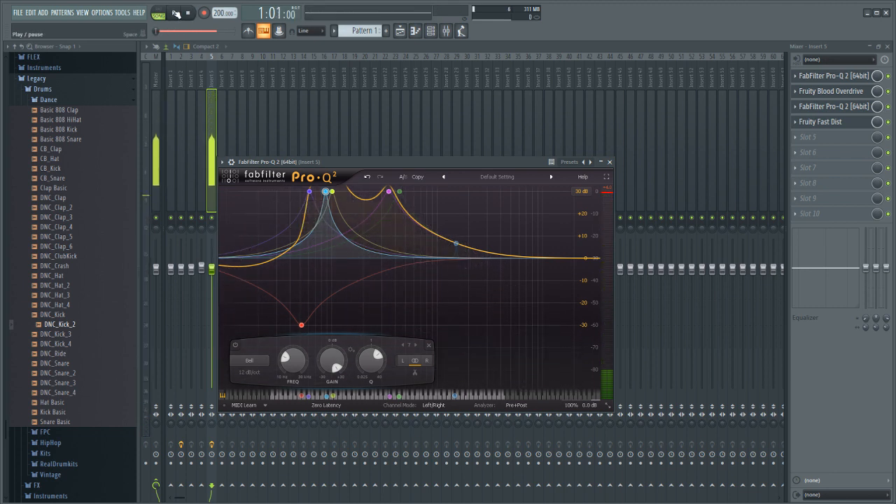
left_click(175, 13)
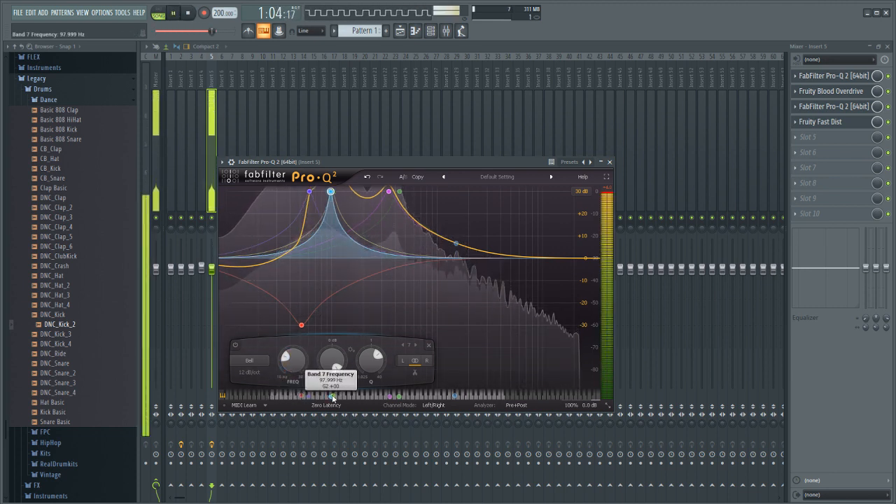
mouse_move(332, 397)
left_mouse_down()
mouse_move(402, 398)
mouse_move(322, 397)
left_mouse_up()
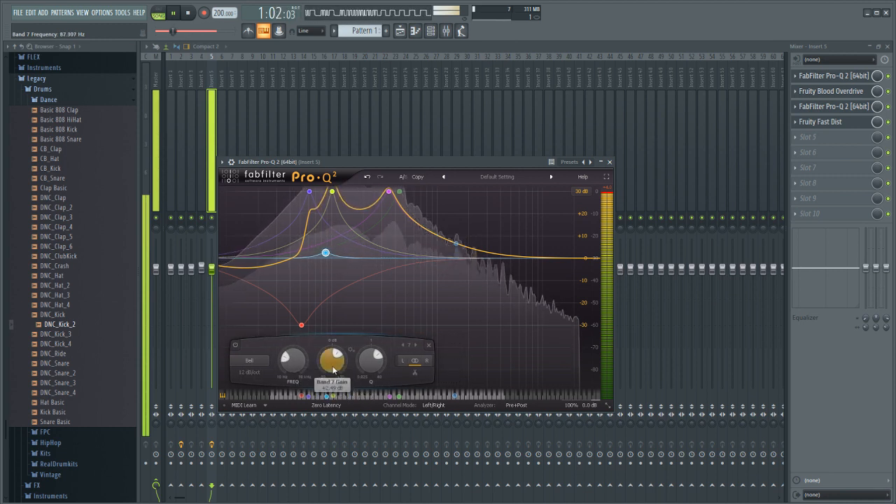
left_click_drag(332, 359, 332, 348)
mouse_move(334, 382)
left_mouse_down()
mouse_move(336, 425)
mouse_move(324, 369)
mouse_move(333, 391)
left_mouse_up()
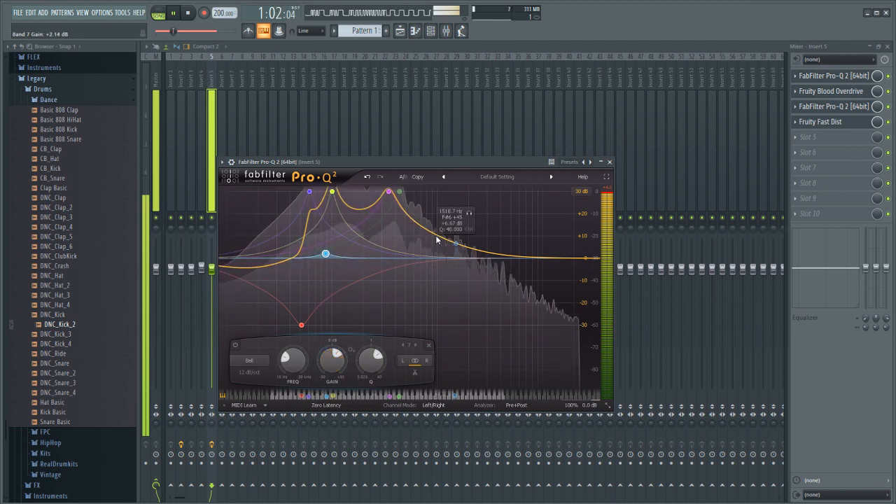
- Add a small low-frequency bell as band 8, and disable both it and band 5 in the second Pro-Q 2
left_click_drag(438, 238, 294, 254)
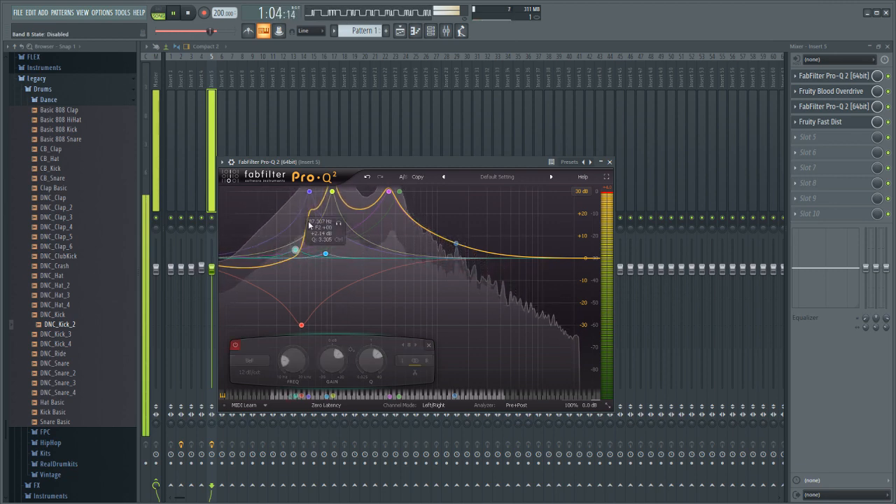
double_click(309, 192)
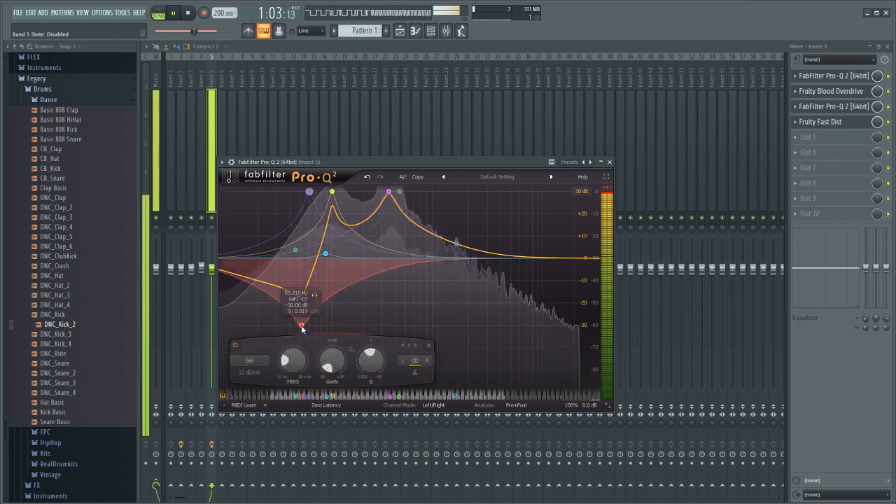
- Raise band 4 to +30 dB at about 76.8 Hz and move band 6's +30 dB bell up to just below band 3
left_click_drag(302, 326, 300, 245)
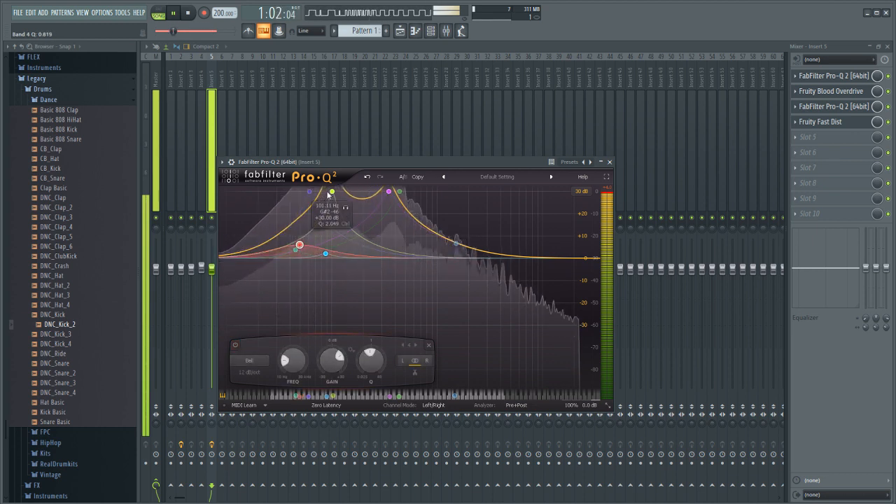
left_click_drag(332, 191, 370, 176)
left_click_drag(299, 246, 318, 168)
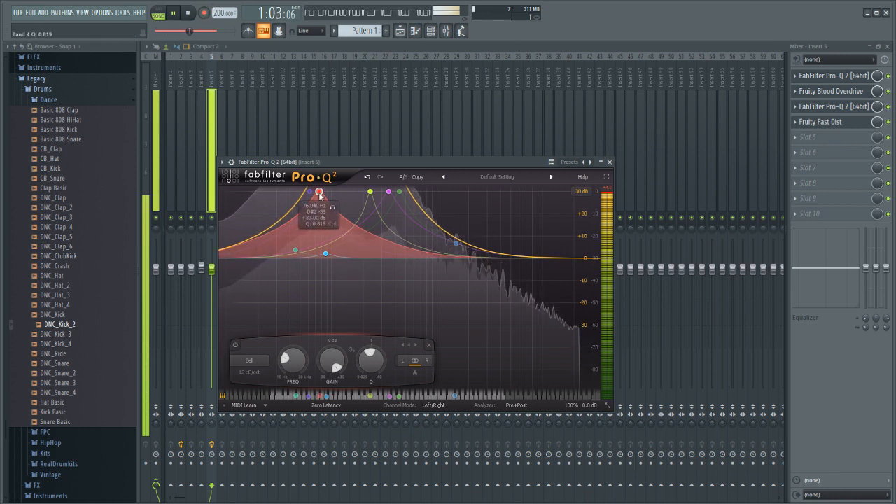
mouse_move(316, 196)
left_mouse_down()
mouse_move(325, 190)
mouse_move(317, 175)
mouse_move(323, 195)
left_mouse_up()
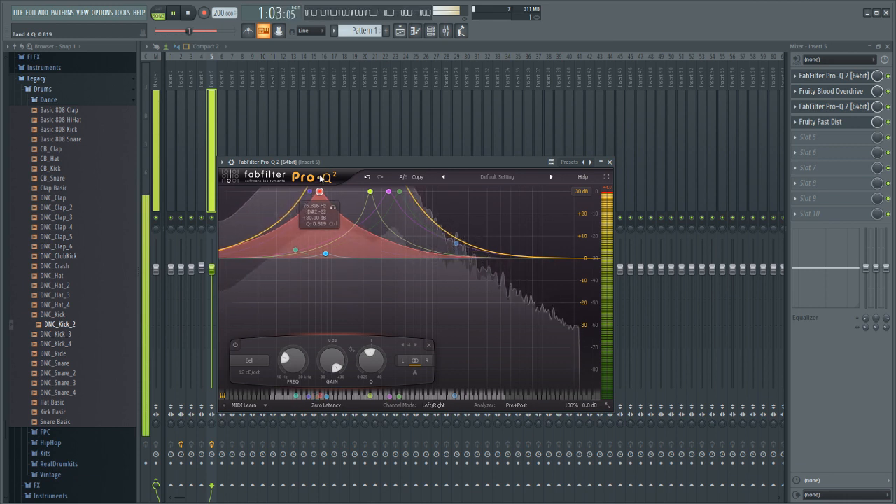
- Nudge band 4 down to about 75.3 Hz in the second Pro-Q 2, audition the kick, and close the plugin
key("space")
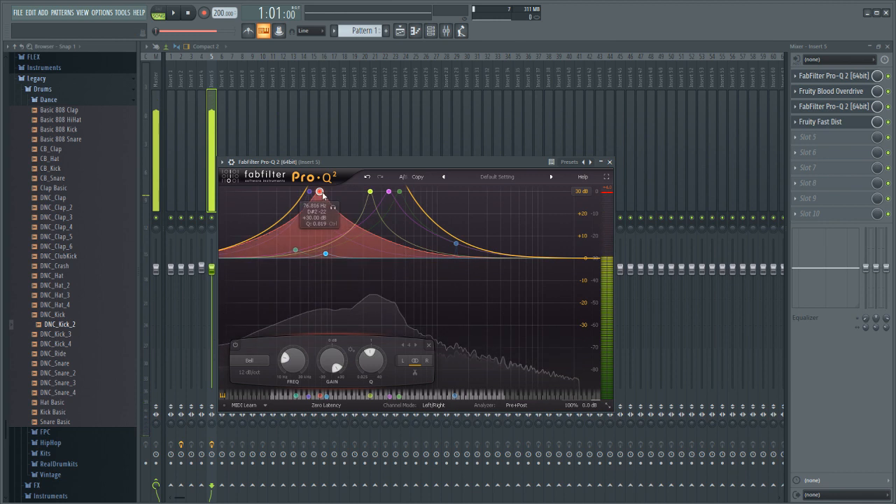
left_click_drag(324, 194, 323, 193)
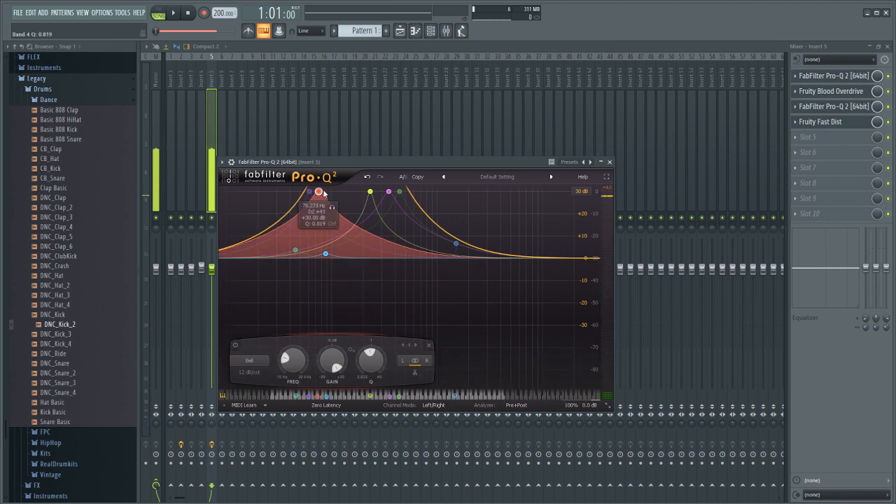
left_click(178, 13)
left_click(189, 14)
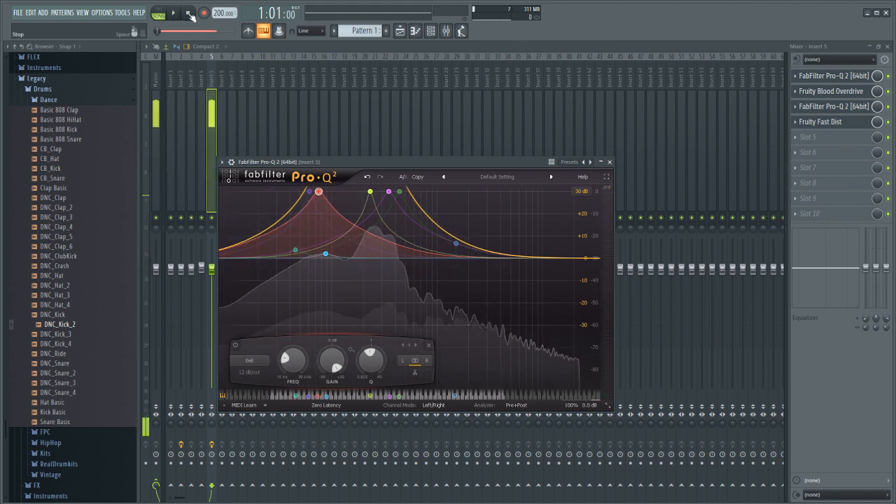
left_click(609, 161)
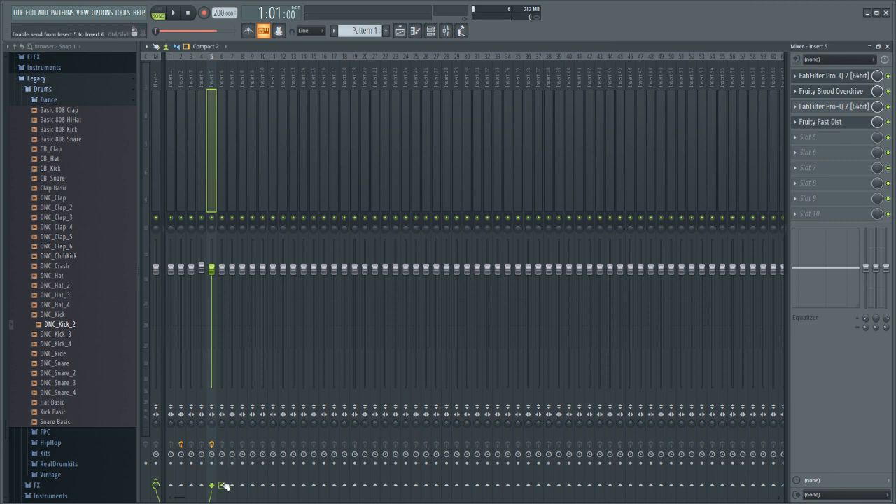
- Send Insert 5 to Insert 6 in addition to the Master, and compare the routing of both tracks
left_click(224, 198)
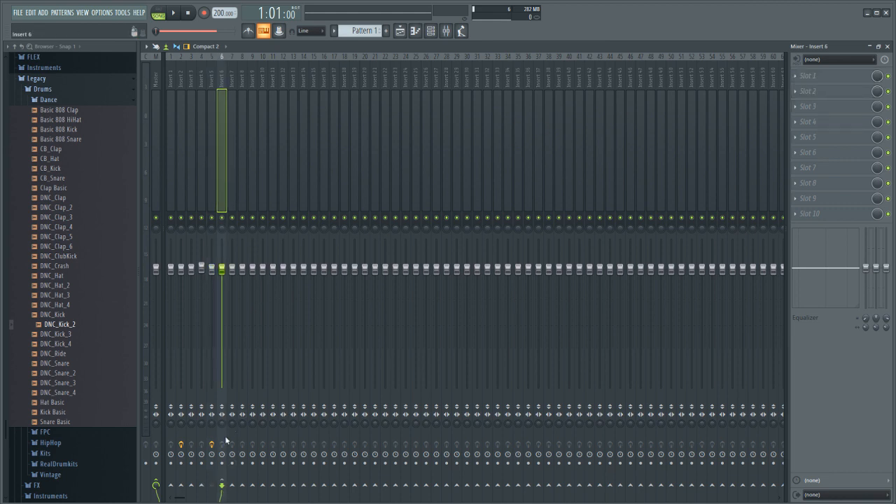
left_click(210, 206)
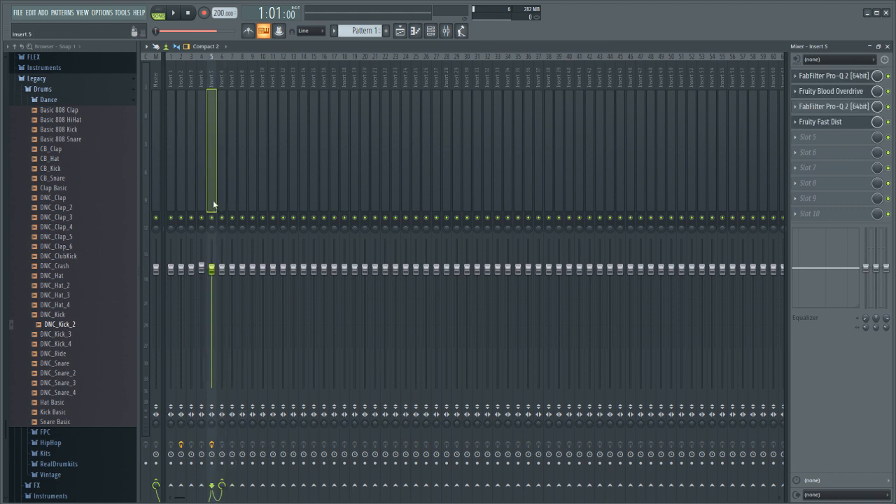
left_click(223, 79)
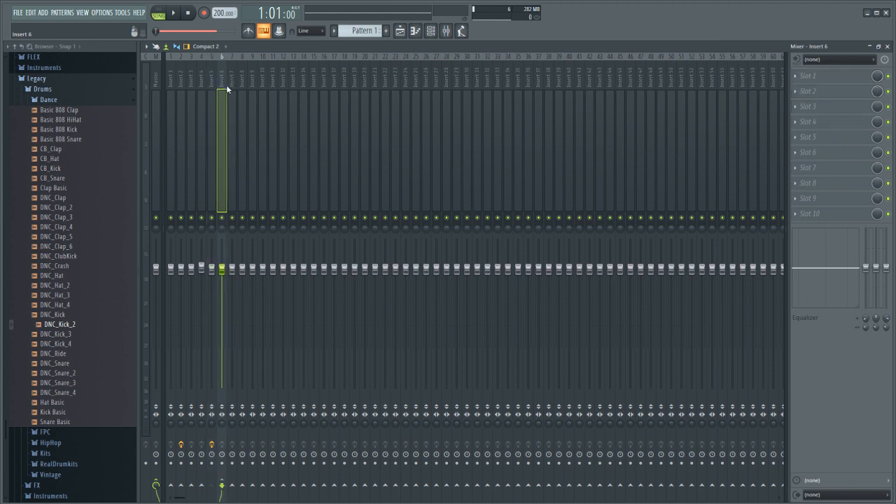
left_click(211, 172)
left_click(220, 173)
left_click(213, 170)
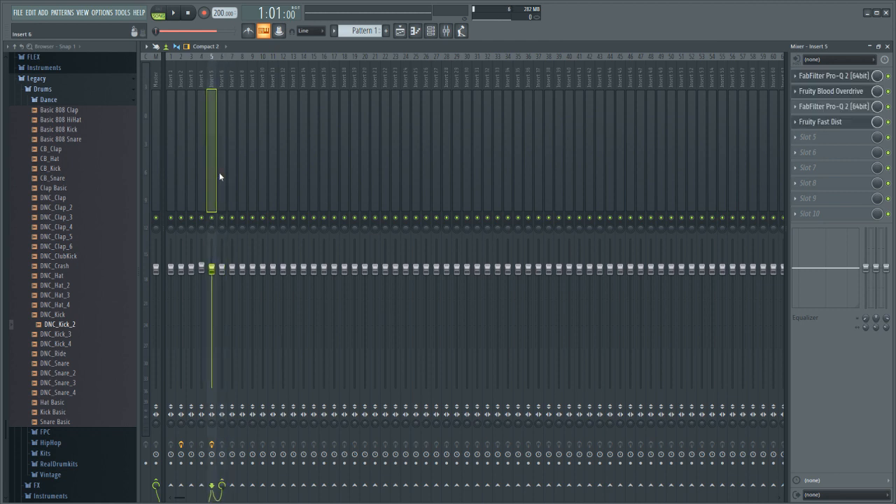
left_click(219, 173)
left_click(212, 167)
left_click(219, 168)
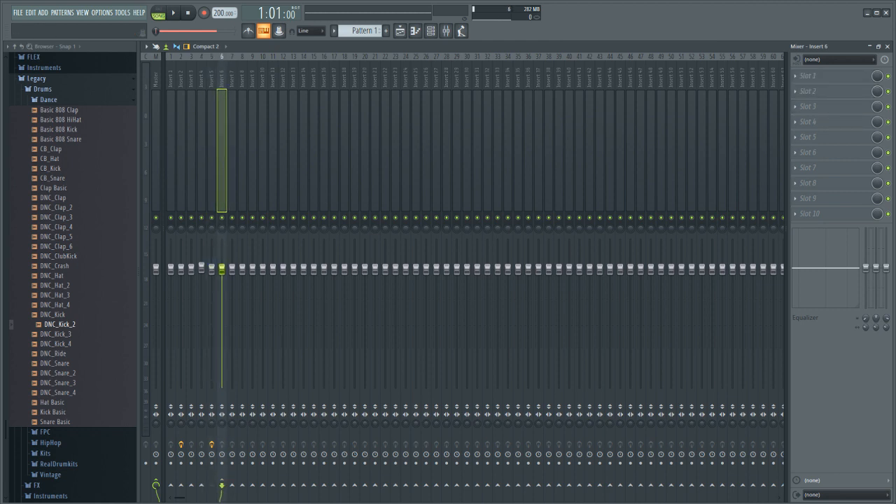
- Inspect Insert 5 and Insert 6 again, and play the kick to check the signal on both tracks
left_click(208, 113)
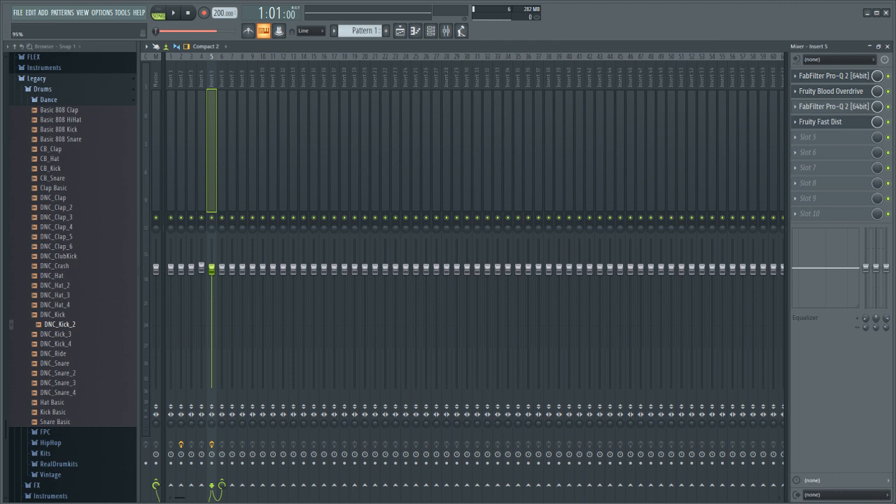
left_click(224, 141)
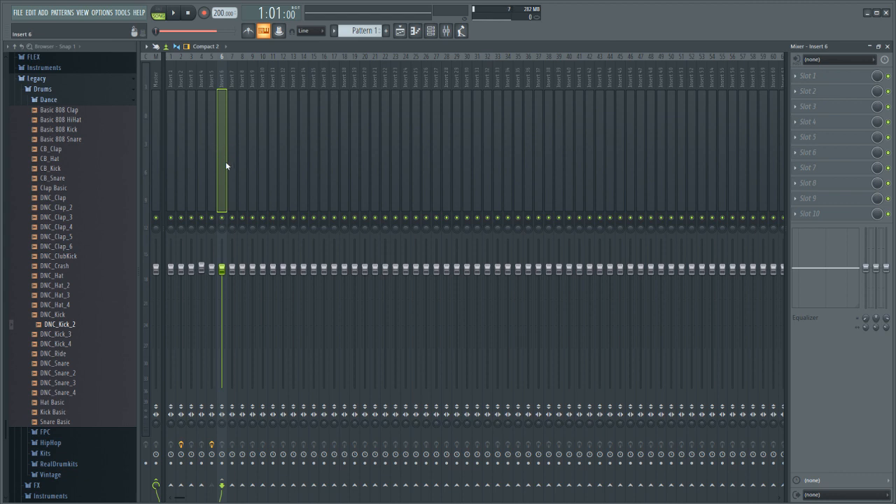
left_click(211, 98)
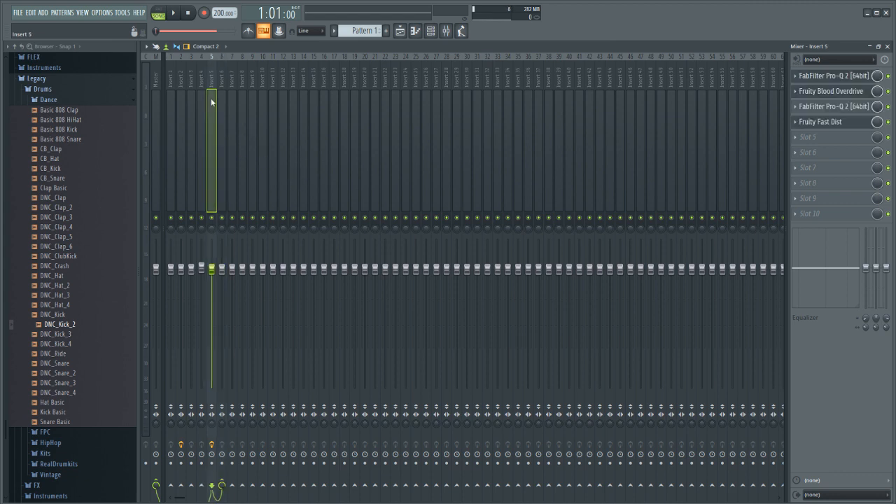
left_click(174, 12)
left_click(187, 12)
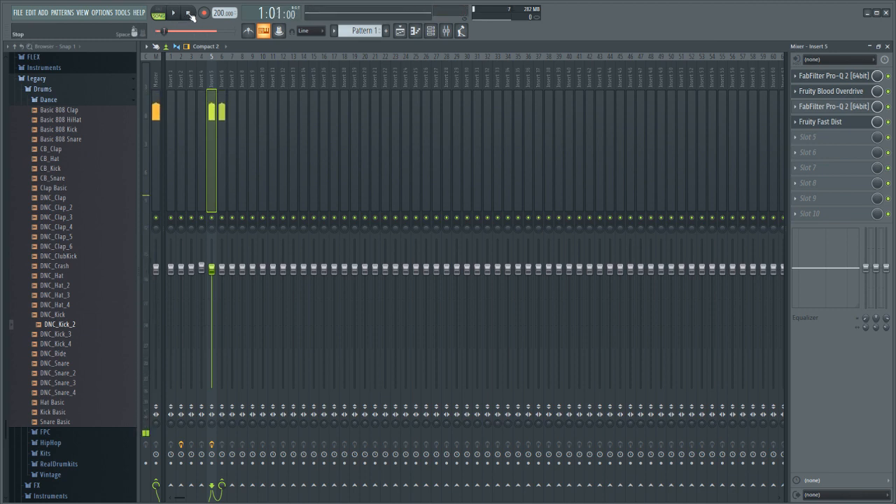
- Load Fruity parametric EQ 2 in Insert 6's first slot, set band 7 to low pass, and sweep its cutoff down and back up
left_click(224, 143)
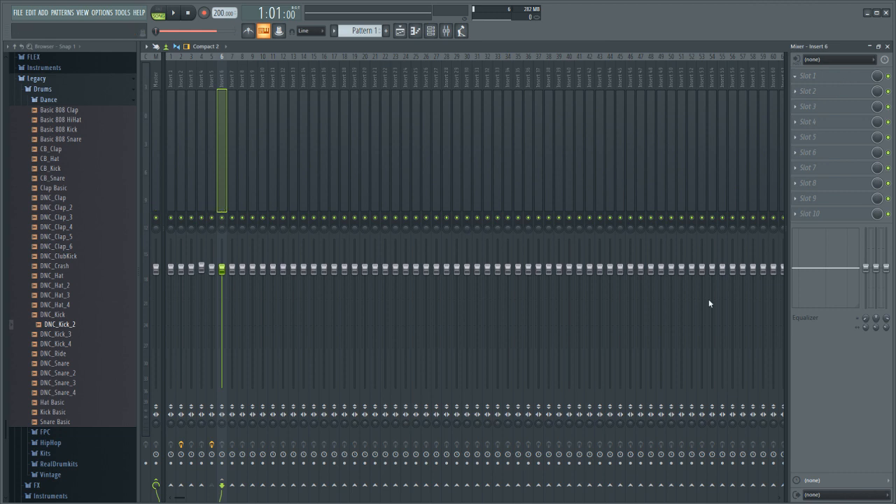
left_click(695, 464)
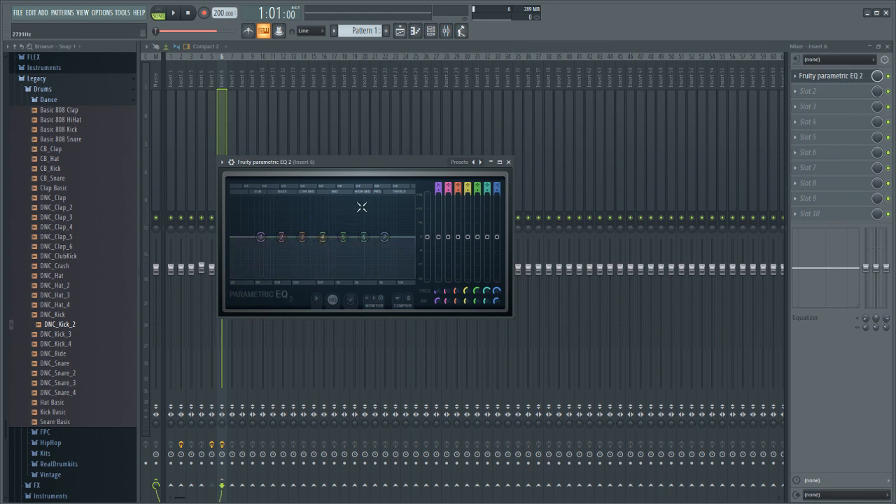
scroll(498, 186, "up", 6)
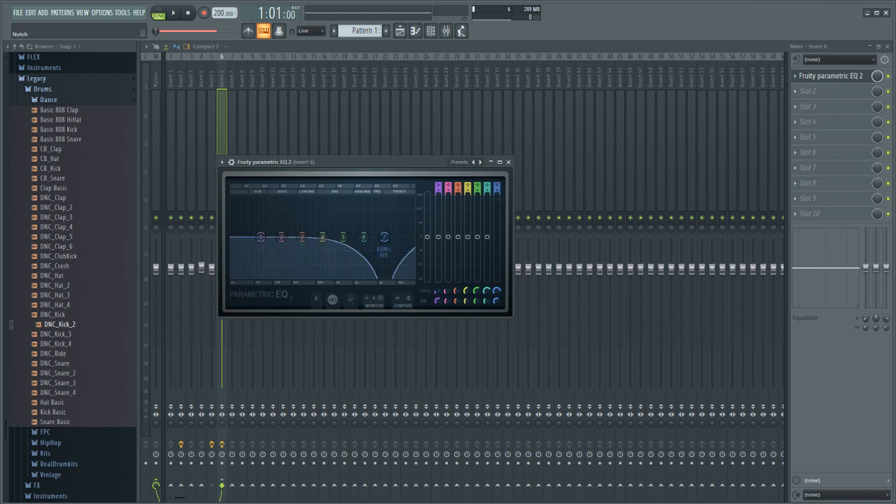
left_click_drag(385, 238, 265, 236)
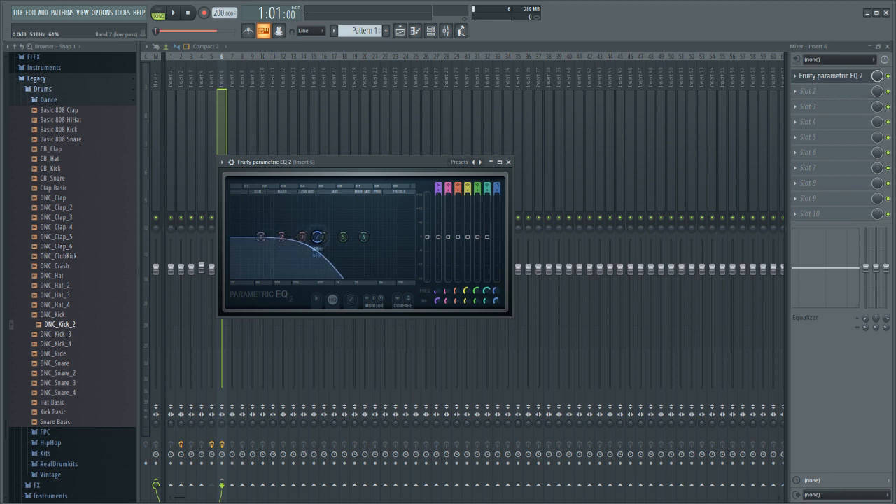
left_click_drag(262, 236, 381, 237)
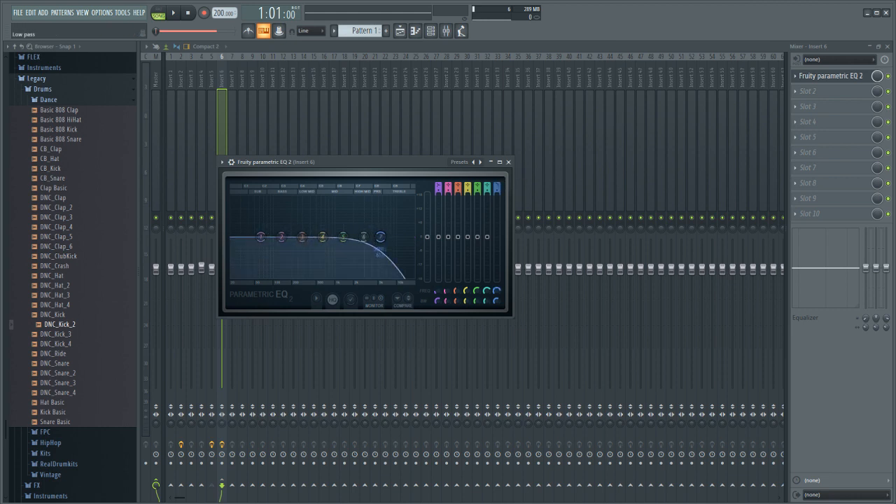
- Try band 6 as the low pass in place of band 7, sweeping its cutoff and setting its bandwidth to 55%
left_click_drag(497, 188, 497, 200)
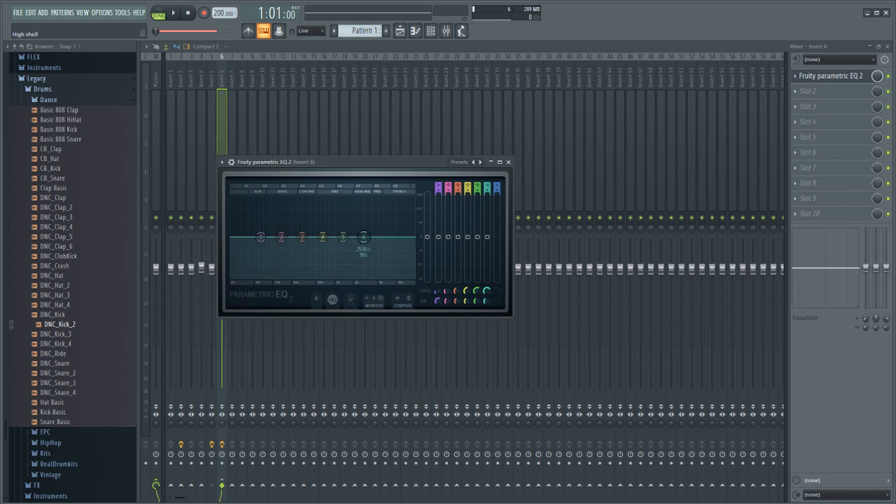
mouse_move(487, 188)
left_mouse_down()
mouse_move(487, 209)
mouse_move(487, 200)
left_mouse_up()
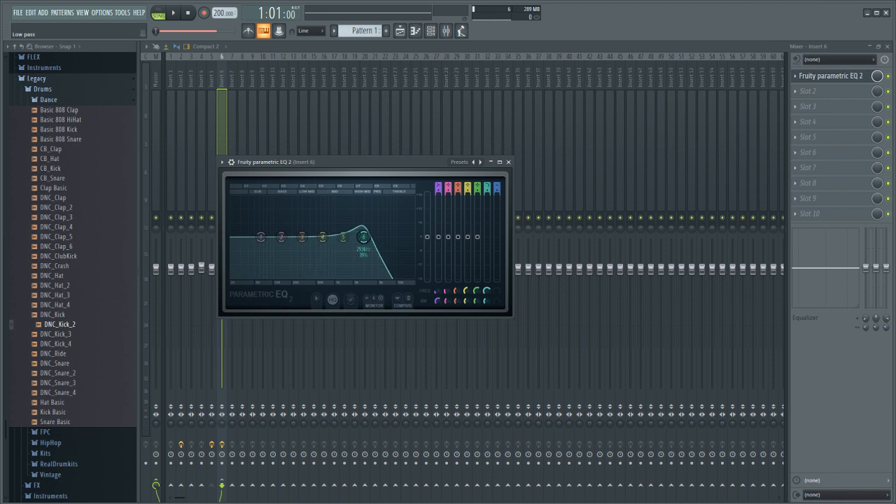
left_click_drag(370, 239, 324, 236)
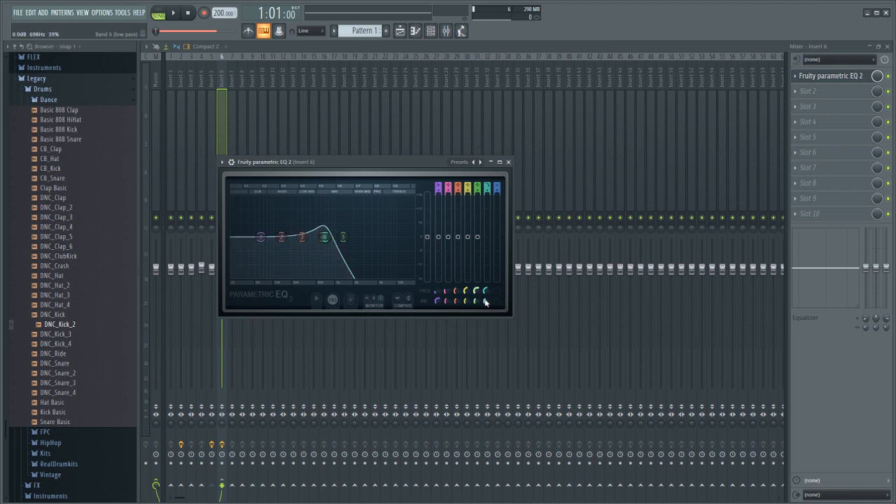
left_click_drag(490, 305, 504, 308)
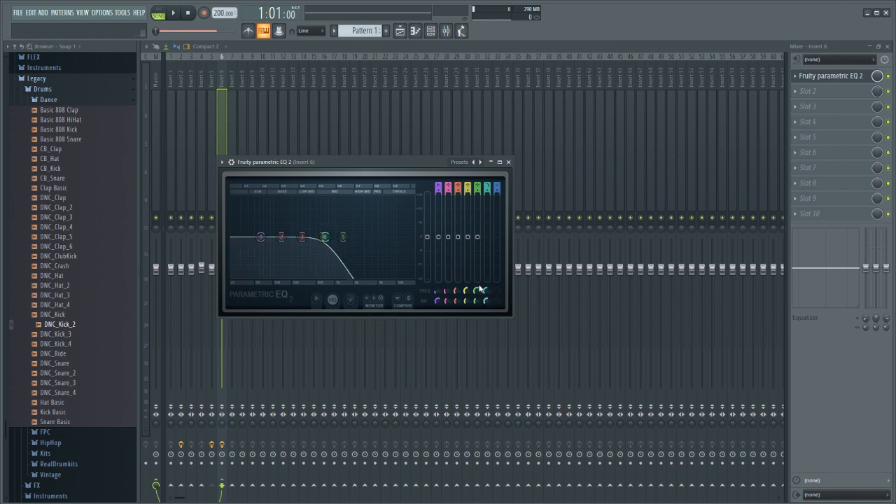
left_click_drag(324, 237, 363, 237)
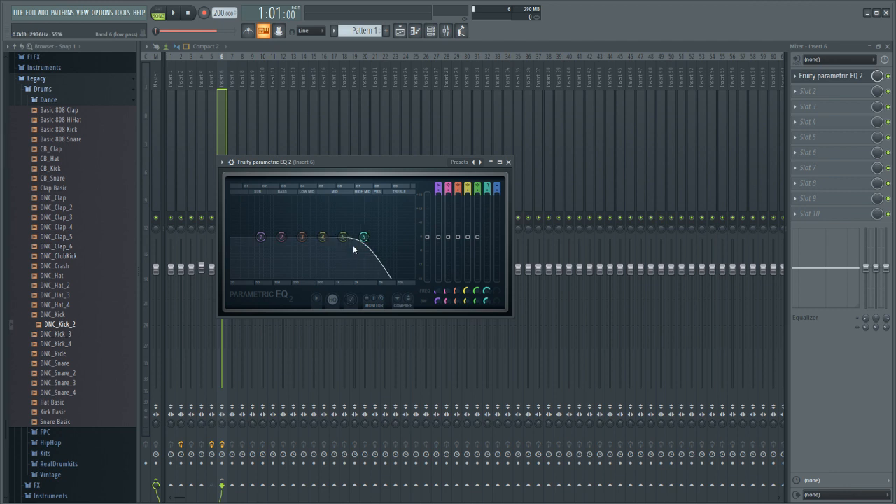
- Disable band 6, restore band 7's low pass, and move its cutoff down to just above band 1
left_click_drag(487, 188, 497, 202)
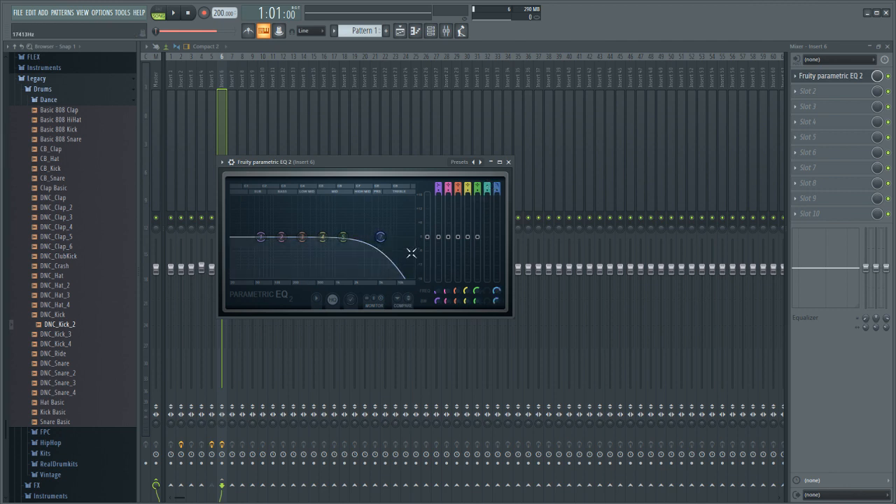
left_click_drag(380, 237, 265, 237)
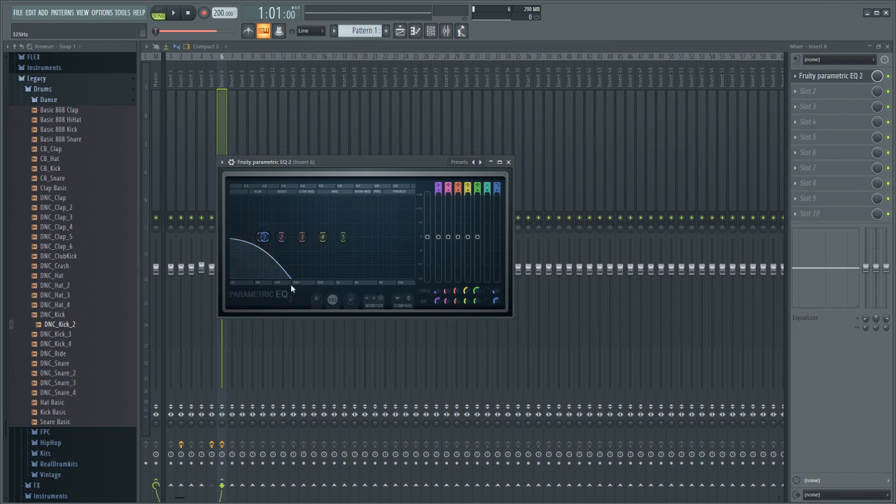
- Add a Fruity Compressor in the Master track's second slot, after the Fruity soft clipper, and close its window
left_click(154, 109)
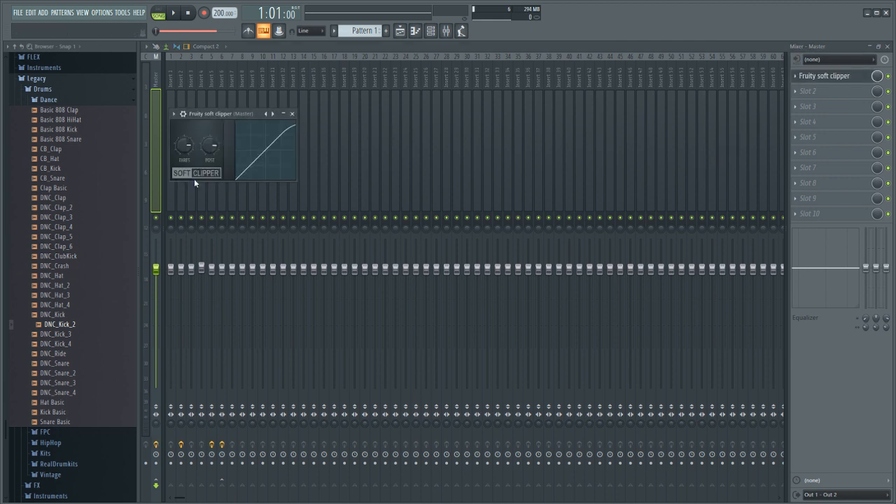
left_click(814, 93)
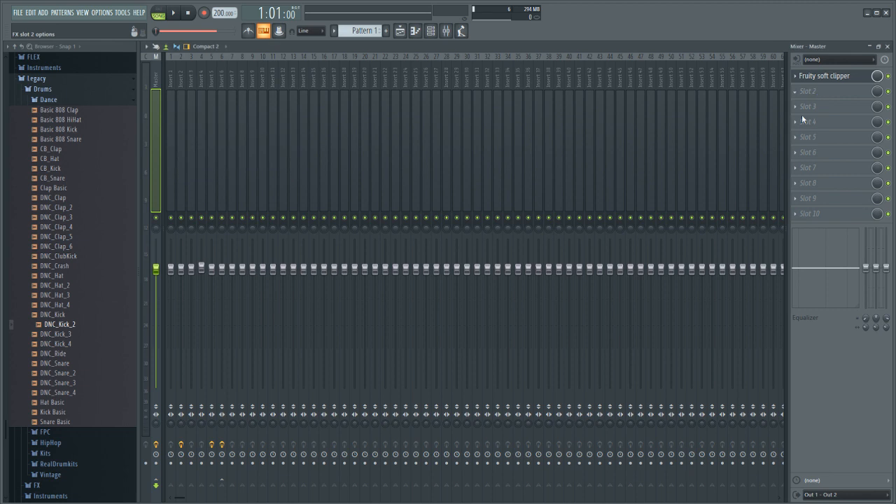
left_click(694, 215)
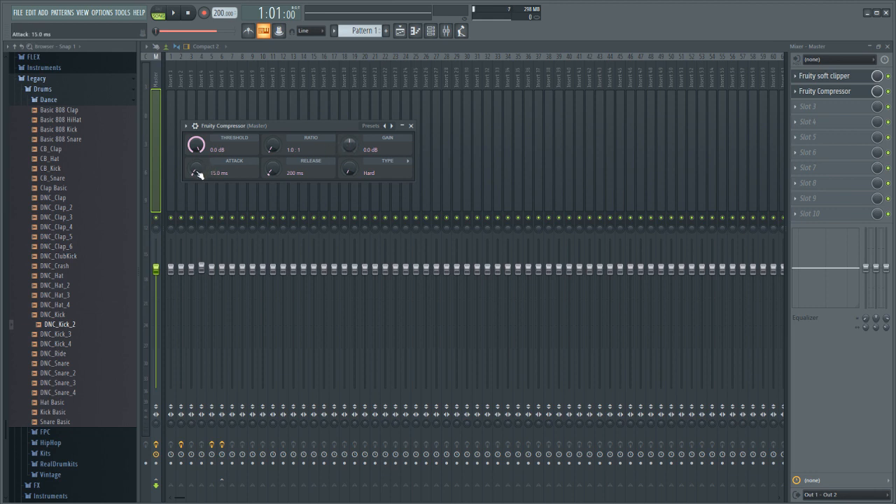
left_click_drag(199, 174, 289, 224)
left_click(412, 127)
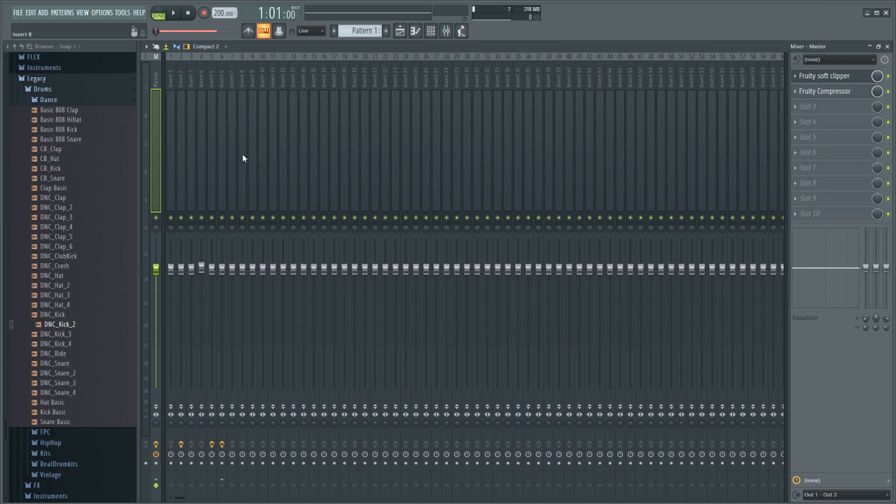
- Boost the main level of Insert 6's Fruity parametric EQ 2, audition the kick, and trim the boost by ear
left_click(223, 150)
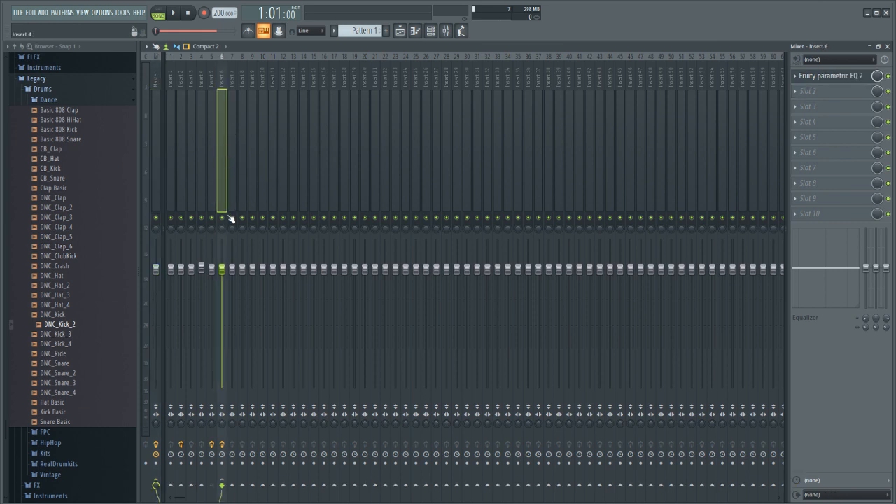
left_click(830, 76)
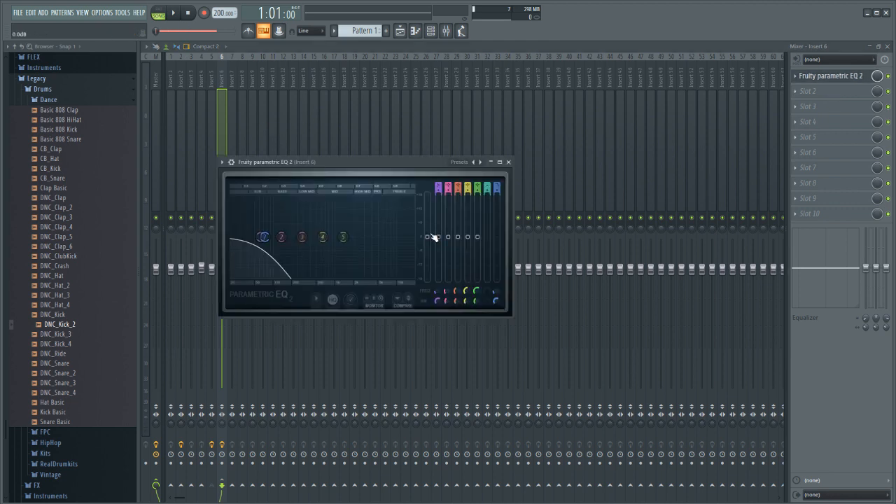
left_click_drag(431, 236, 427, 209)
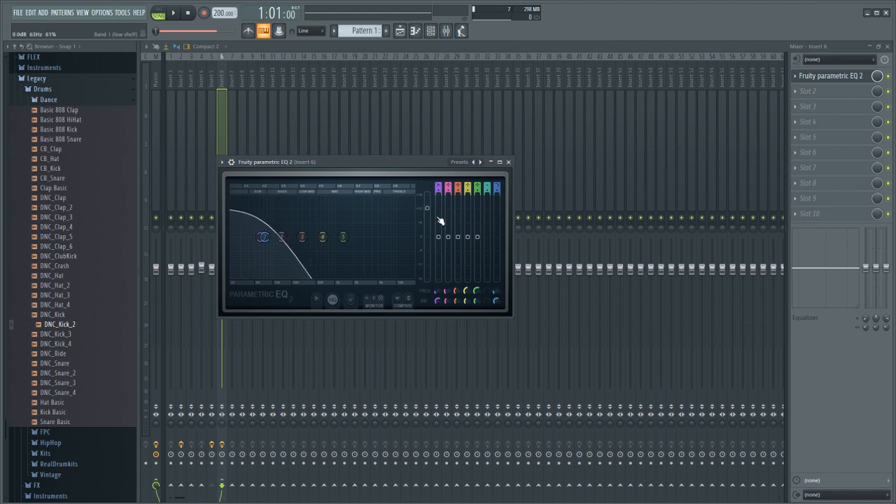
left_click(179, 13)
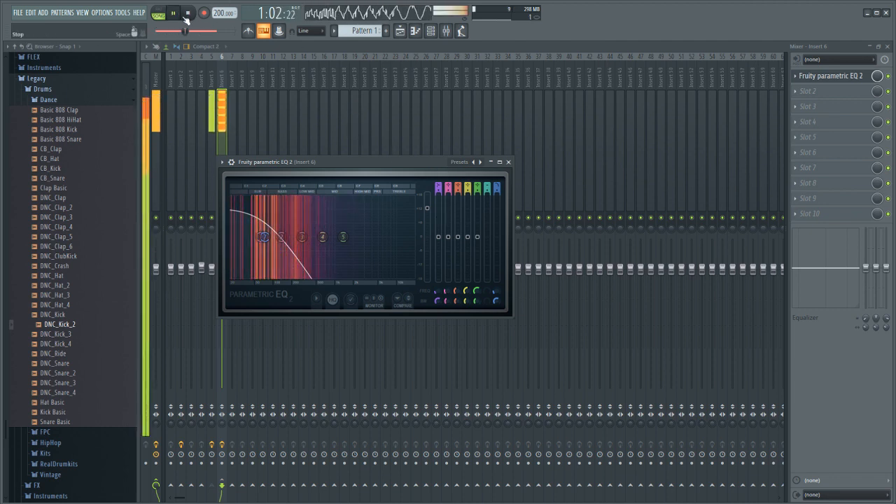
left_click(187, 13)
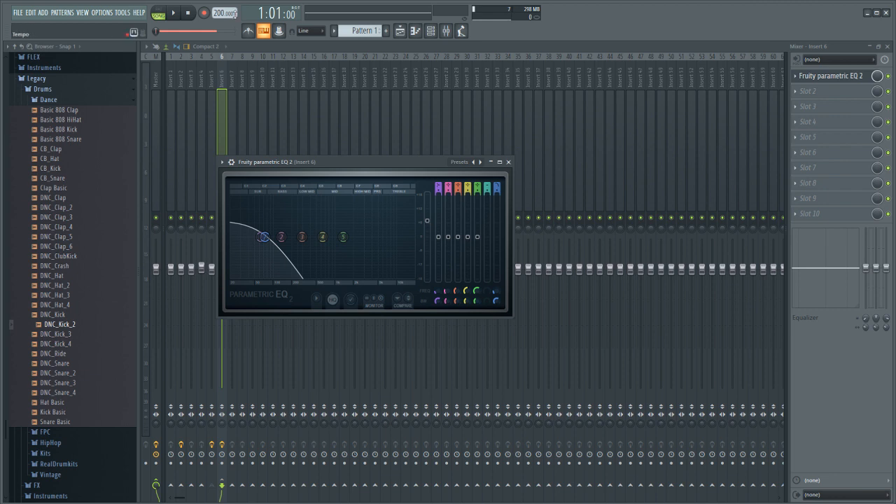
key("space")
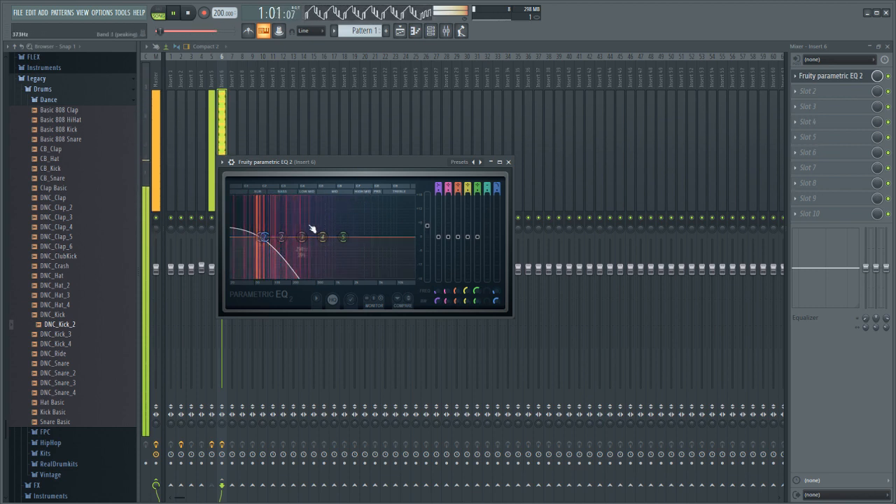
- Try boosting band 3 near the low-pass cutoff in Insert 6's parametric EQ, undo the boost, and stop playback
left_click_drag(303, 237, 263, 213)
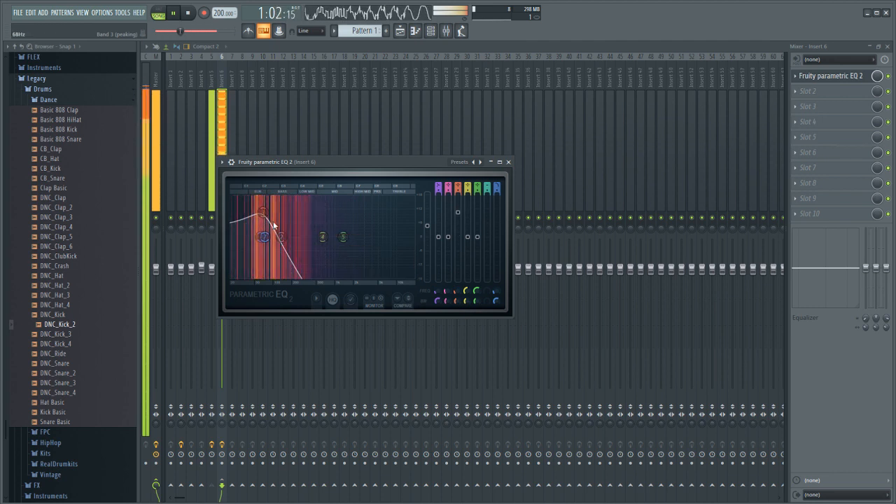
key("ctrl+z")
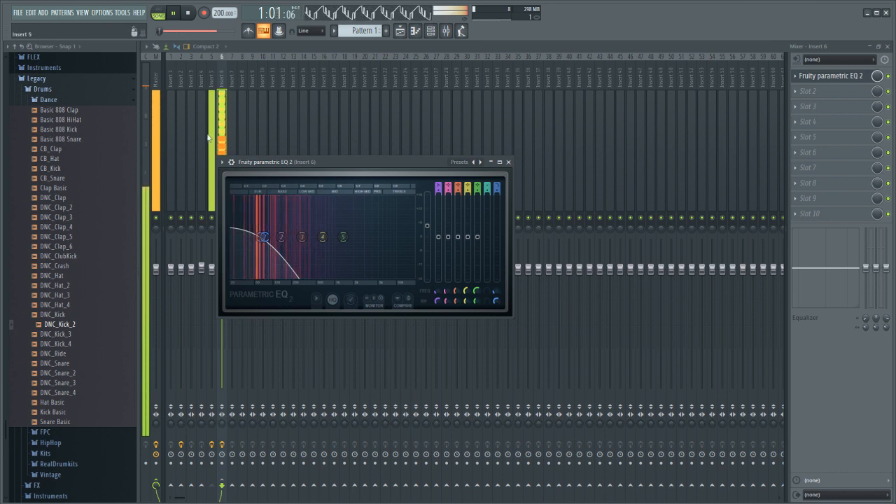
key("space")
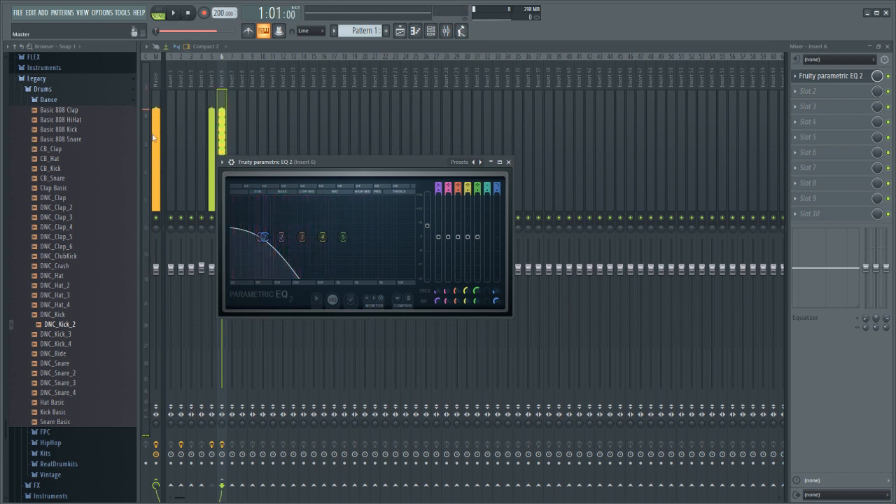
- Raise the gain of the Master track's Fruity Compressor to 5.5 dB while the kick plays
left_click(155, 126)
double_click(841, 91)
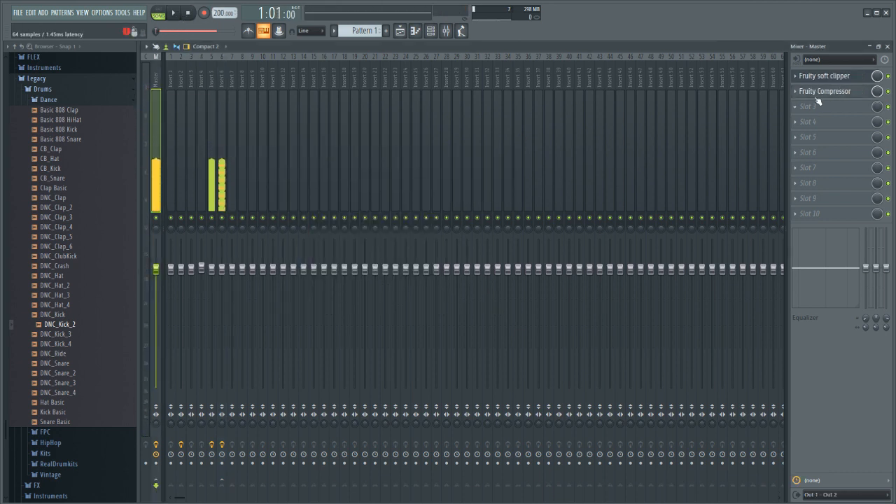
left_click(826, 91)
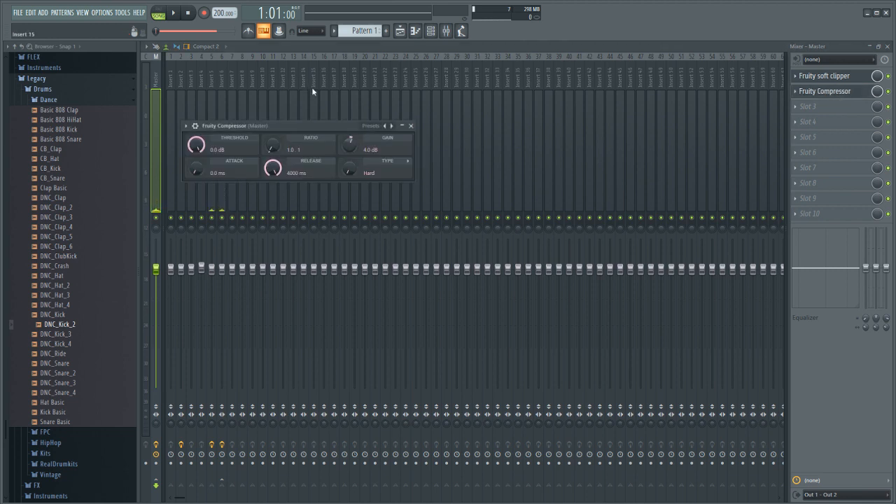
left_click(174, 13)
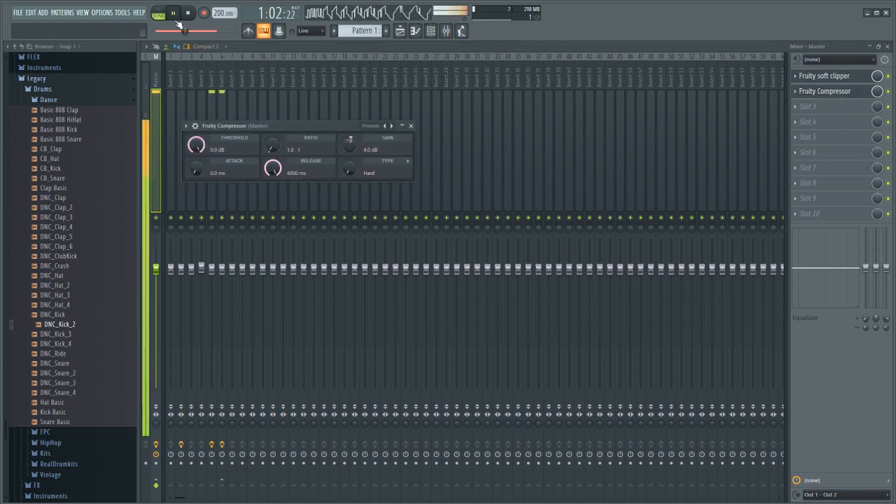
mouse_move(352, 140)
left_mouse_down()
mouse_move(352, 130)
mouse_move(352, 138)
left_mouse_up()
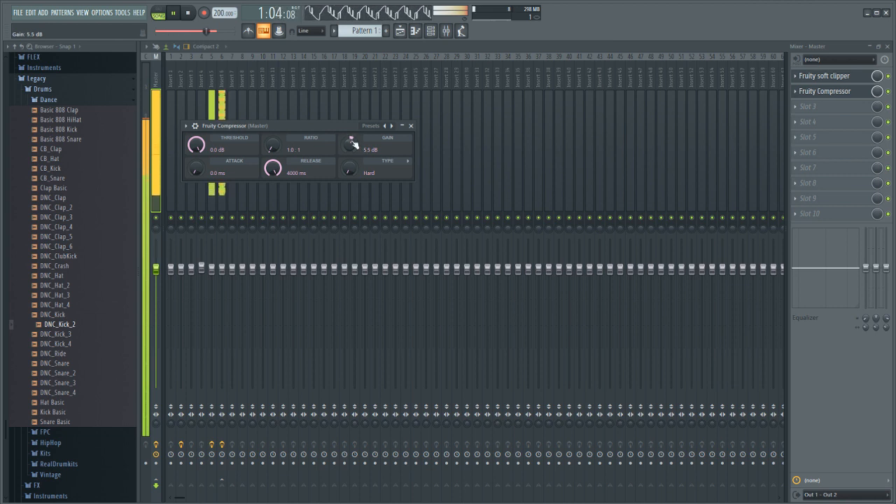
- Extend the playlist's loop selection to run from 1:01:00 to 1:14:00 and audition the kick
left_click(399, 31)
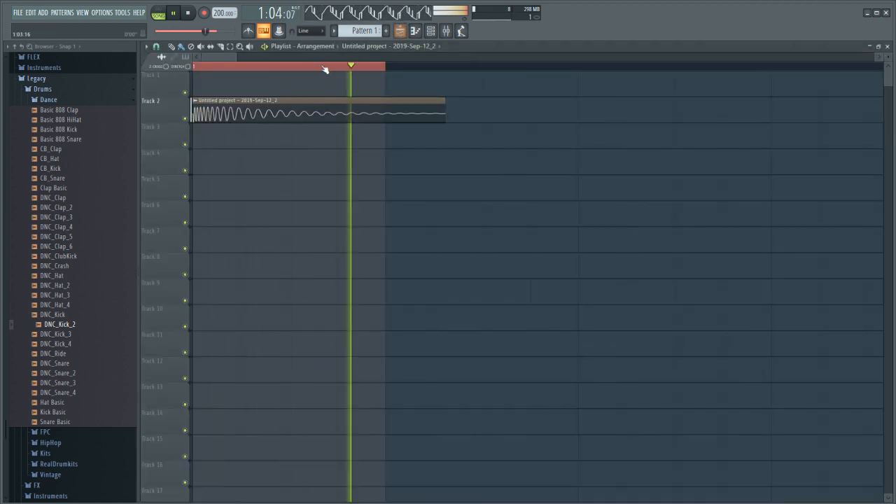
left_click(188, 13)
left_click_drag(225, 67, 361, 66)
scroll(252, 68, "down", 4)
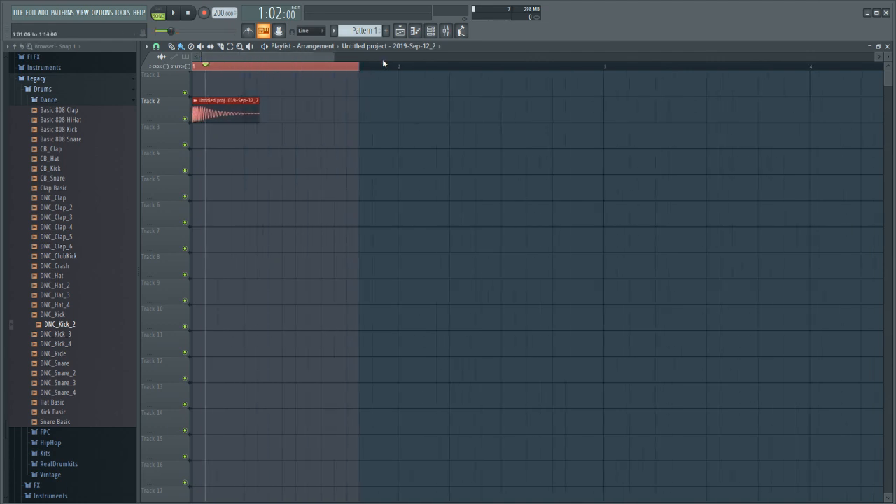
left_click(188, 13)
left_click(175, 13)
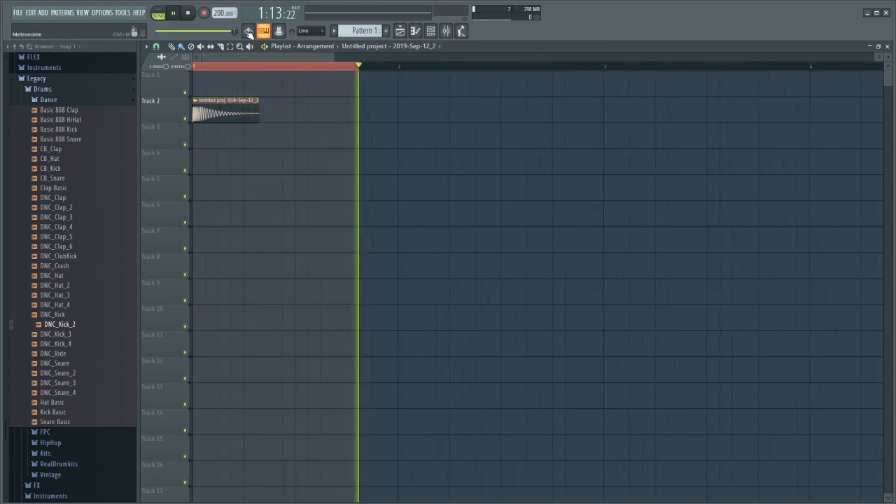
left_click(188, 13)
- Load Edison in the Master track's third slot, after the compressor, and record one pass of the kick
left_click(446, 31)
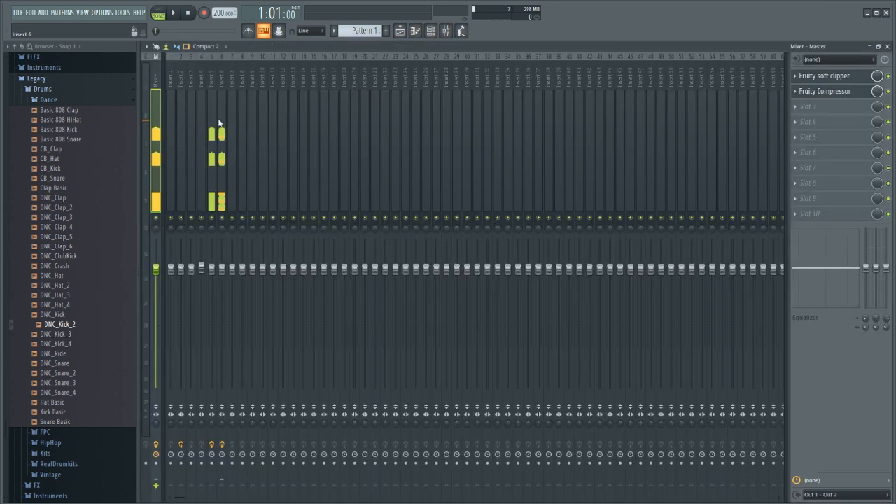
left_click(742, 143)
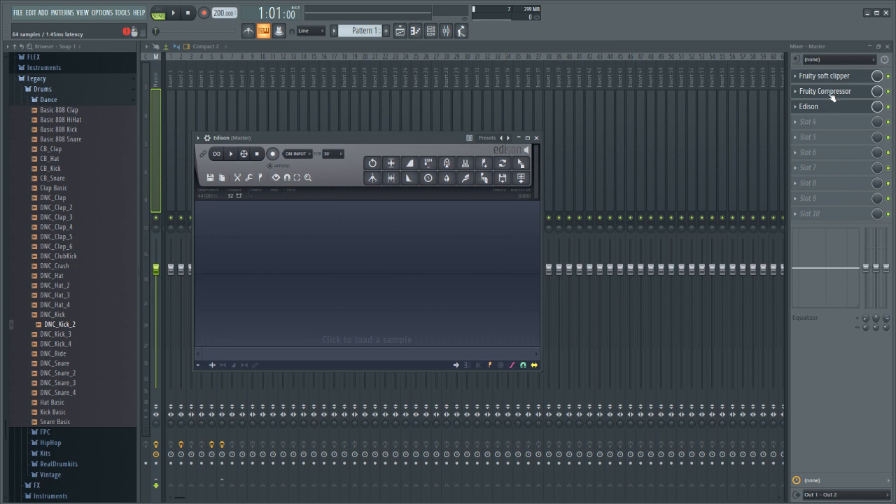
left_click(273, 154)
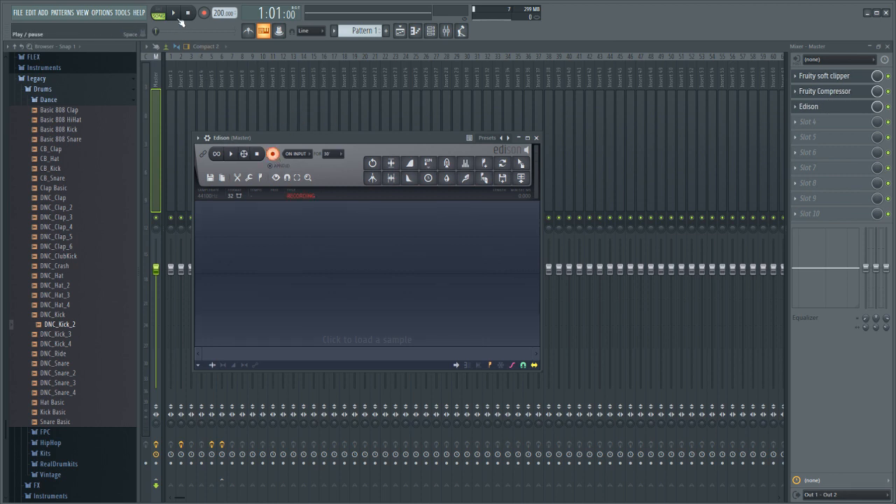
left_click(176, 16)
left_click(176, 16)
left_click(273, 154)
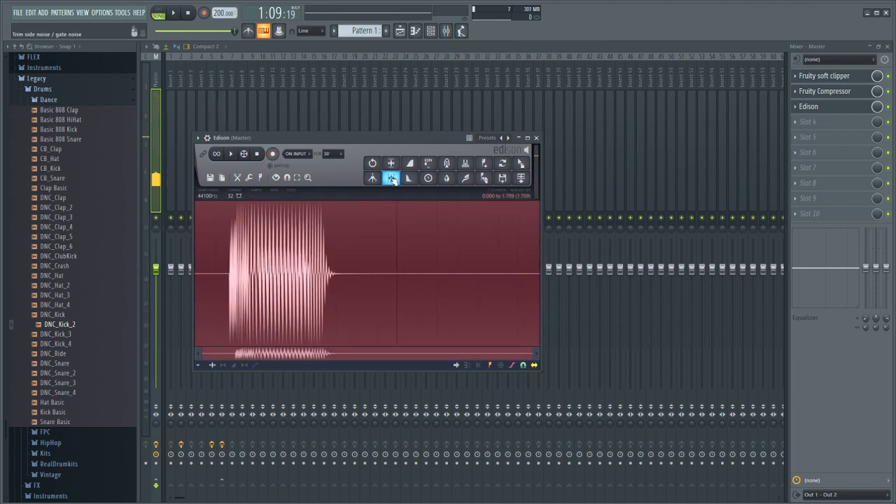
- Trim the recording's side noise and place it at the start of Track 3, replacing the old clip on Track 2
left_click(391, 180)
left_click_drag(522, 163, 201, 127)
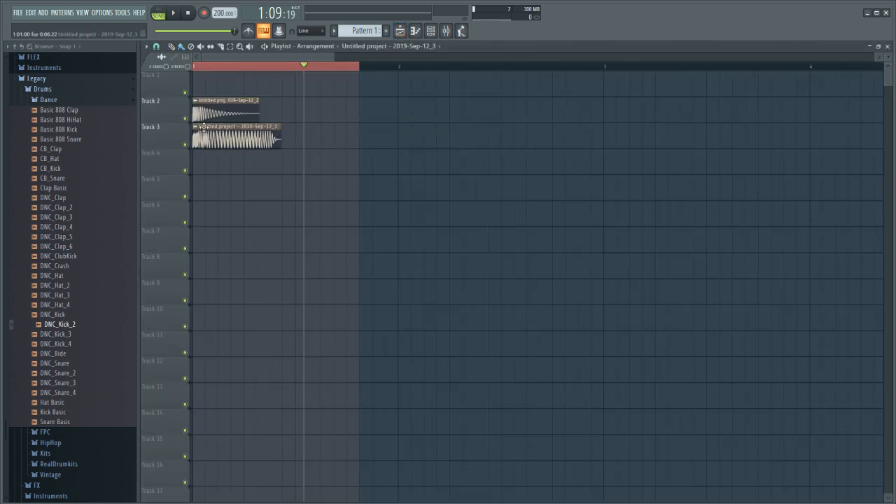
right_click(239, 115)
- Shorten the recorded kick clip on Track 3 to one beat (0:04:00) and clear the playlist's loop selection
left_click_drag(294, 58, 293, 105)
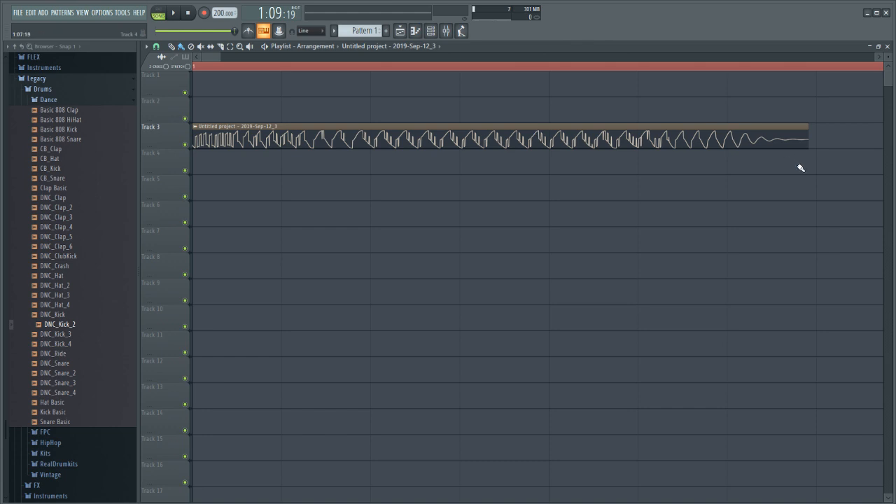
left_click_drag(802, 140, 547, 140)
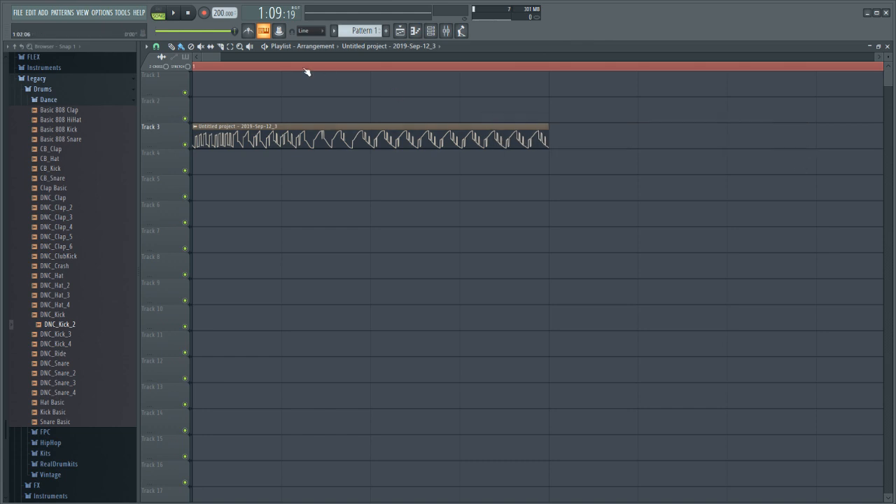
scroll(231, 58, "down", 3)
left_click_drag(459, 70, 182, 81)
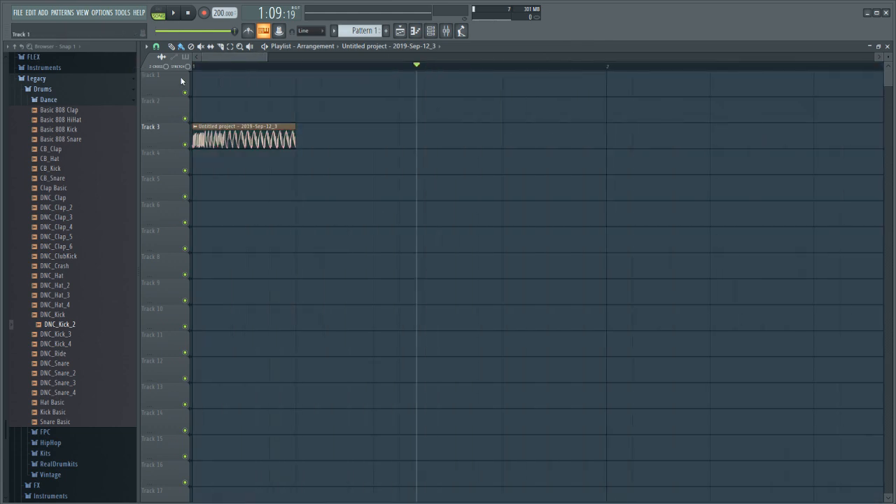
scroll(232, 66, "up", 1)
scroll(255, 106, "down", 2)
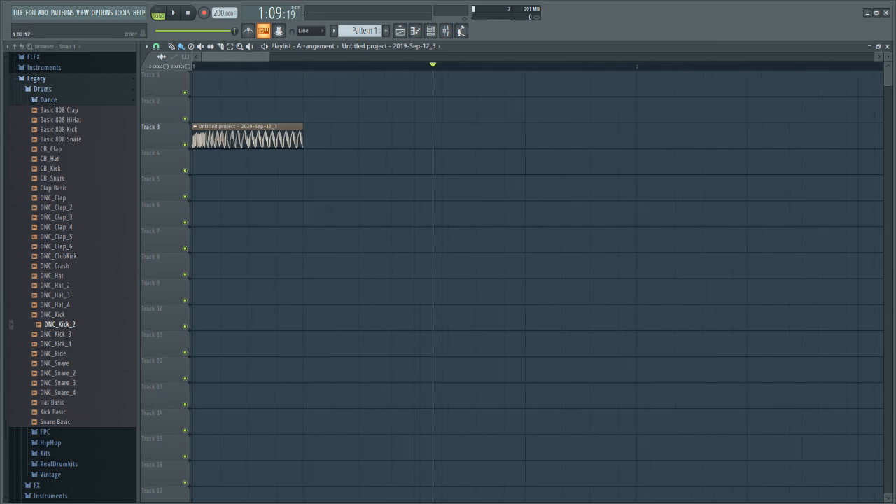
- Move the one-beat kick clip to the start of Track 1 and return the playhead to 1:01:00
left_click_drag(254, 124, 232, 84)
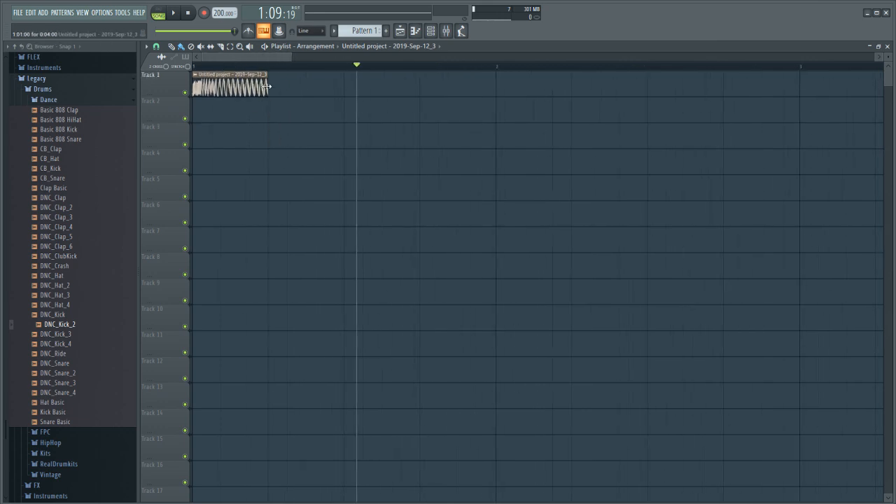
scroll(268, 87, "up", 1)
scroll(269, 89, "down", 2)
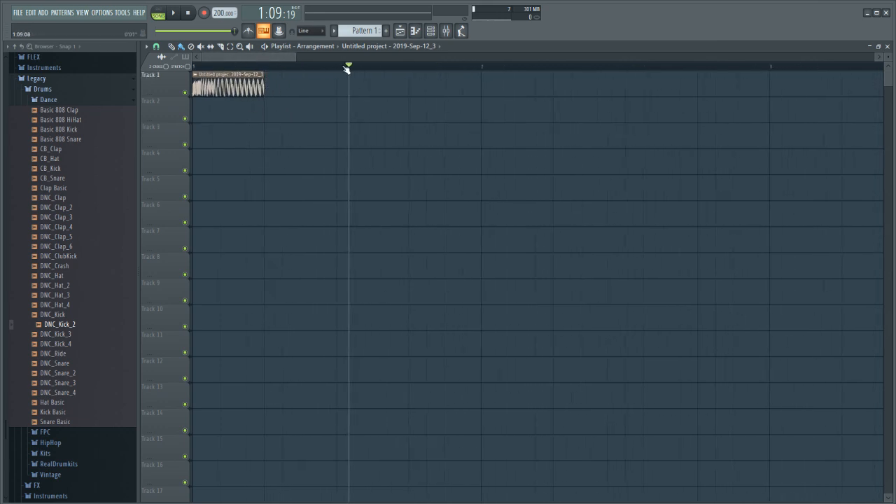
left_click_drag(347, 67, 191, 69)
scroll(245, 76, "up", 2)
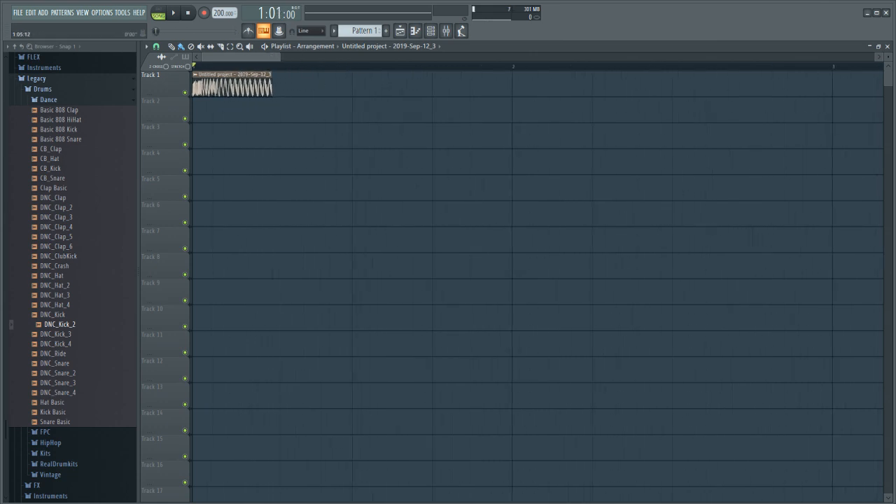
scroll(264, 74, "up", 1)
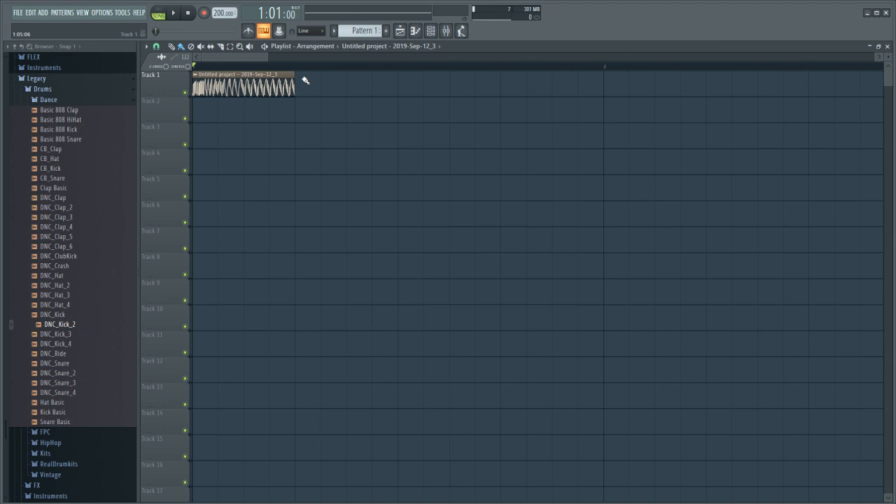
- Fill bars 1 and 2 of Track 1 with one-beat kicks, using two half-beat kicks on bar 1's fourth beat
mouse_move(300, 83)
left_mouse_down()
mouse_move(424, 77)
mouse_move(418, 101)
left_mouse_up()
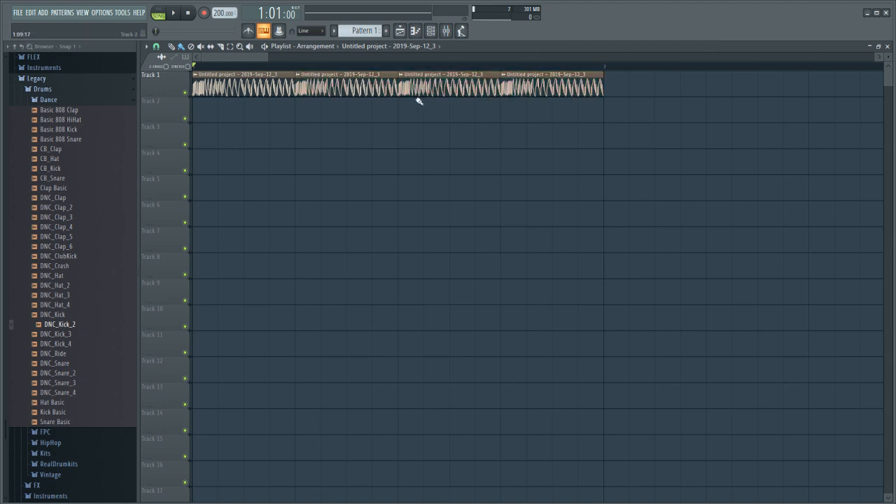
mouse_move(217, 57)
left_mouse_down()
mouse_move(231, 63)
mouse_move(226, 75)
mouse_move(243, 58)
mouse_move(324, 58)
left_mouse_up()
left_click(236, 84)
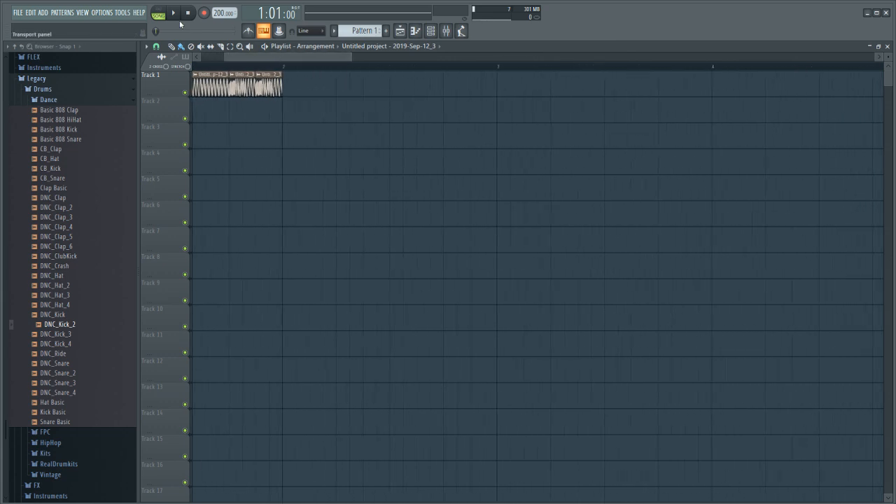
mouse_move(287, 87)
left_mouse_down()
mouse_move(378, 94)
mouse_move(427, 118)
left_mouse_up()
left_click(448, 84)
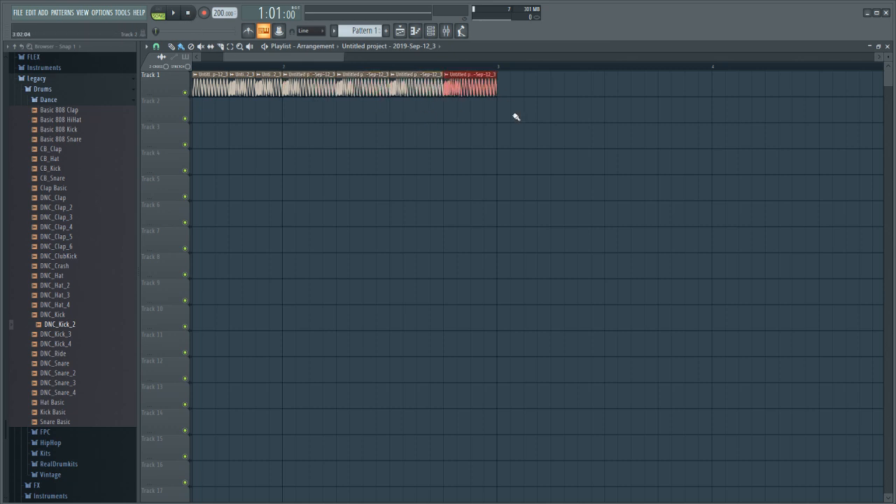
- Fill bar 3 with one half-beat, two quarter-beat, two half-beat and two full-beat kick clips in sequence
left_click(524, 86)
mouse_move(550, 90)
left_mouse_down()
mouse_move(523, 89)
mouse_move(552, 86)
mouse_move(542, 85)
left_mouse_up()
left_click(527, 84)
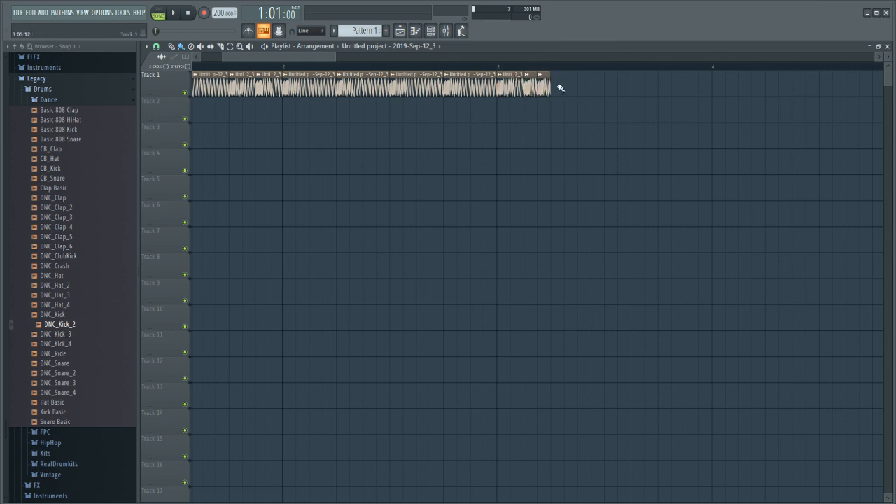
left_click(561, 88)
left_click(587, 89)
mouse_move(618, 87)
left_mouse_down()
mouse_move(607, 87)
mouse_move(658, 85)
left_mouse_up()
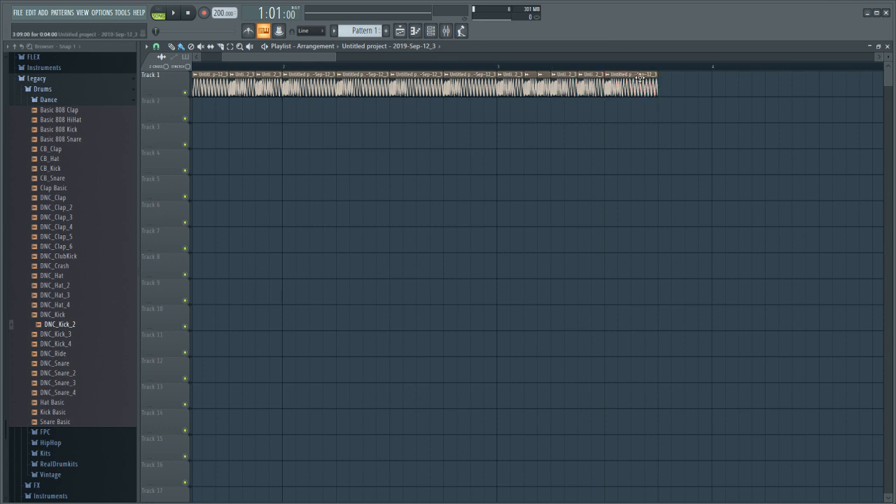
left_click(659, 86)
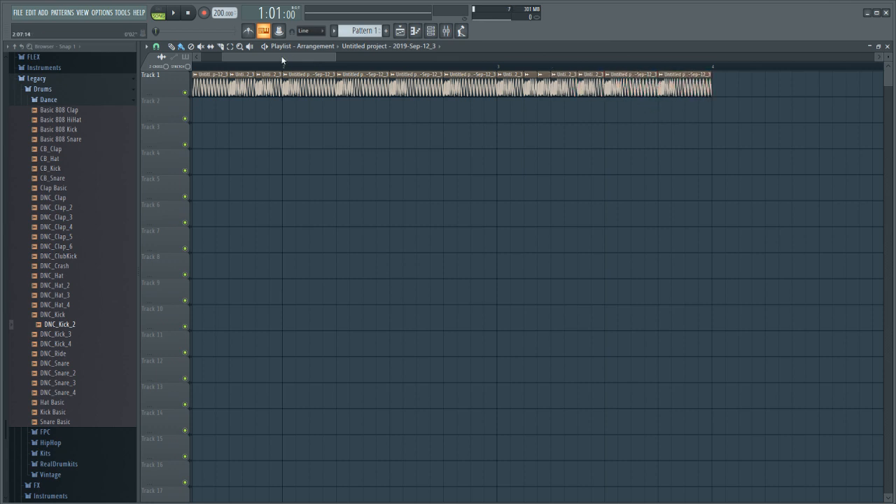
- Open the channel settings of the last kick clip in bar 3 and adjust its time-stretching pitch
scroll(264, 91, "down", 1)
scroll(616, 119, "up", 3)
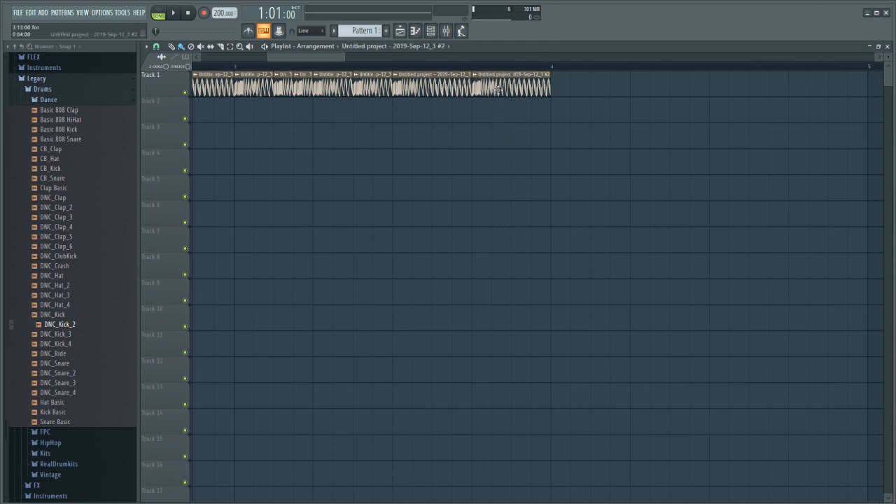
double_click(498, 86)
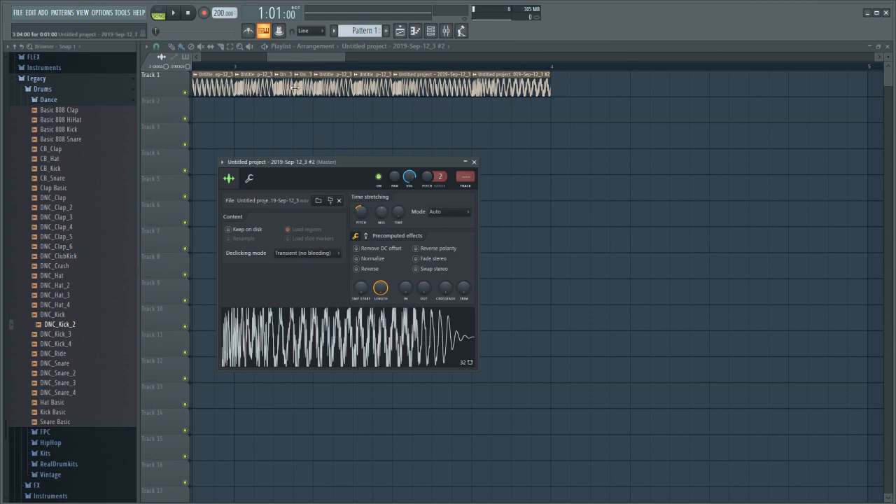
- Shift all Track 1 clips from bar 1's fourth beat onward one bar later and clear the selection
left_click_drag(293, 55, 189, 31)
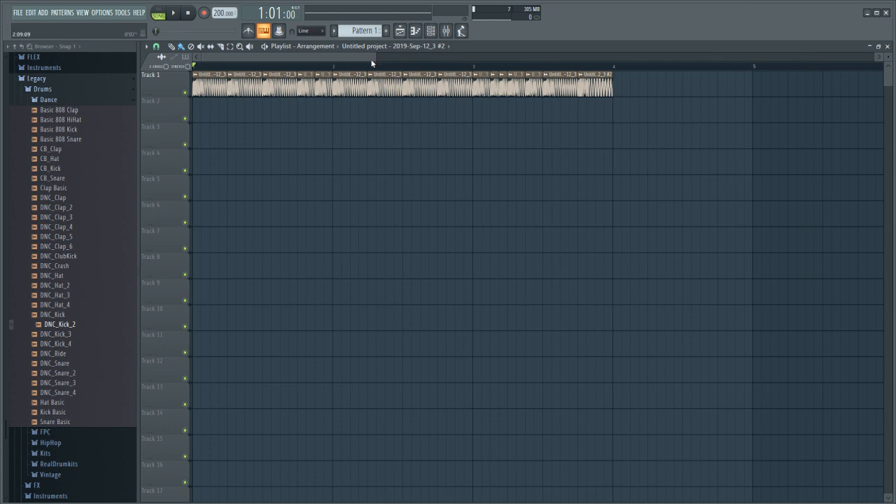
left_click_drag(243, 59, 219, 47)
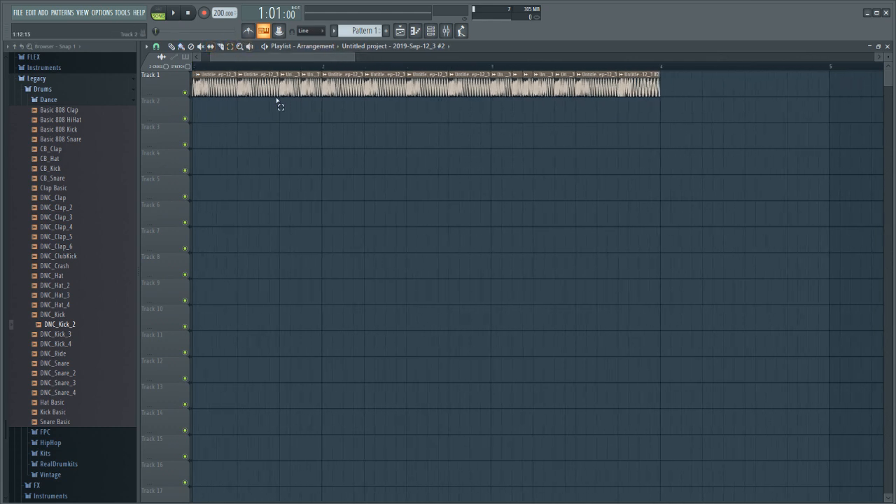
left_click_drag(278, 121, 789, 76)
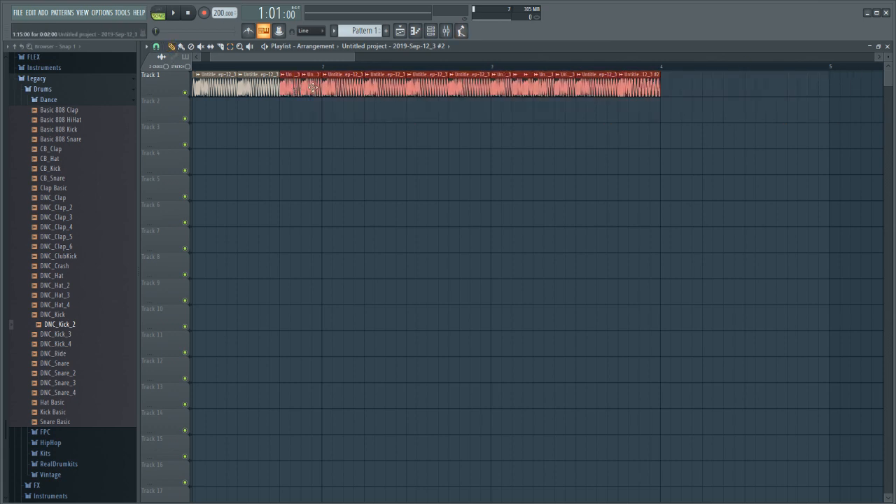
left_click_drag(312, 88, 482, 87)
left_click(467, 140)
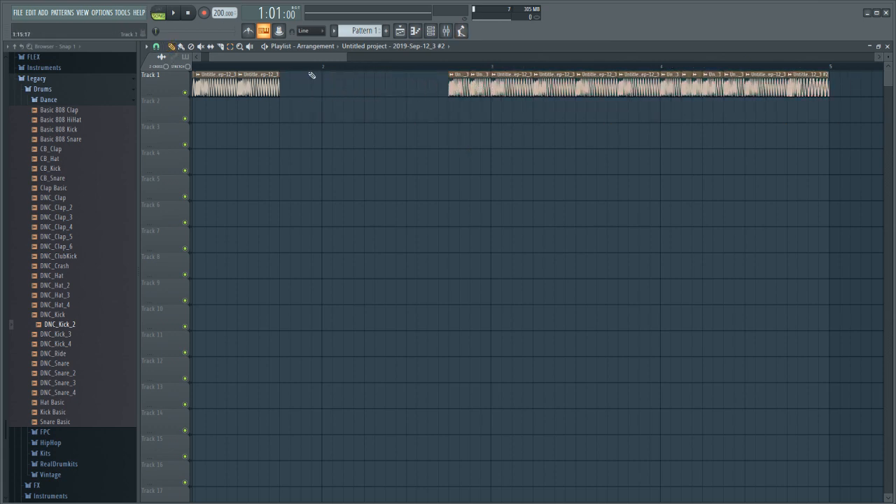
- Fill Track 1 from bar 1's fourth beat through bar 2's third with a three-quarter-beat, a quarter-beat and three one-beat kicks
left_click_drag(293, 89, 284, 88)
scroll(305, 60, "up", 2)
left_click_drag(352, 83, 418, 86)
left_click(344, 85)
left_click(363, 88)
left_click(422, 87)
left_click(482, 86)
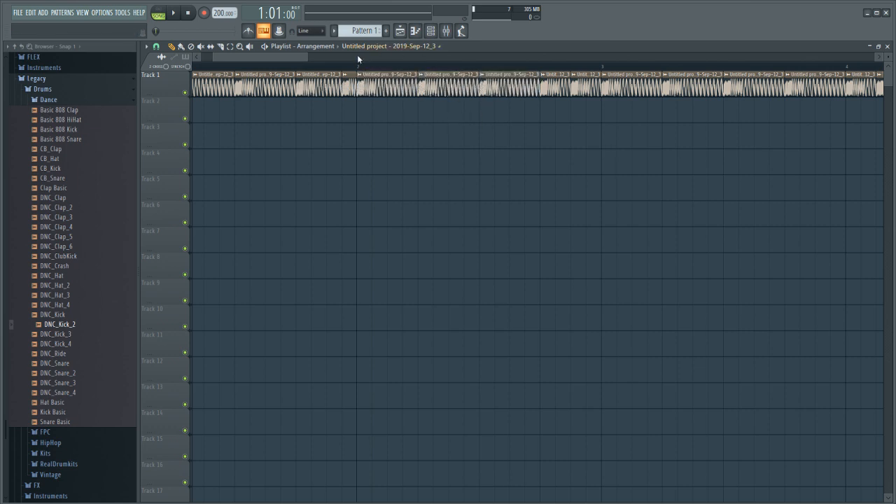
- Play the kick pattern from the start of bar 1 and stop playback
left_click_drag(215, 57, 200, 56)
left_click(173, 14)
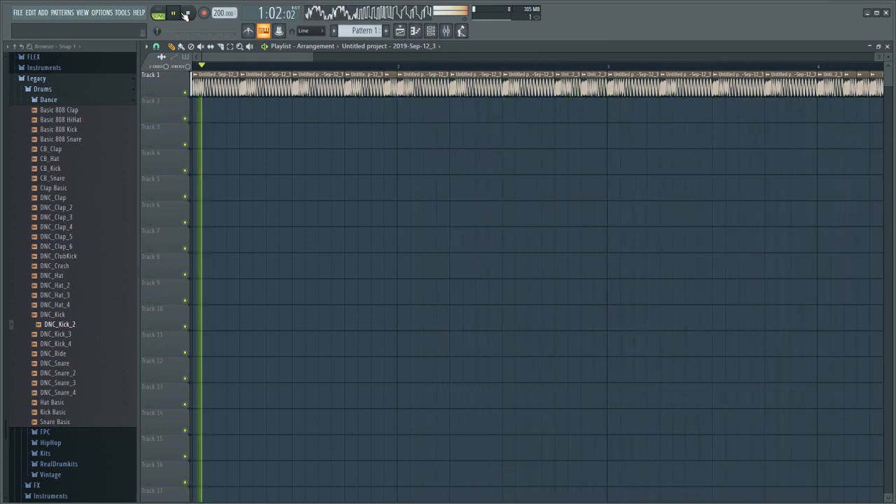
left_click(189, 14)
- Replace the last half-beat kick of bar 2 with the pitched #2 kick clip at the same half-beat length
scroll(401, 89, "down", 3)
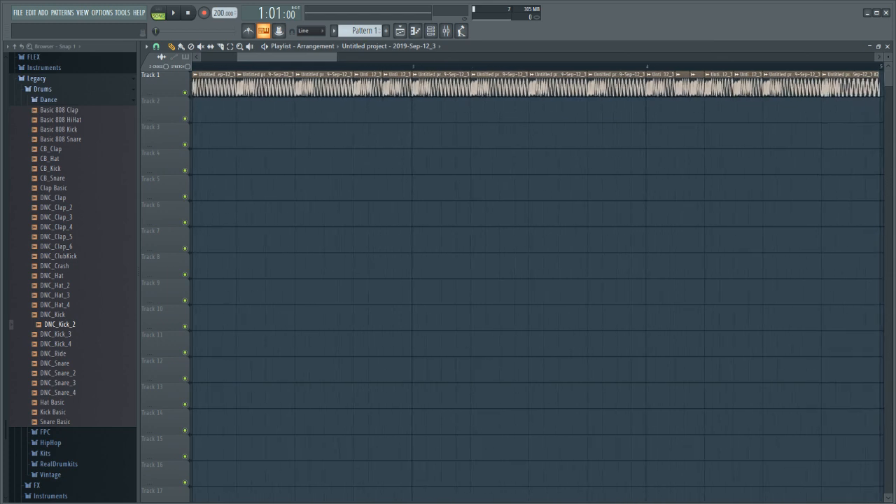
right_click(401, 89)
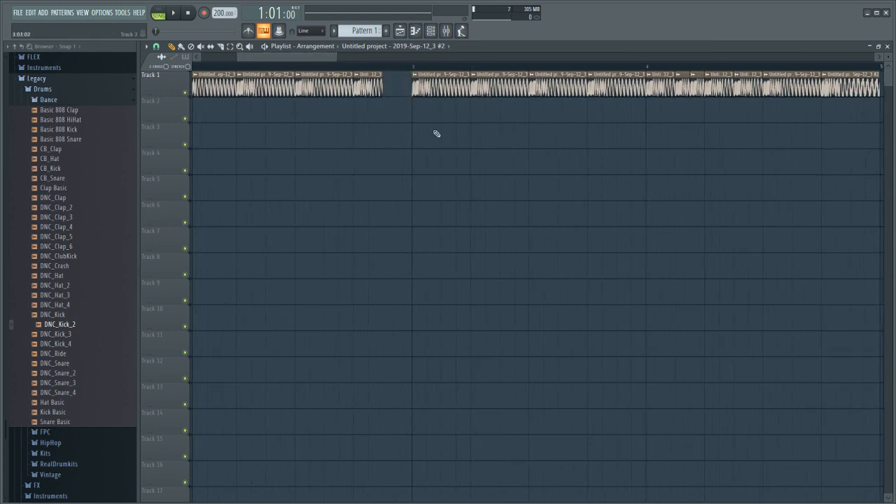
left_click(419, 115)
left_click_drag(440, 114, 396, 86)
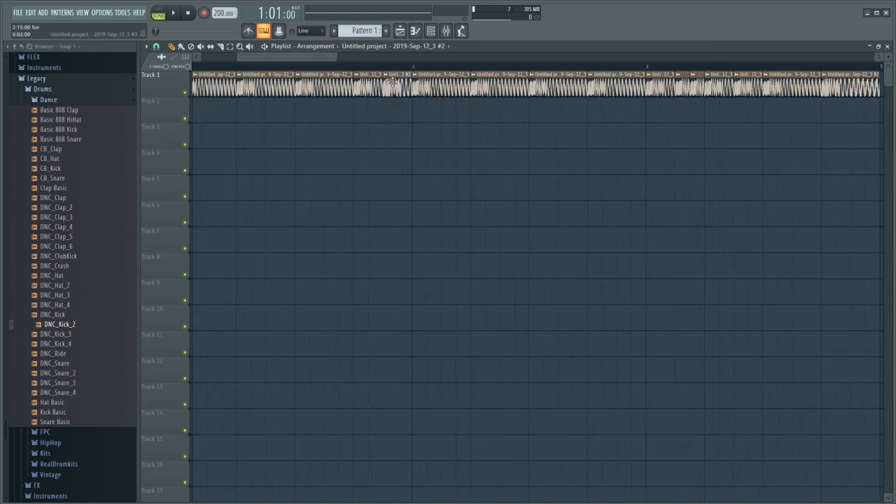
- Play the arrangement from bar 2 through the end of the pattern and stop playback
scroll(360, 59, "down", 2)
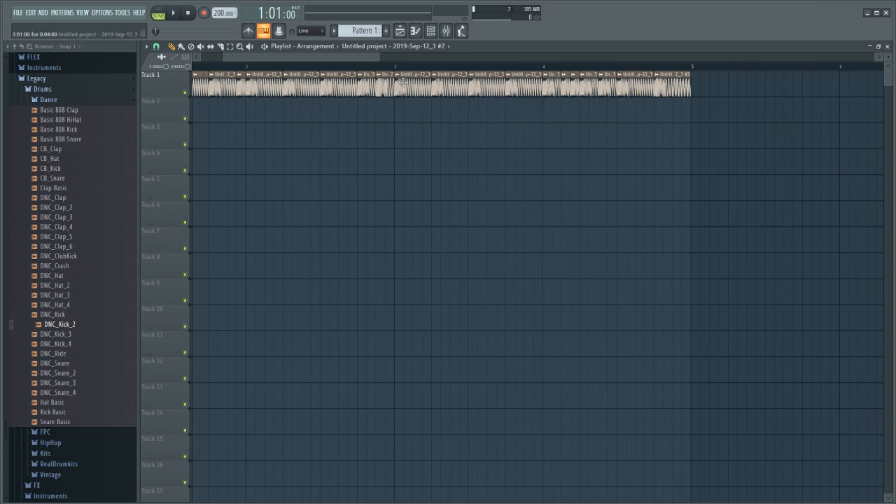
left_click(256, 65)
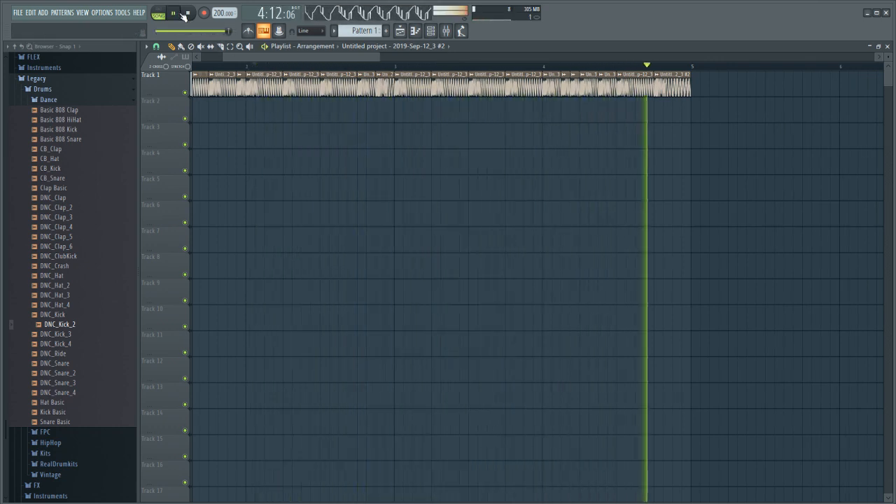
left_click(188, 16)
- Place DNC_Clap_3 on Track 5 at bar 1's second beat and add a fade-out to the sample
mouse_move(273, 56)
left_mouse_down()
mouse_move(294, 56)
mouse_move(217, 56)
left_mouse_up()
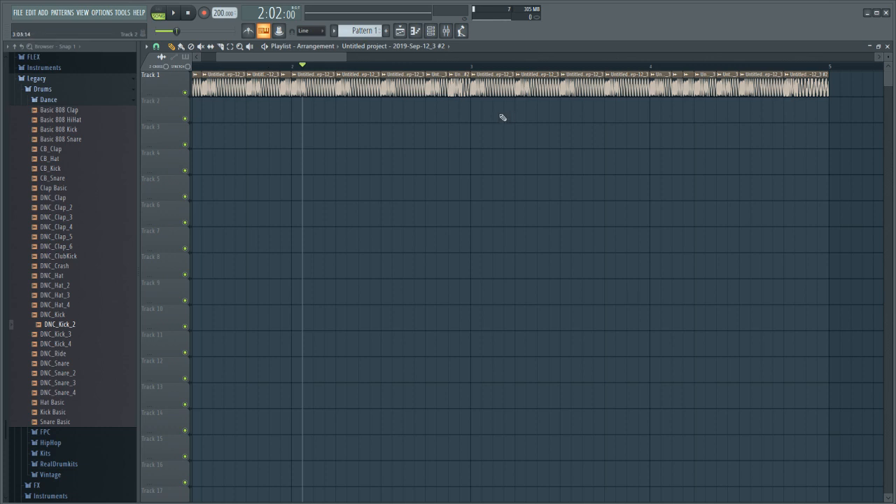
left_click_drag(307, 60, 312, 56)
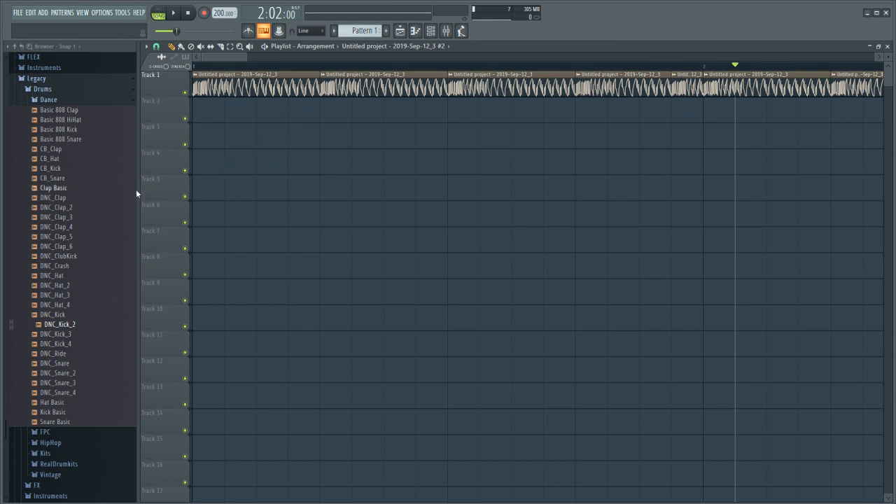
scroll(116, 203, "down", 5)
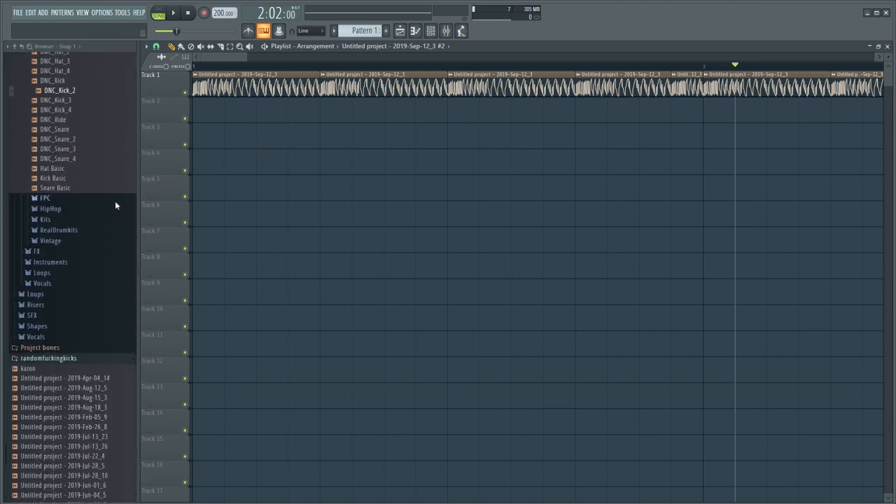
scroll(116, 206, "up", 3)
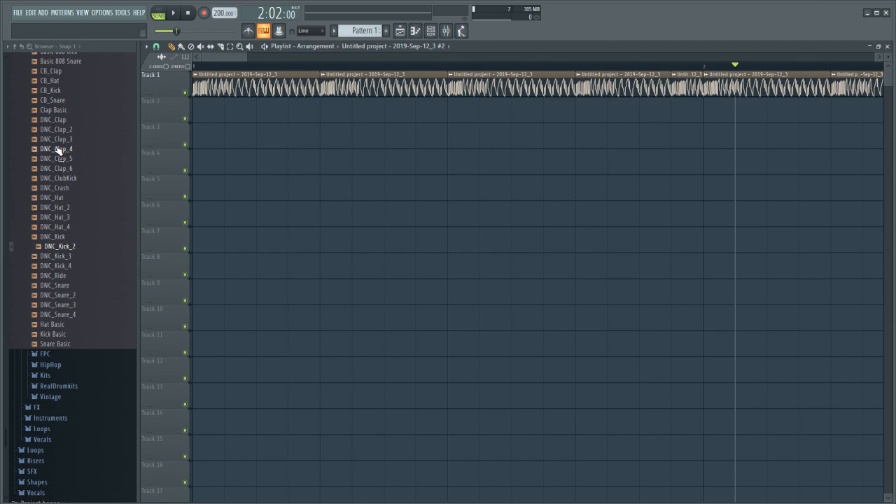
scroll(58, 149, "up", 2)
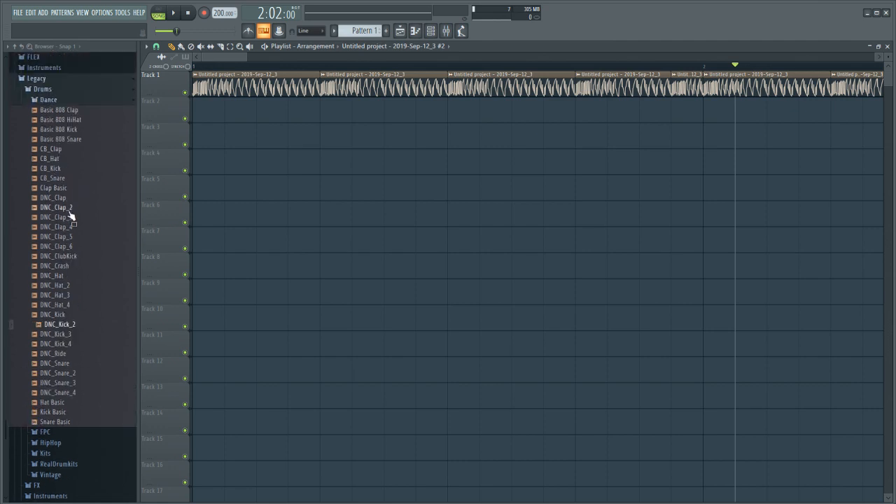
left_click_drag(70, 216, 329, 189)
double_click(329, 189)
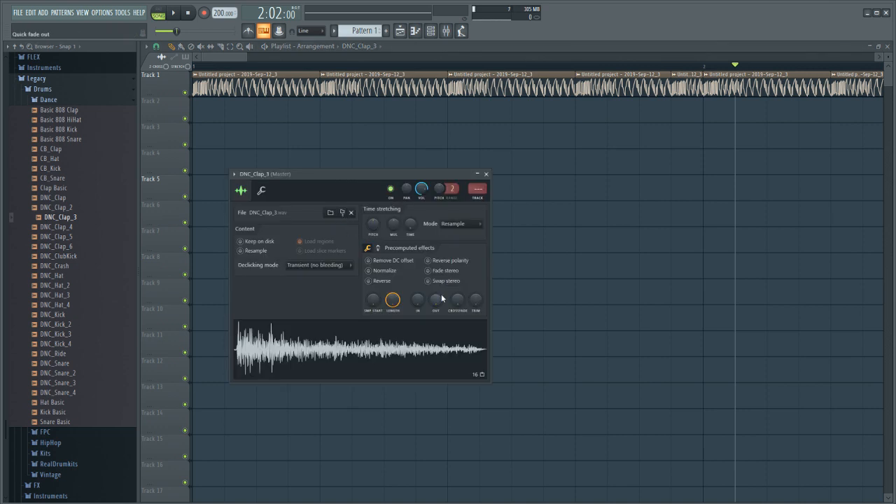
mouse_move(441, 298)
left_mouse_down()
mouse_move(434, 329)
mouse_move(434, 308)
left_mouse_up()
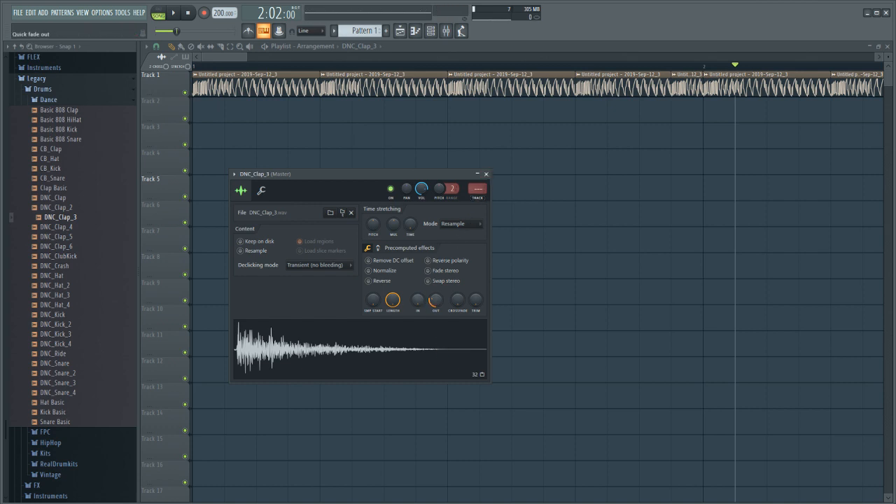
left_click(486, 173)
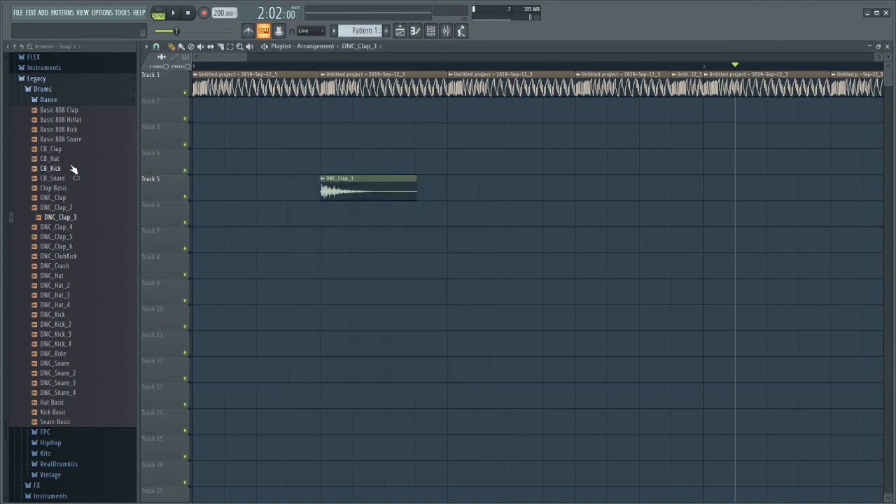
- Place DNC_Snare_3 on Track 6 at bar 1's second beat and shorten it with a fade-out and reduced length
mouse_move(63, 149)
left_mouse_down()
mouse_move(77, 162)
mouse_move(72, 134)
left_mouse_up()
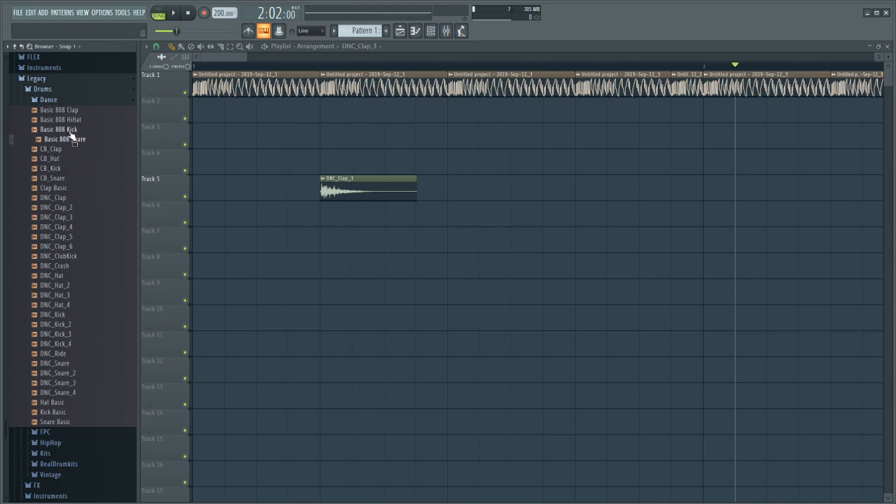
left_click(74, 373)
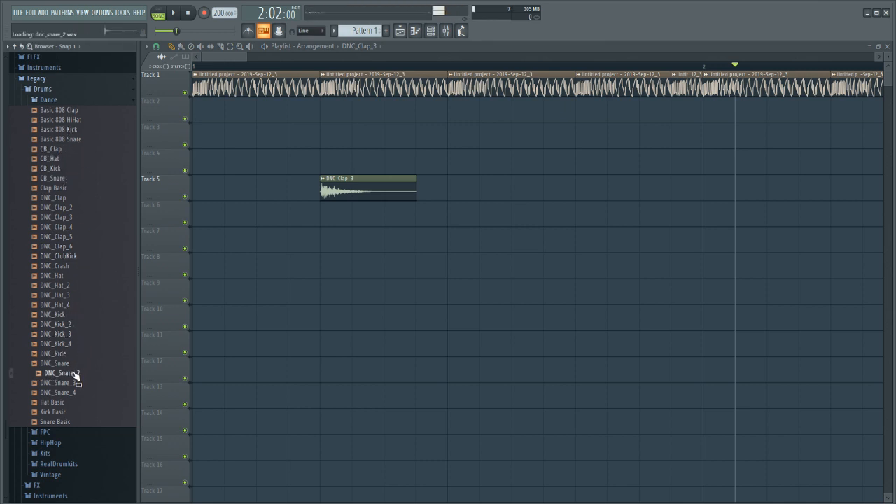
left_click_drag(73, 382, 344, 280)
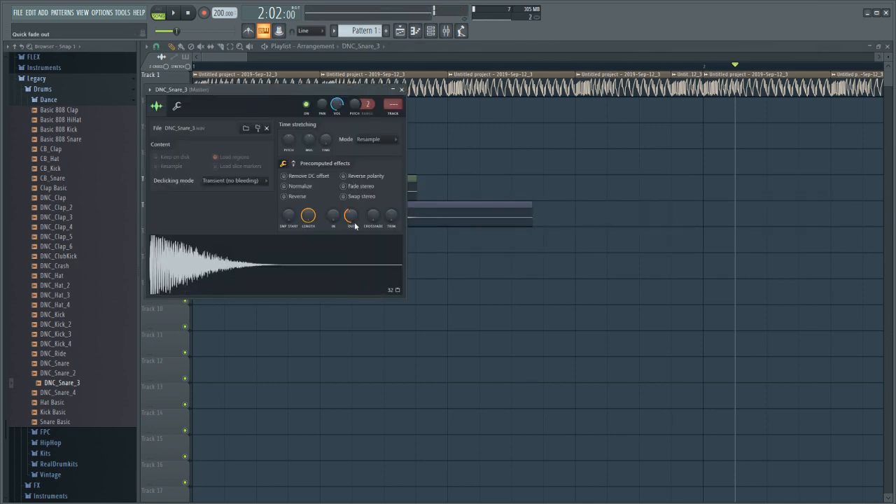
left_click_drag(355, 225, 348, 268)
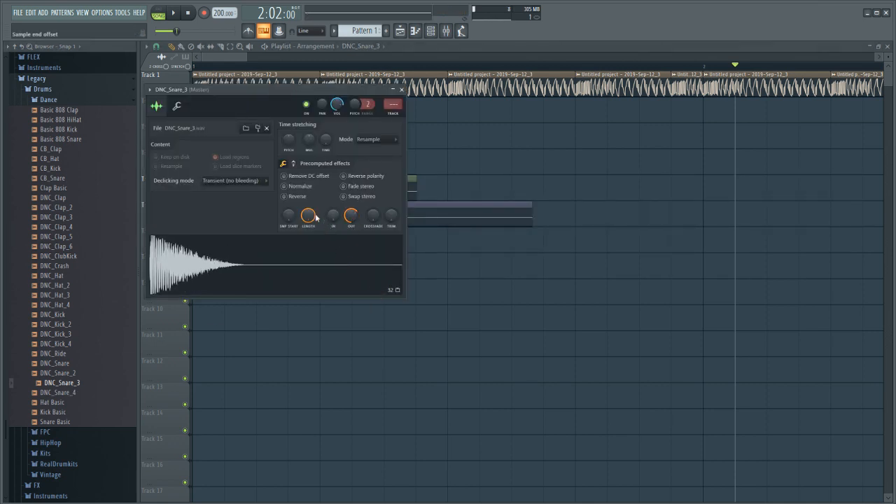
left_click_drag(314, 218, 320, 260)
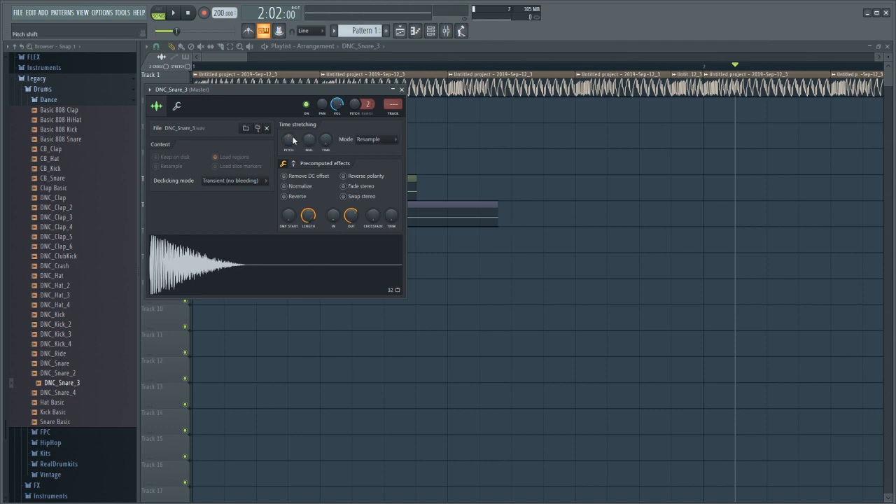
left_click(401, 89)
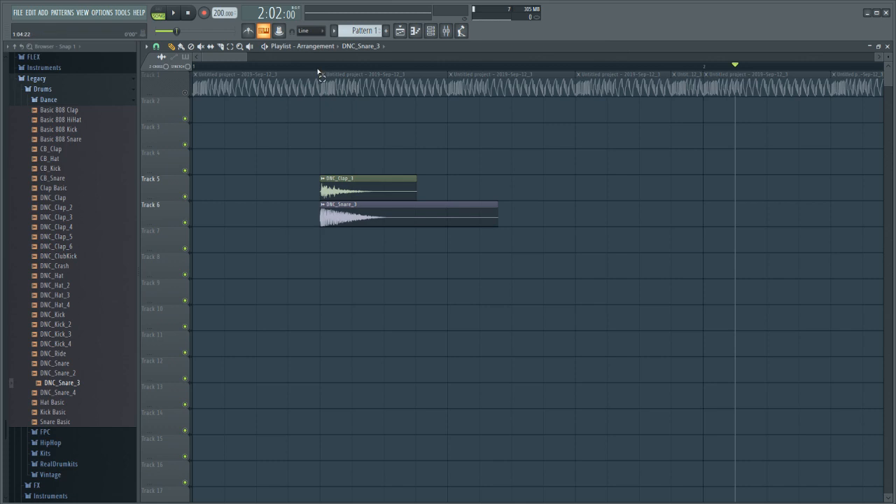
- Loop the layered clap and snare while lowering the DNC_Snare_3 channel volume to about 41%
left_click_drag(318, 73, 511, 70)
left_click(173, 13)
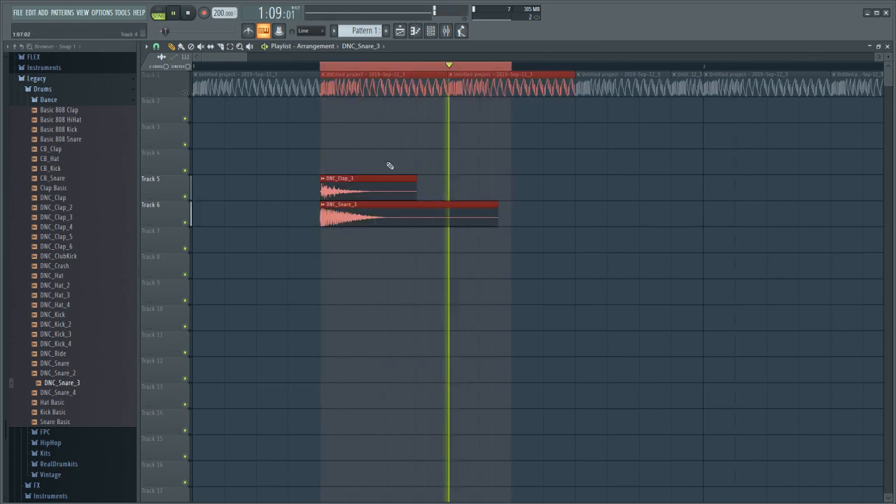
double_click(365, 204)
left_click_drag(337, 104, 337, 134)
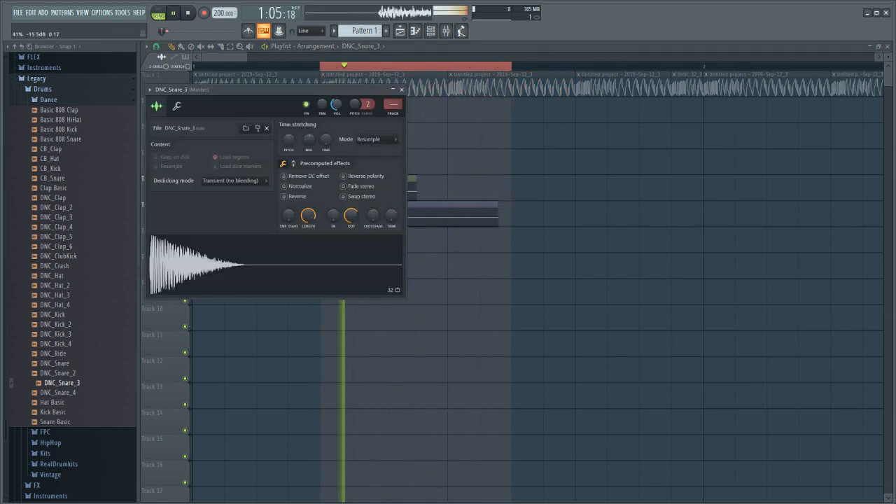
left_click(294, 163)
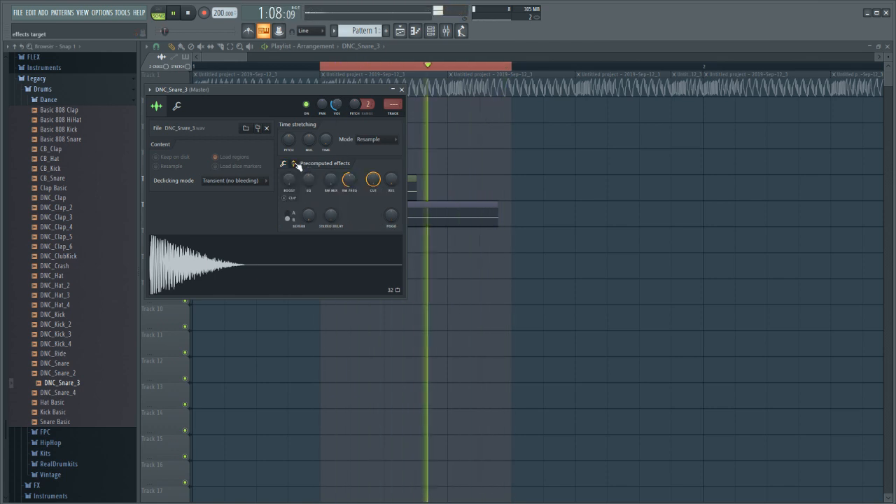
key("space")
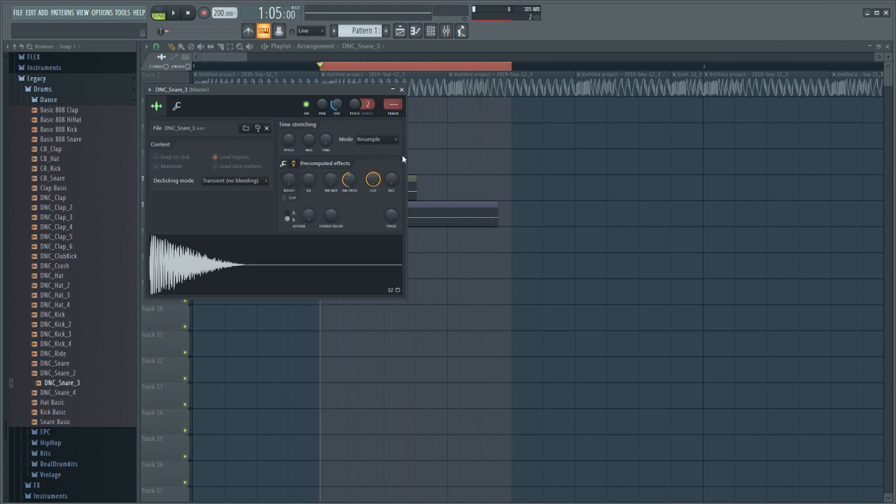
left_click(401, 90)
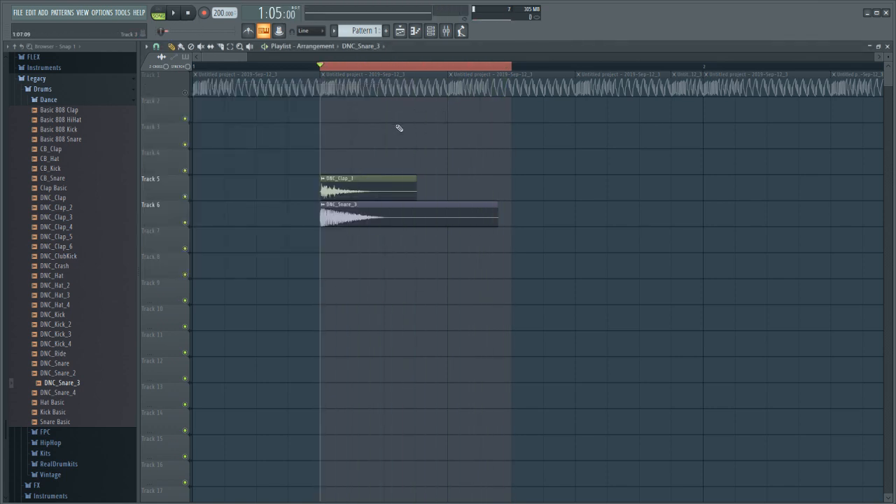
- Layer DNC_Clap_2 on Track 4 at bar 1's second beat, above the other clap and the snare
scroll(311, 63, "down", 2)
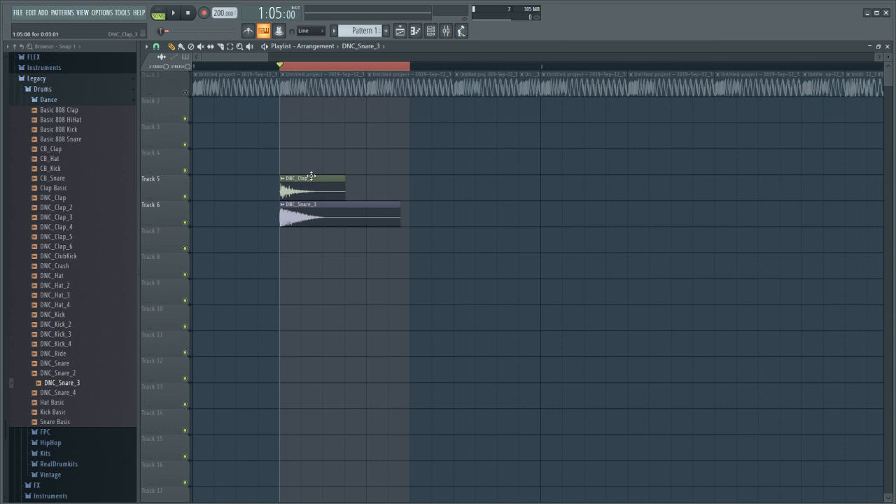
left_click_drag(56, 208, 283, 162)
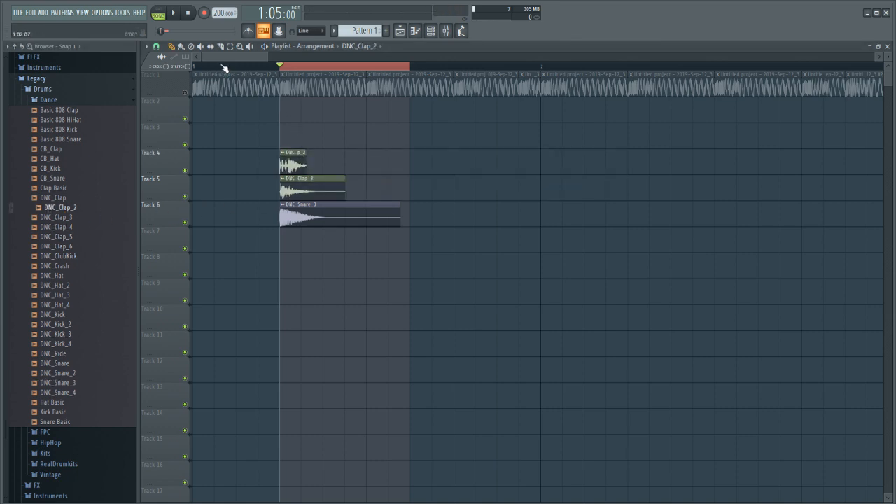
key("ctrl+a")
scroll(224, 68, "up", 5)
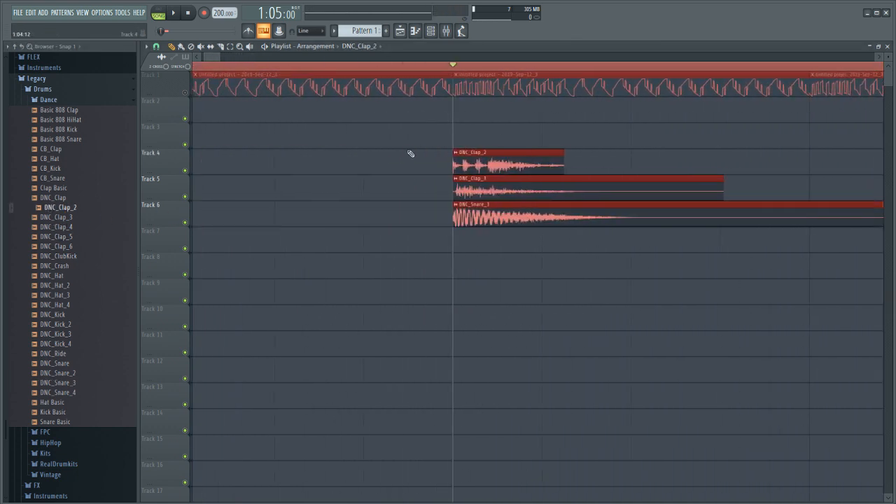
left_click(411, 153)
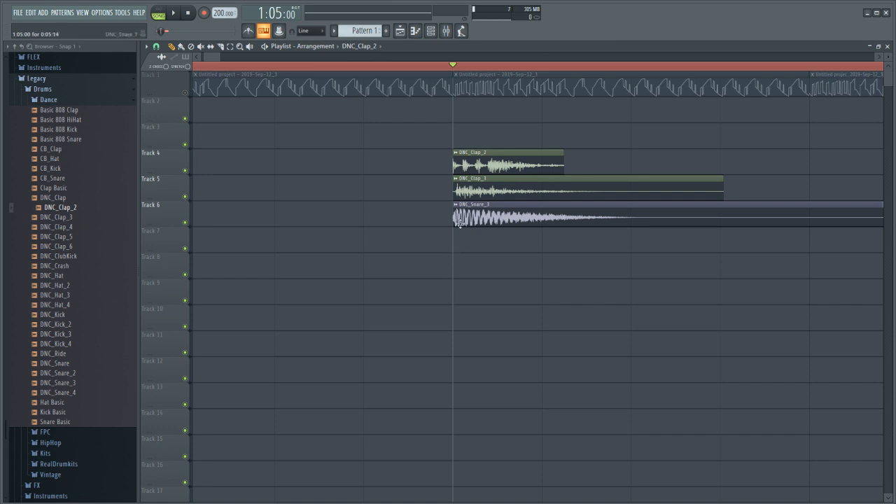
- Delete the DNC_Clap_2, DNC_Clap_3 and DNC_Snare_3 clips from Tracks 4 to 6
right_click(504, 161)
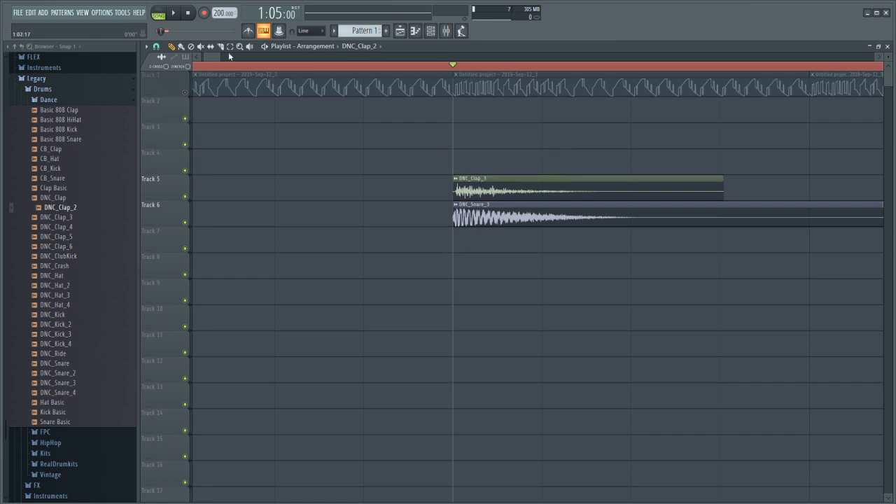
scroll(229, 57, "down", 2)
right_click(411, 181)
right_click(409, 214)
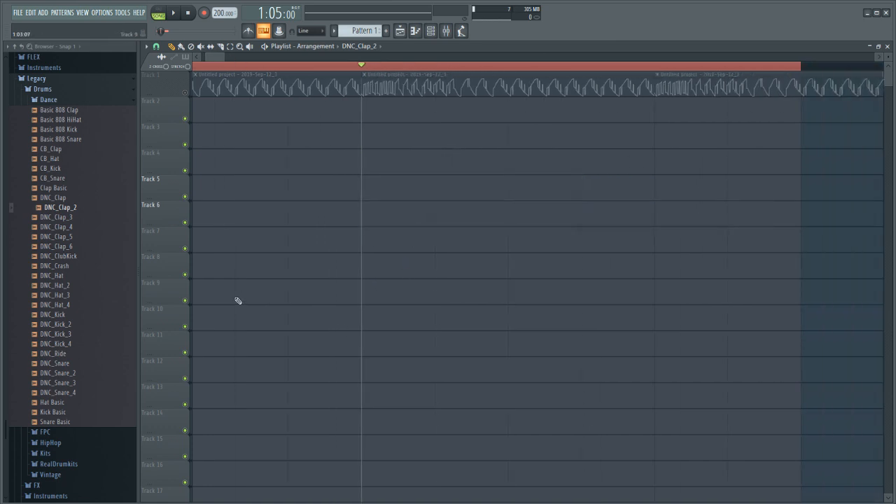
scroll(101, 256, "down", 10)
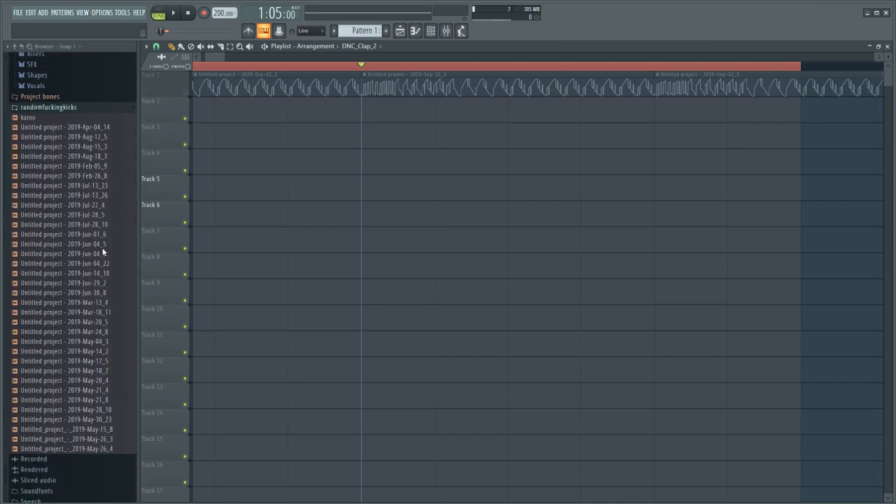
scroll(103, 253, "up", 15)
scroll(90, 289, "down", 15)
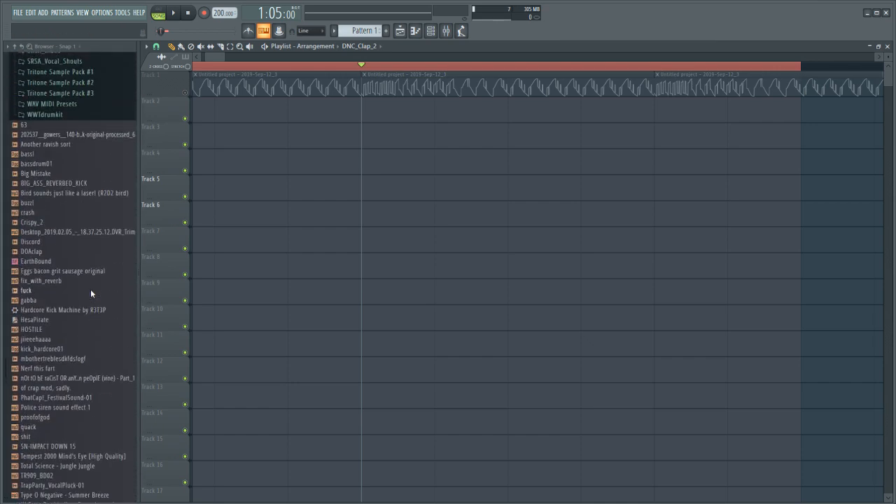
scroll(159, 232, "down", 1)
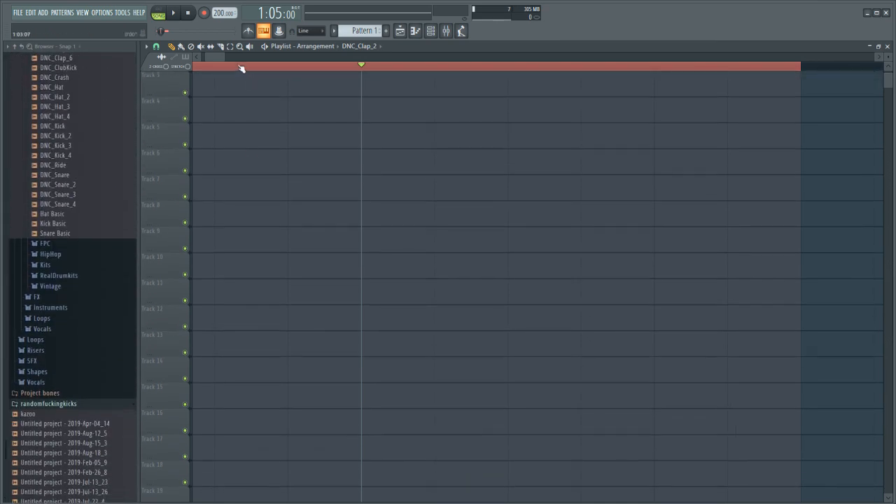
- Clear the playlist's time selection and unmute Track 1
scroll(231, 58, "down", 5)
scroll(242, 172, "up", 1)
left_click_drag(444, 68, 224, 70)
left_click(189, 13)
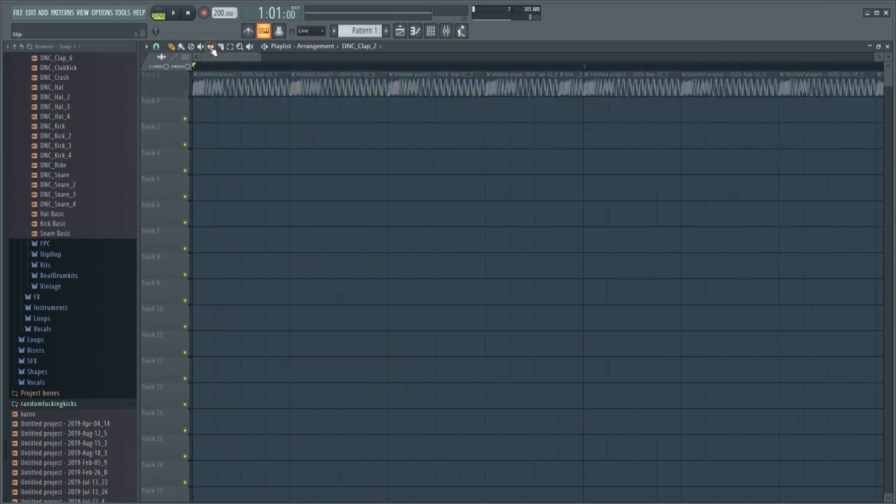
scroll(210, 58, "down", 5)
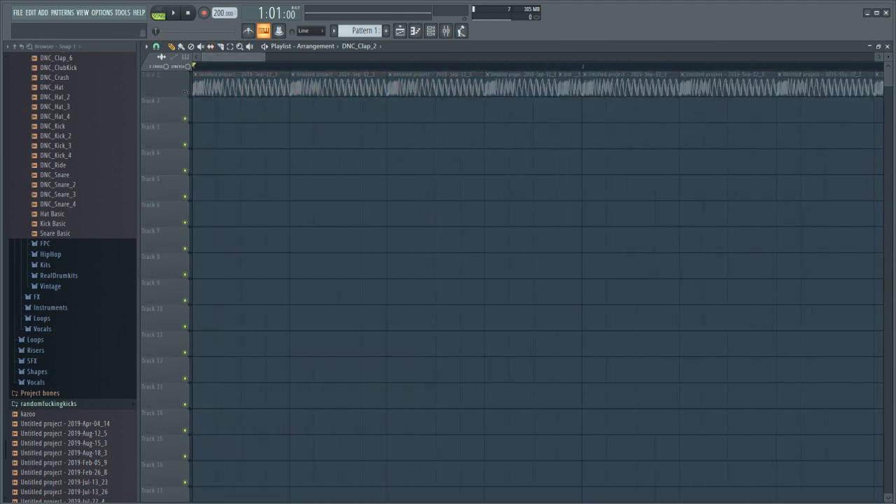
left_click(186, 92)
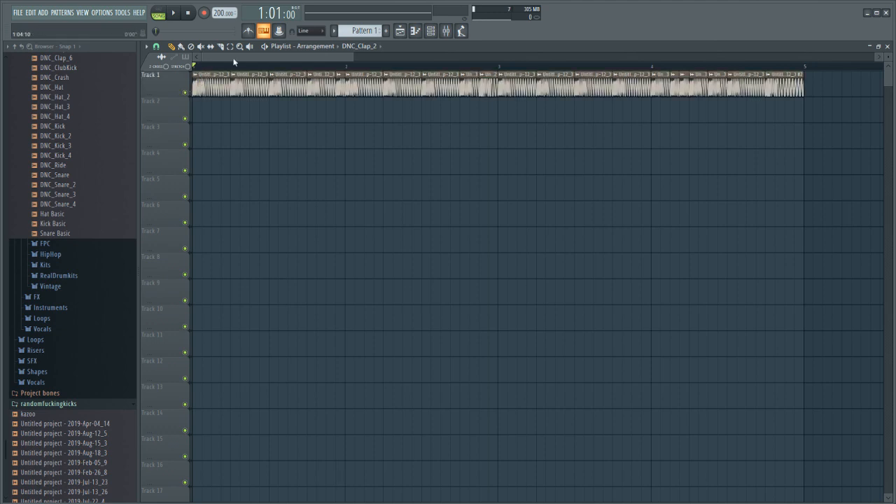
- Shorten the kick clip at 4:09 on Track 1 to two steps, leaving a gap before the last clip
scroll(233, 61, "up", 2)
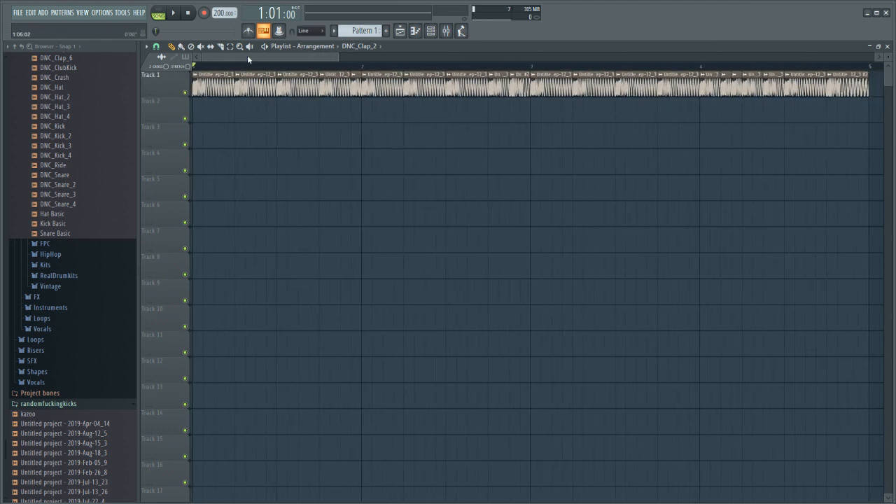
scroll(248, 56, "down", 2)
scroll(358, 52, "up", 3)
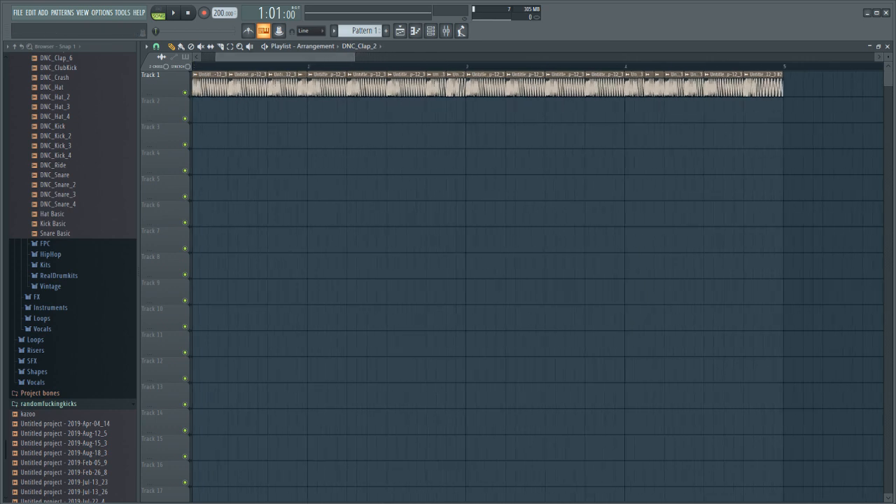
scroll(359, 56, "down", 2)
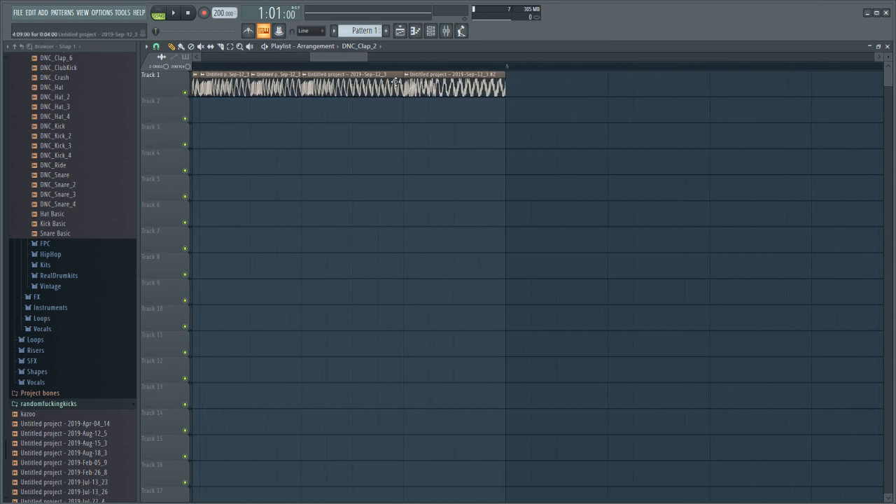
left_click_drag(398, 82, 352, 83)
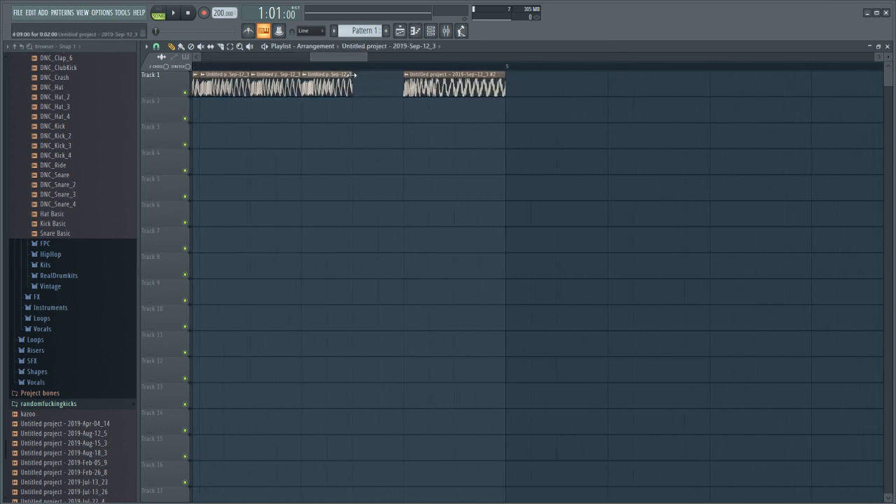
- Place a unique copy of the shortened kick on Track 2 directly below it and reverse its sample
left_click(305, 106)
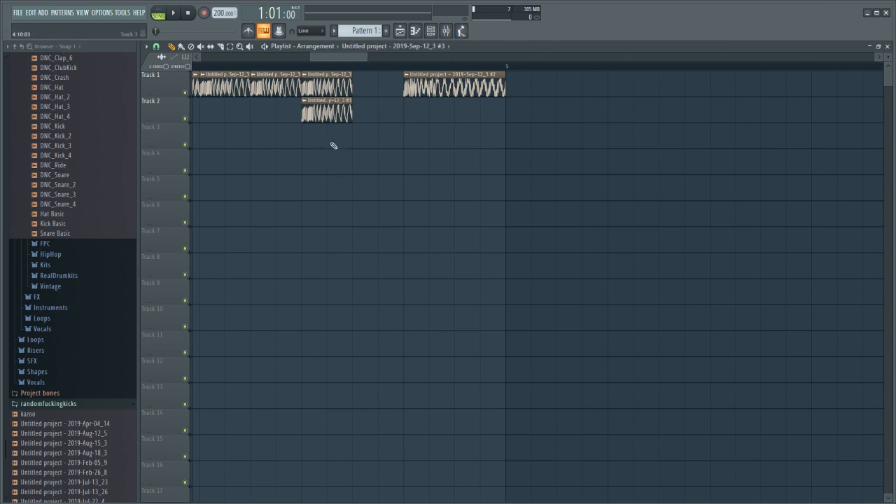
left_click(328, 132)
right_click(328, 132)
double_click(327, 114)
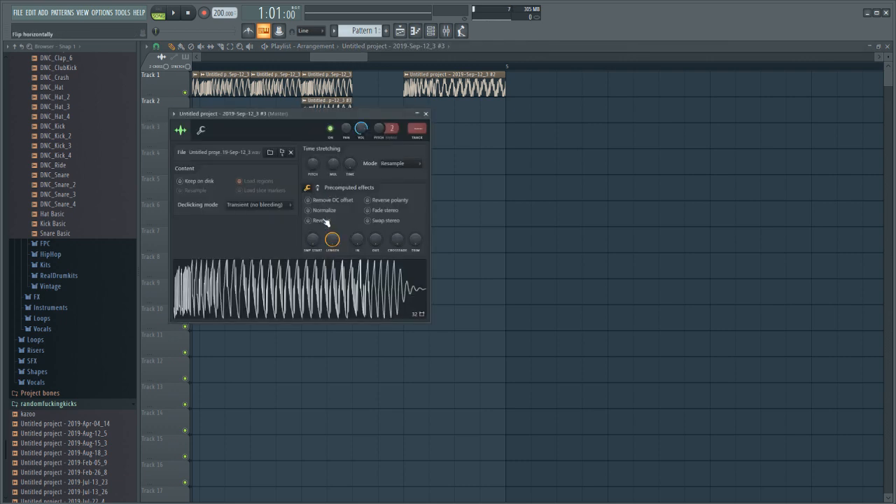
left_click(308, 221)
left_click(425, 114)
- Trim the reversed kick's start and fit it into the Track 1 gap before the last clip
left_click_drag(352, 114, 480, 123)
left_click_drag(366, 57, 345, 56)
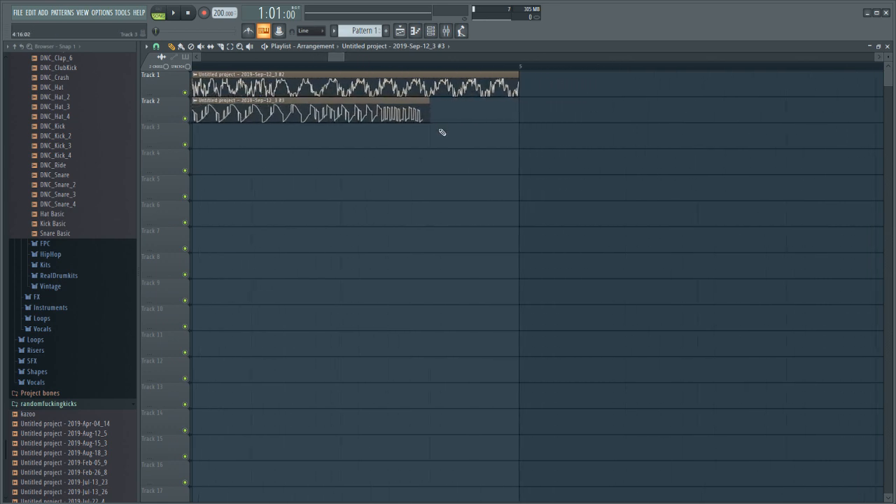
left_click_drag(430, 105, 422, 101)
mouse_move(336, 67)
left_mouse_down()
mouse_move(333, 75)
mouse_move(329, 57)
left_mouse_up()
key("ctrl+d")
left_click_drag(430, 100, 171, 82)
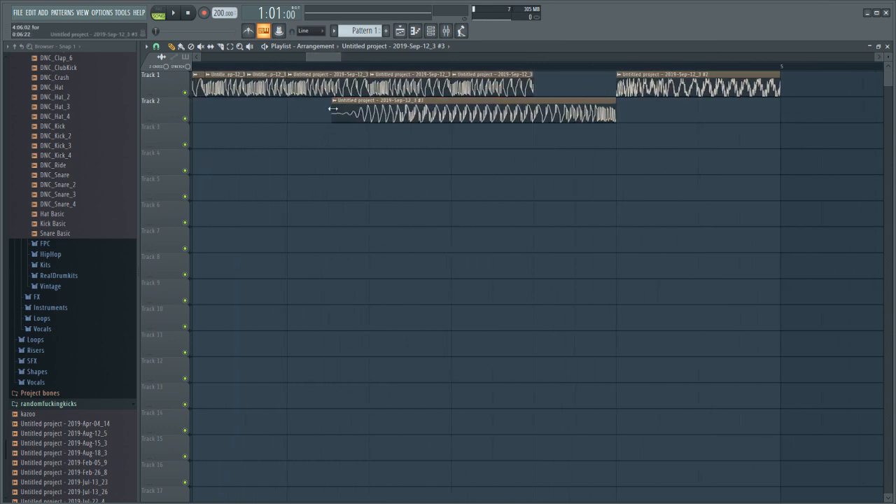
left_click_drag(333, 108, 536, 108)
scroll(373, 66, "up", 3)
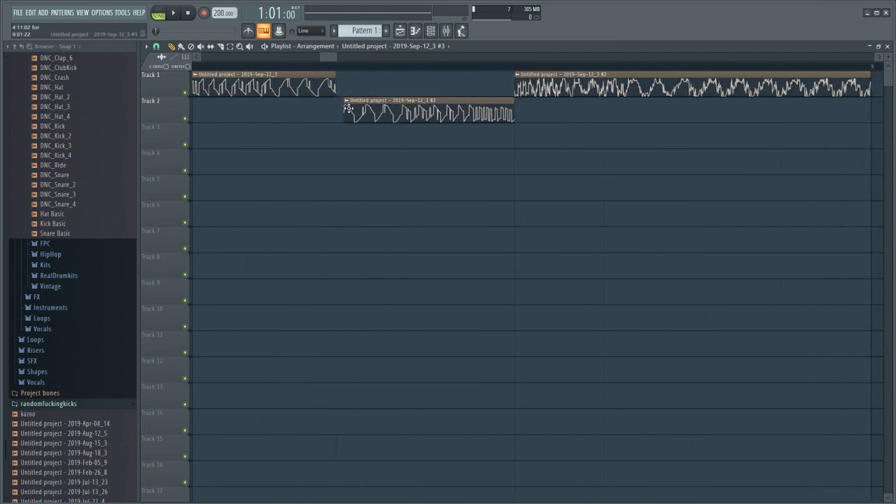
left_click_drag(347, 110, 326, 73)
scroll(326, 59, "down", 3)
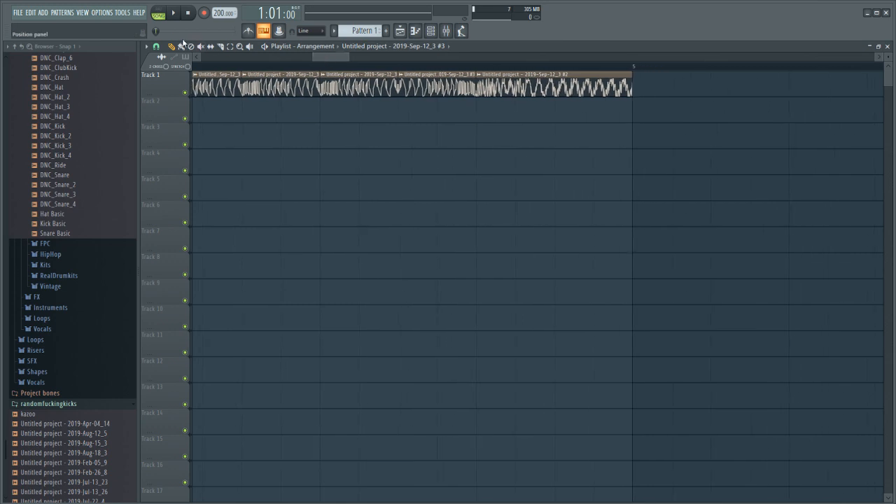
- Play the kick pattern from the start to hear it with the reversed kick
left_click(173, 13)
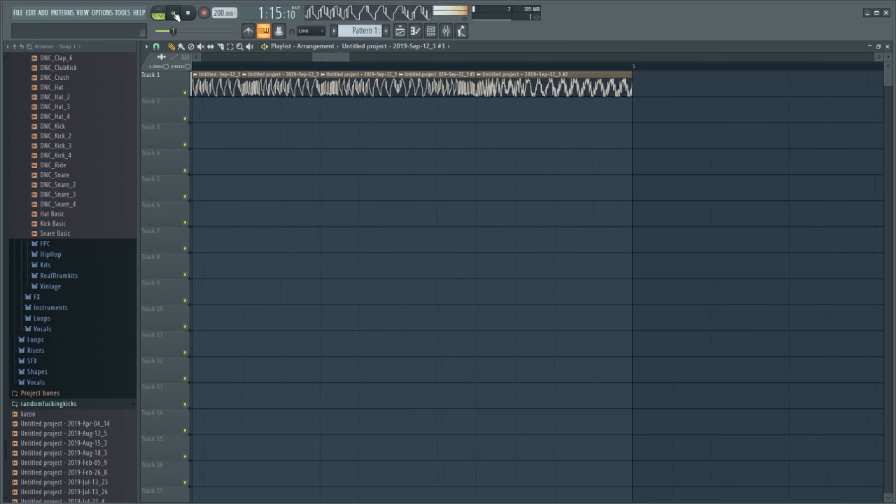
scroll(289, 63, "down", 1)
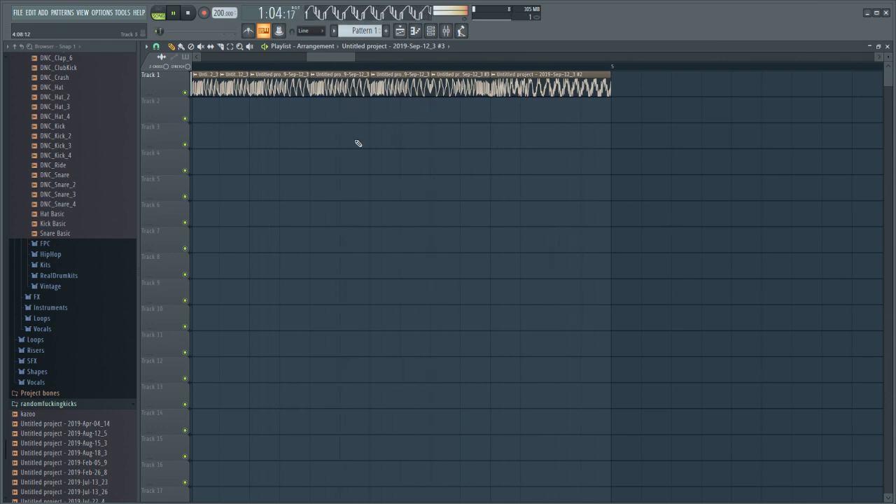
left_click(191, 12)
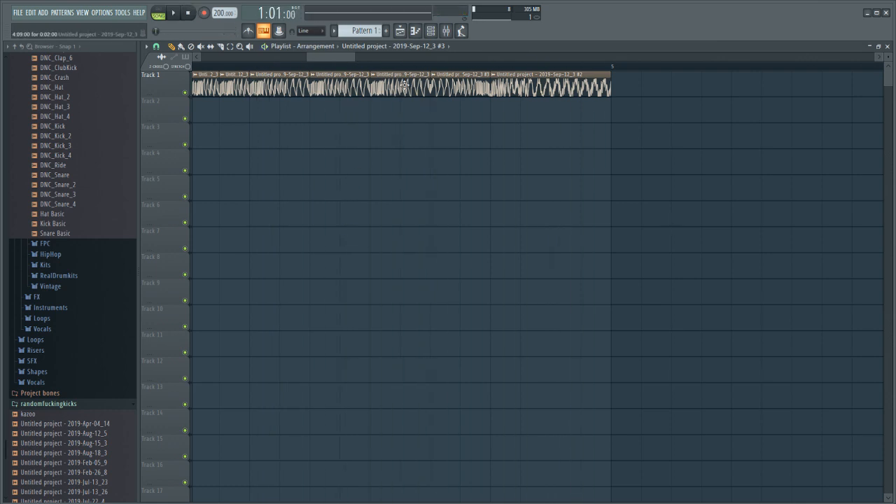
- Delete the reversed kick clip and extend the kick at 4:09 back to four steps
right_click(459, 82)
scroll(371, 73, "down", 1)
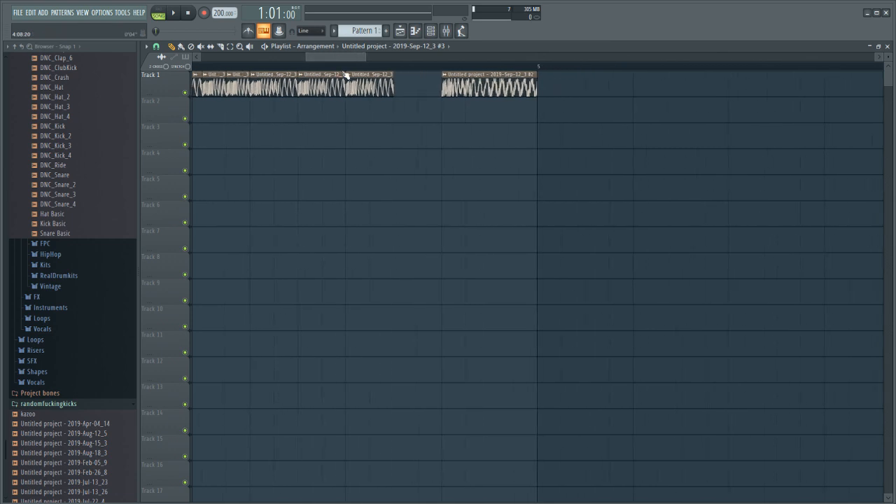
left_click_drag(393, 87, 437, 92)
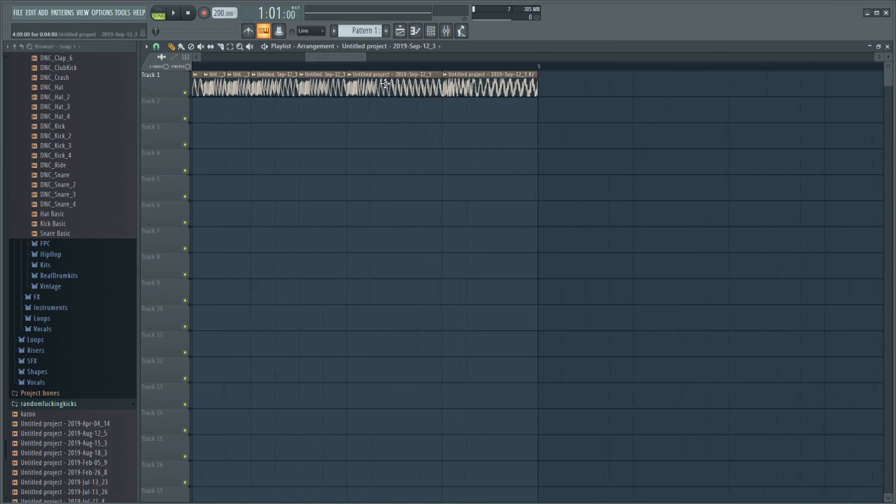
left_click(375, 109)
left_click_drag(375, 103, 350, 104)
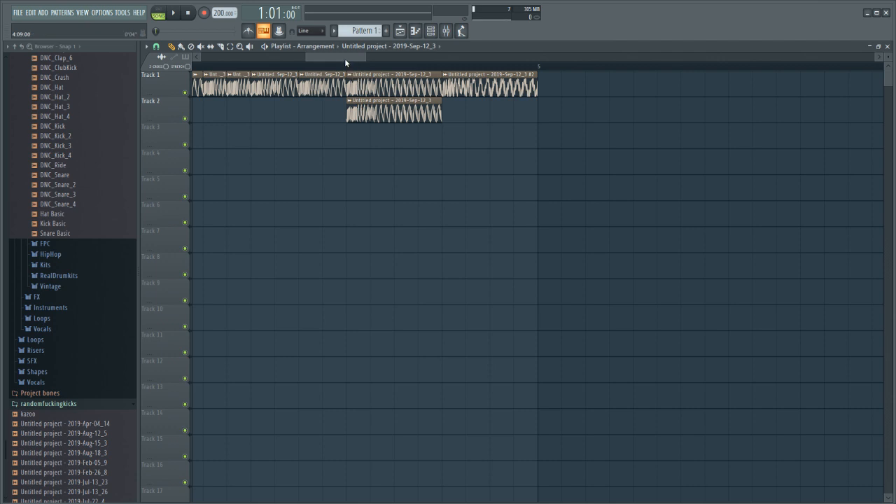
right_click(355, 105)
left_click_drag(366, 66, 331, 56)
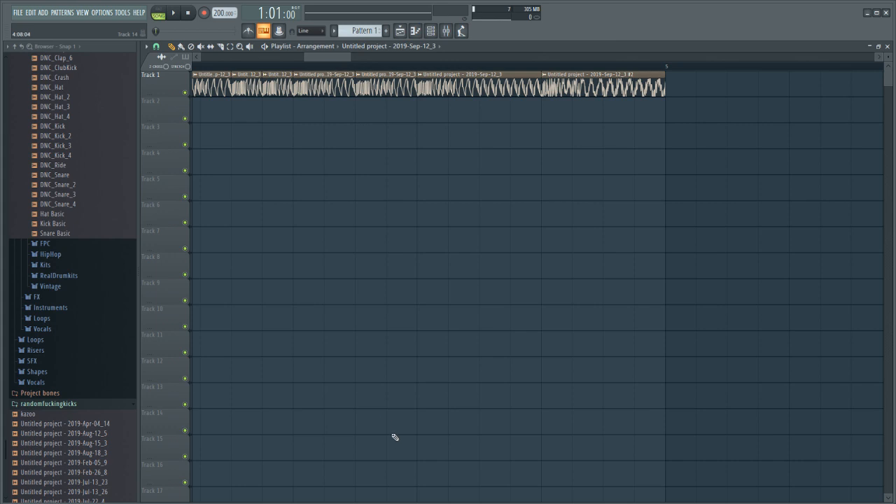
- Clone the channel of the kick sample Untitled project - 2019-Sep-12_3 and show the copy in the piano roll
left_click(418, 36)
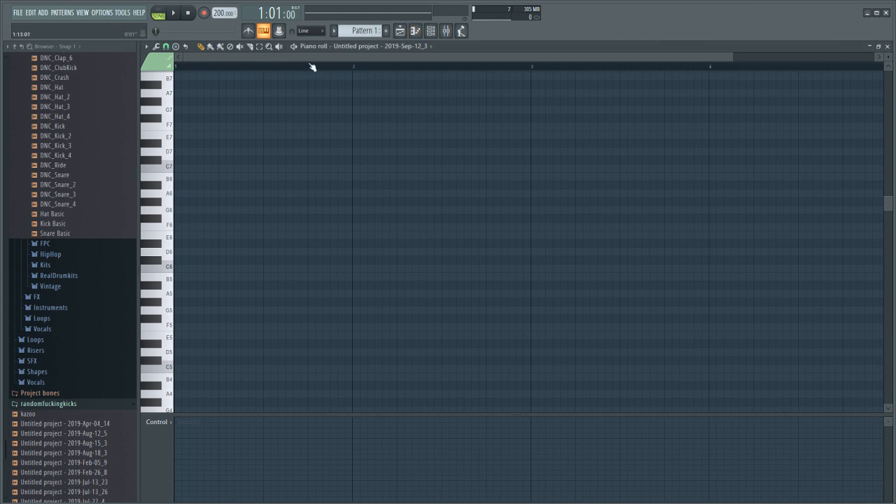
left_click(430, 30)
scroll(462, 209, "down", 1)
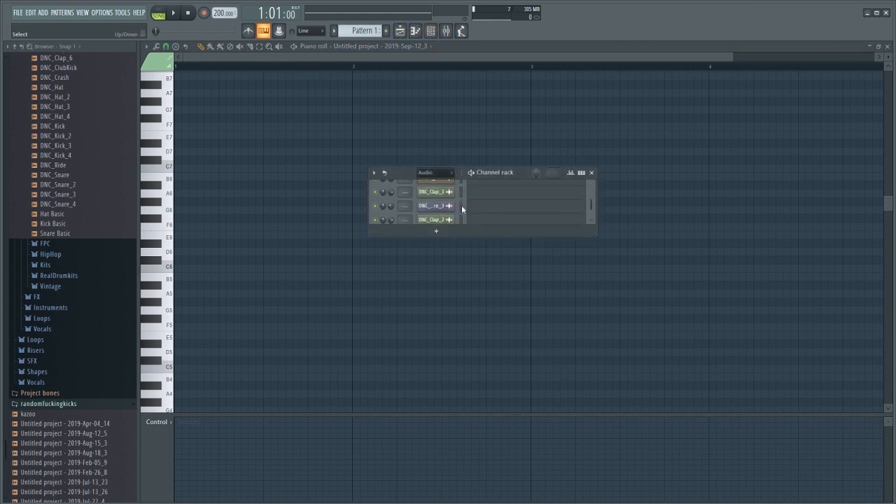
scroll(462, 209, "down", 2)
left_click(441, 201)
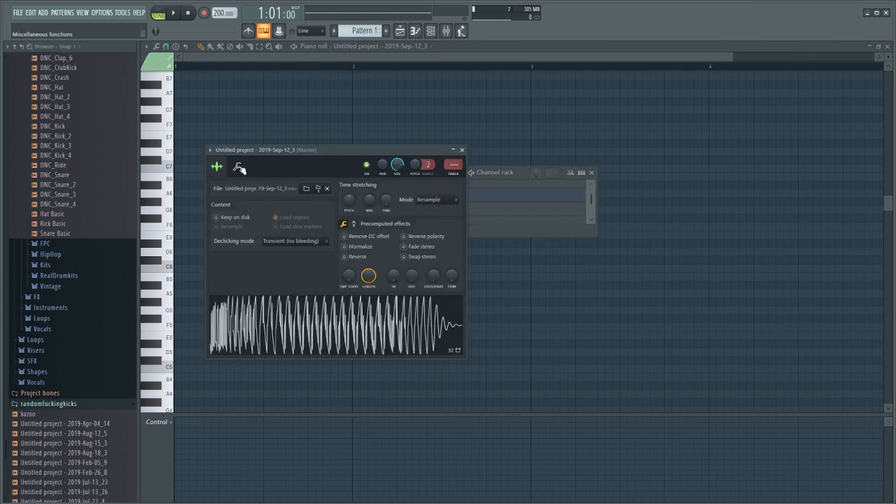
left_click(239, 168)
left_click(463, 150)
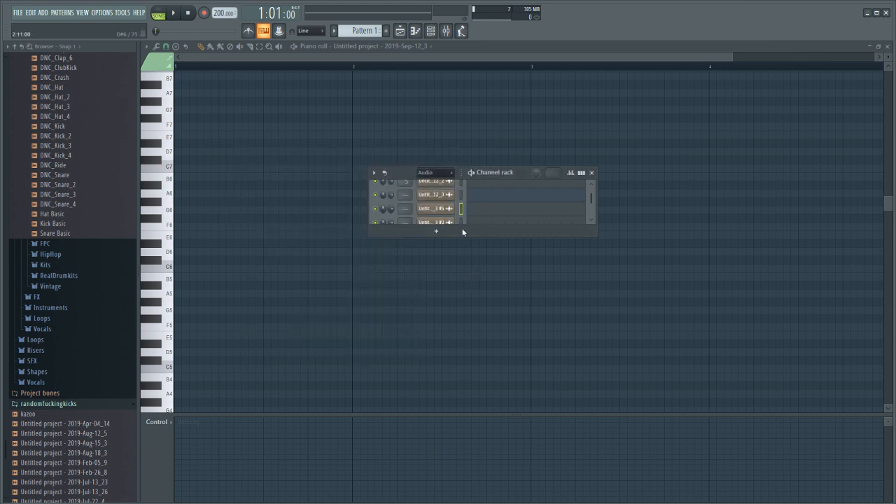
left_click(456, 208)
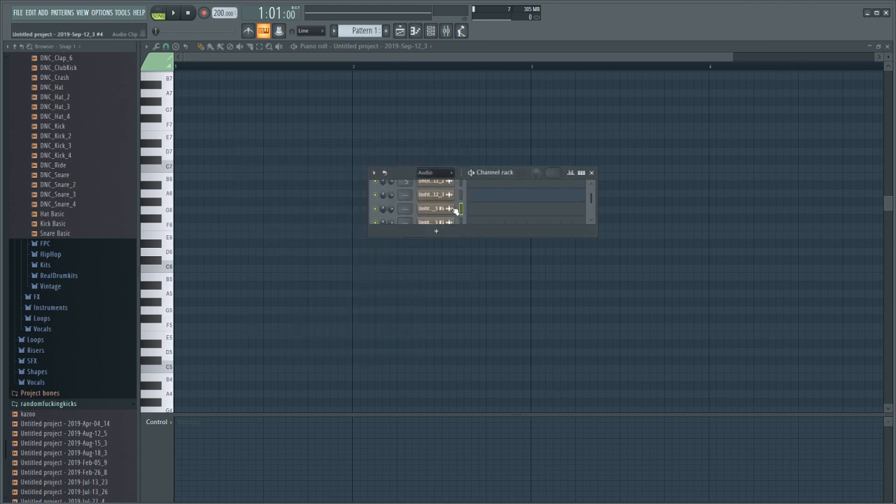
left_click(413, 63)
scroll(328, 58, "up", 3)
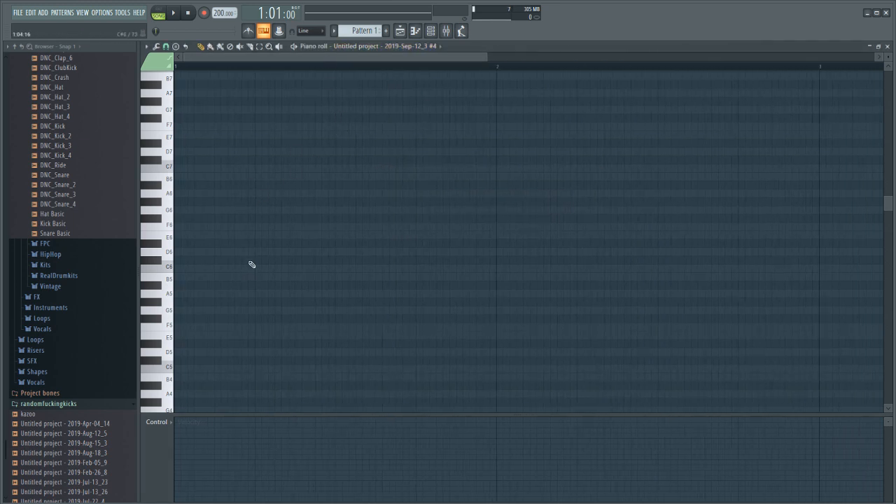
- Examine the cloned kick channel's sample settings and its miscellaneous settings with the group and root note options
left_click(431, 30)
left_click(427, 213)
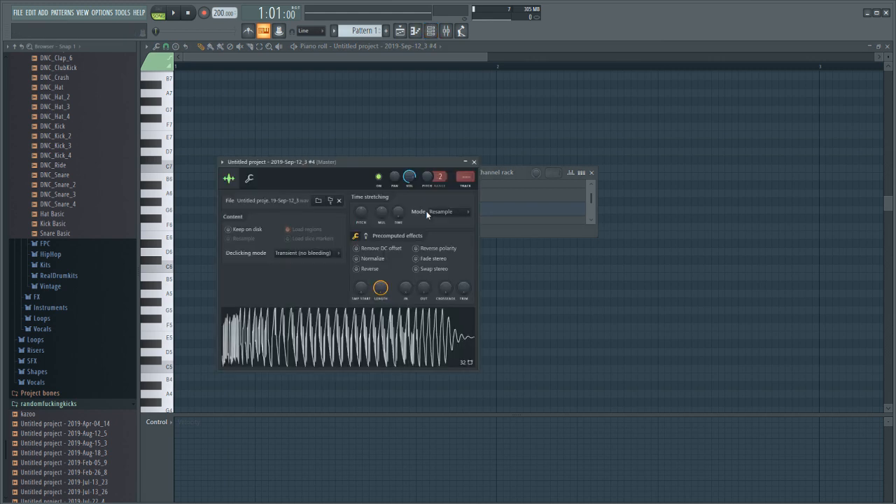
left_click(250, 179)
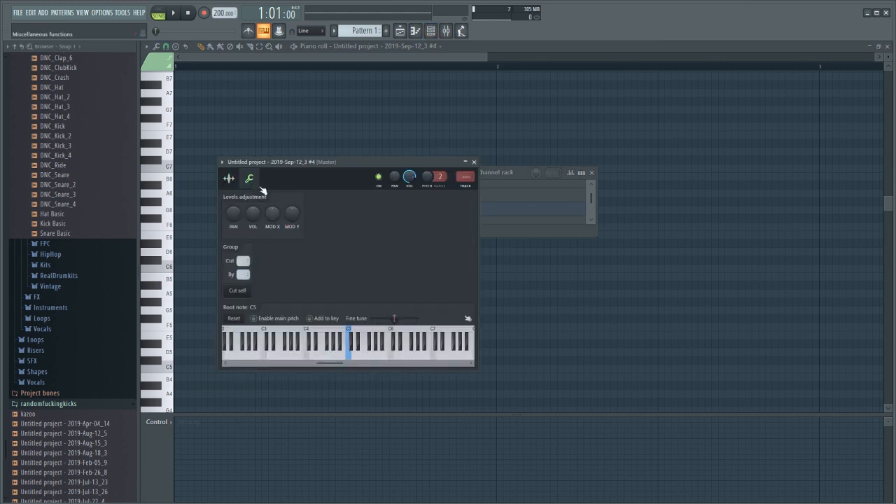
left_click(228, 178)
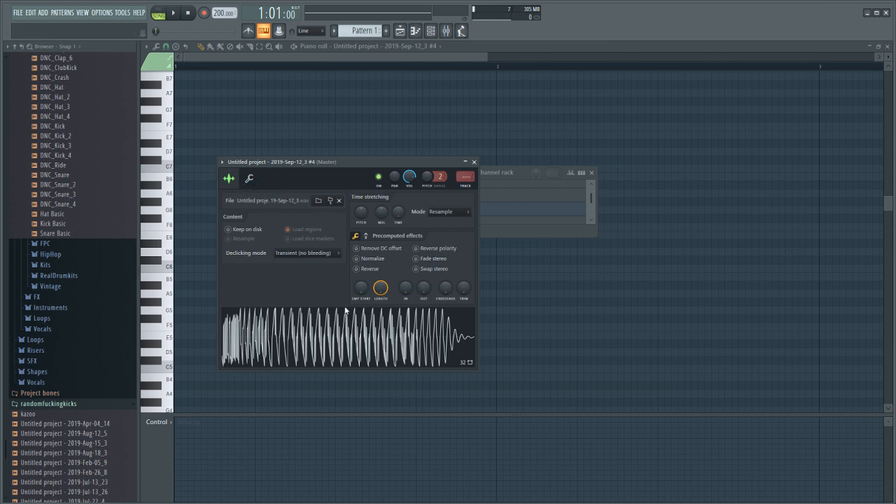
left_click(250, 180)
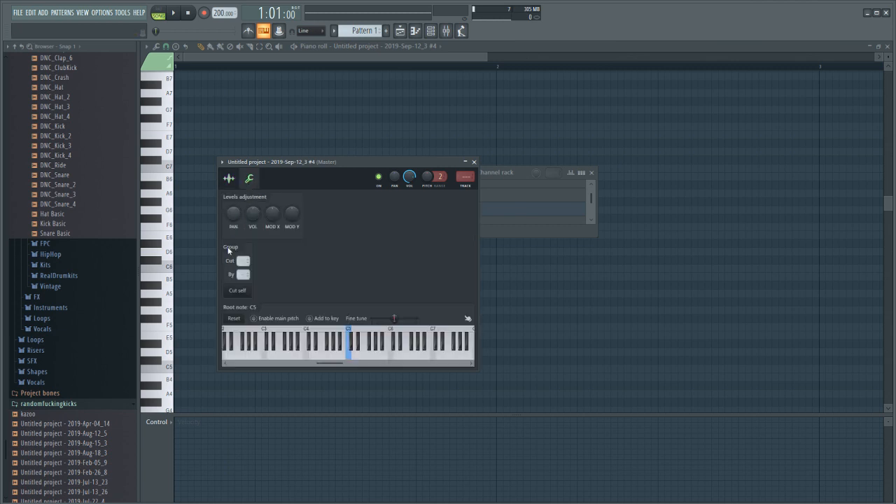
left_click(281, 65)
- Draw a C5 note about two steps long at the start of bar 1 for the cloned kick
scroll(279, 64, "up", 4)
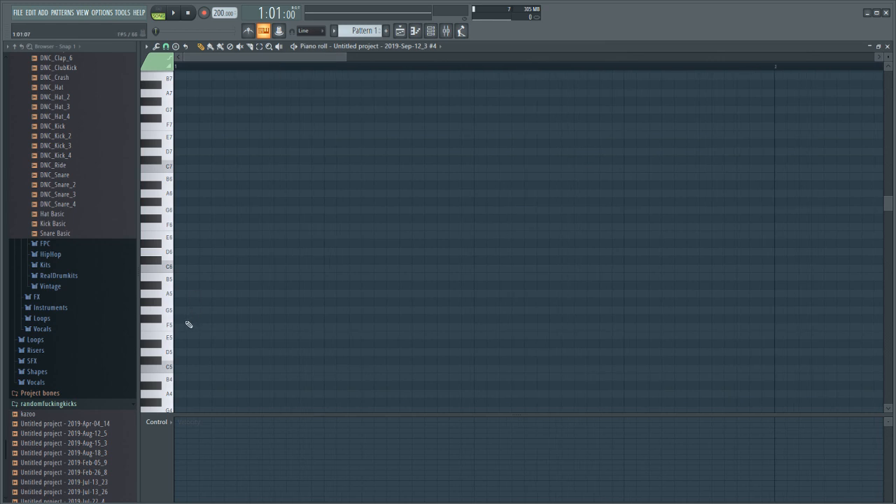
left_click(180, 365)
left_click_drag(188, 457, 194, 355)
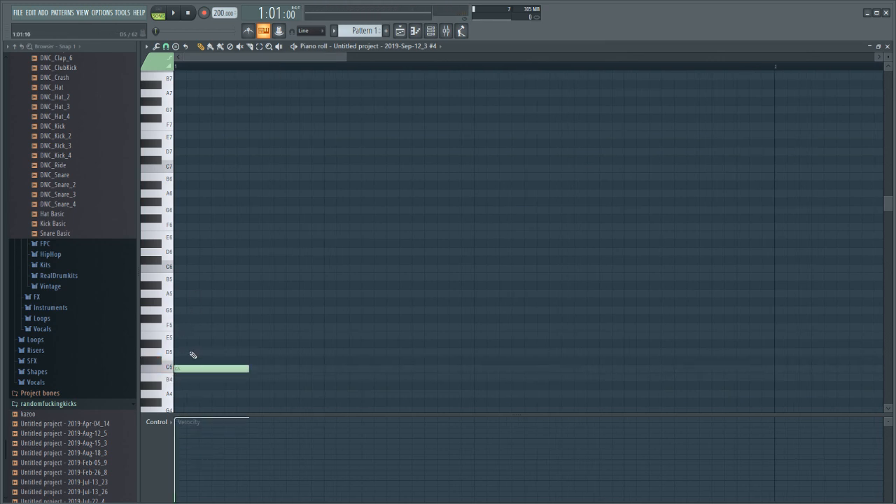
scroll(193, 107, "down", 1)
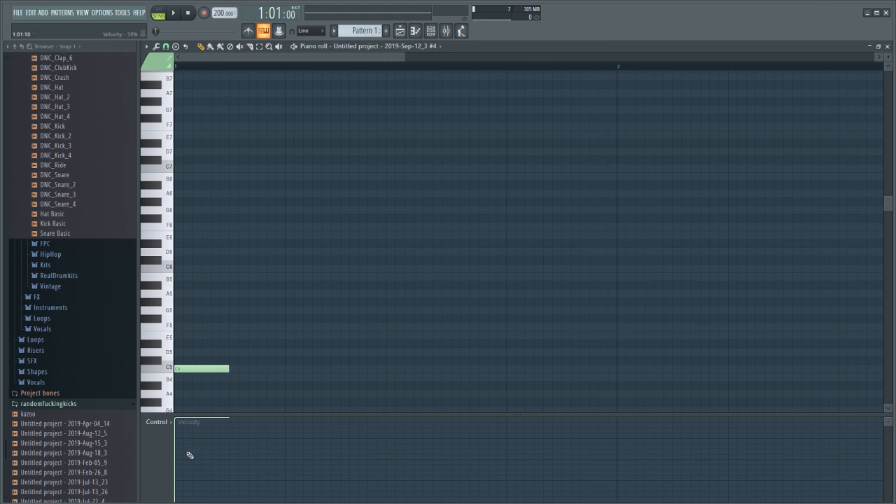
scroll(206, 58, "down", 2)
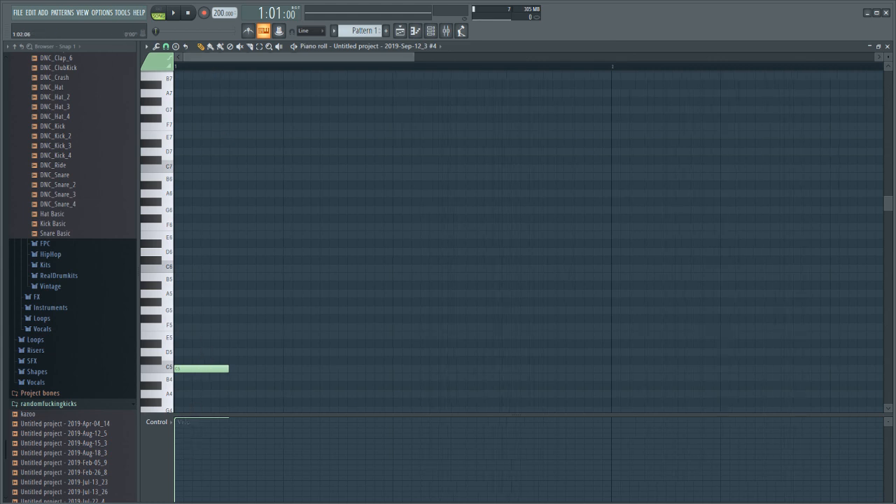
scroll(242, 240, "down", 2)
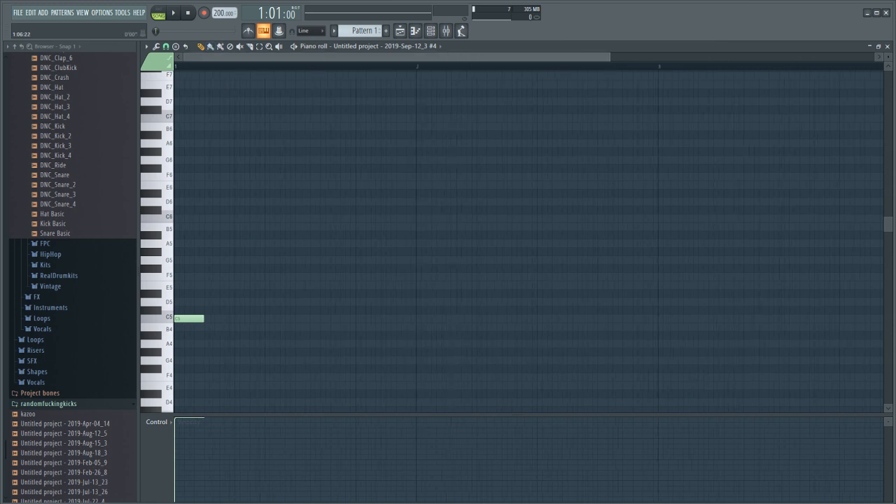
- Add C5 notes, each two steps long, on beats 2, 3 and 4 of bar 1
scroll(314, 67, "down", 2)
scroll(256, 68, "up", 2)
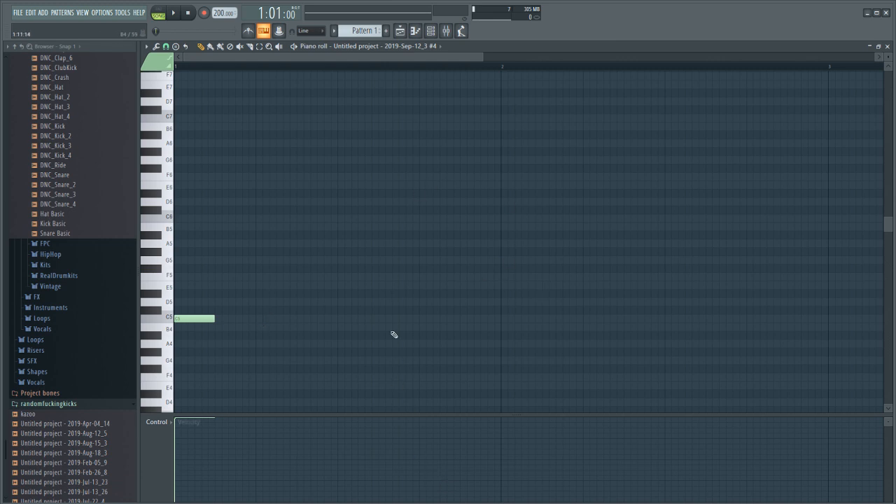
left_click(262, 319)
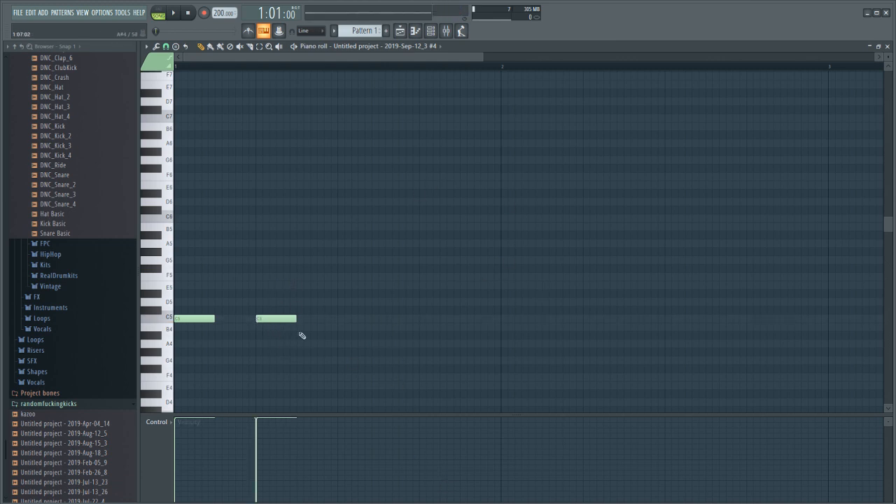
left_click(340, 320)
left_click(420, 319)
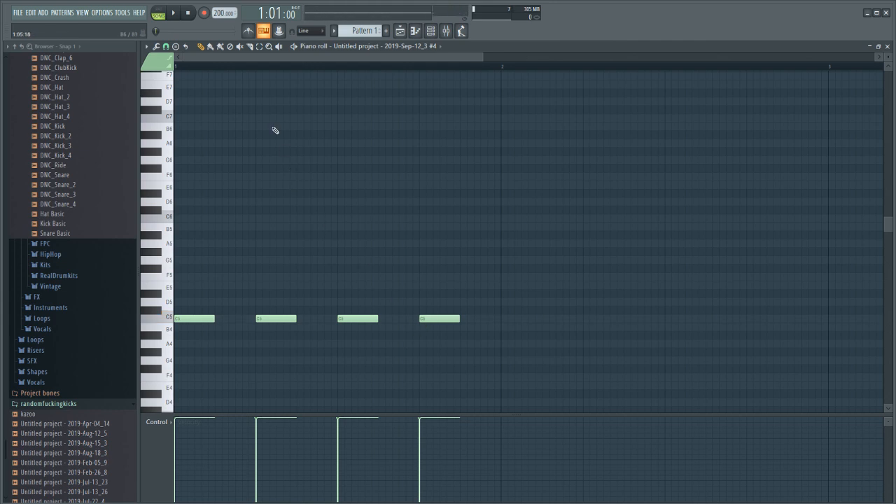
- Add a two-step G#4 note at the end of bar 1 and two-step C5 notes on the first three beats of bar 2
scroll(262, 121, "down", 2)
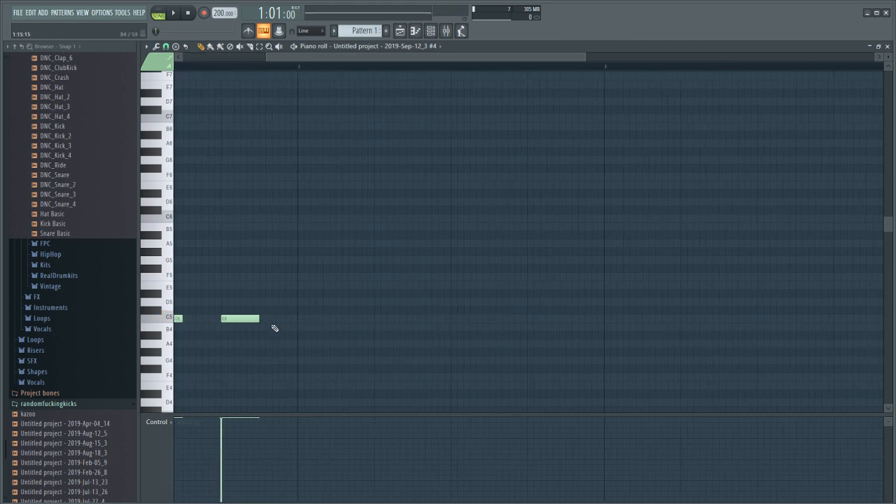
left_click_drag(261, 343, 261, 351)
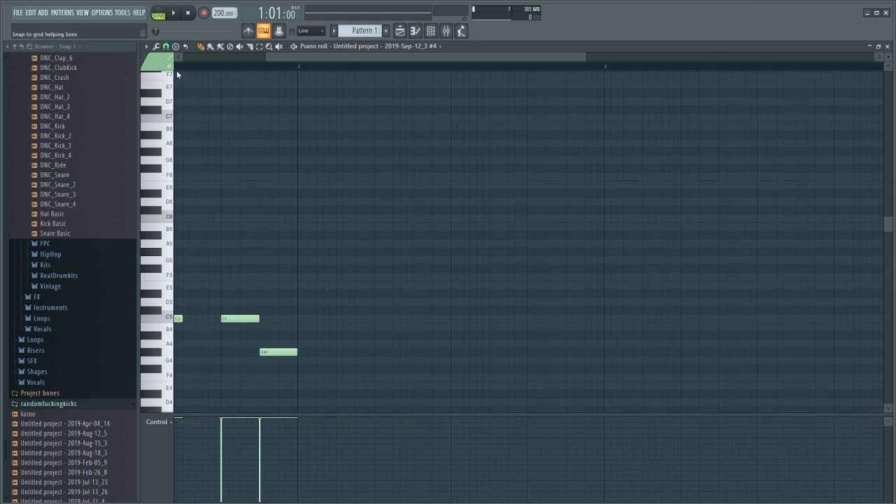
key("space")
left_click(305, 320)
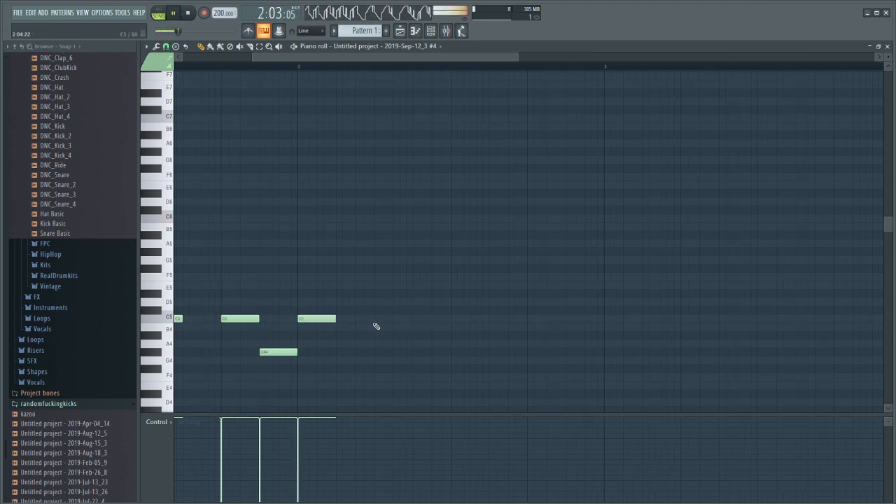
left_click(381, 320)
left_click(458, 320)
- Switch playback from song to pattern mode and play the kick pattern
key("space")
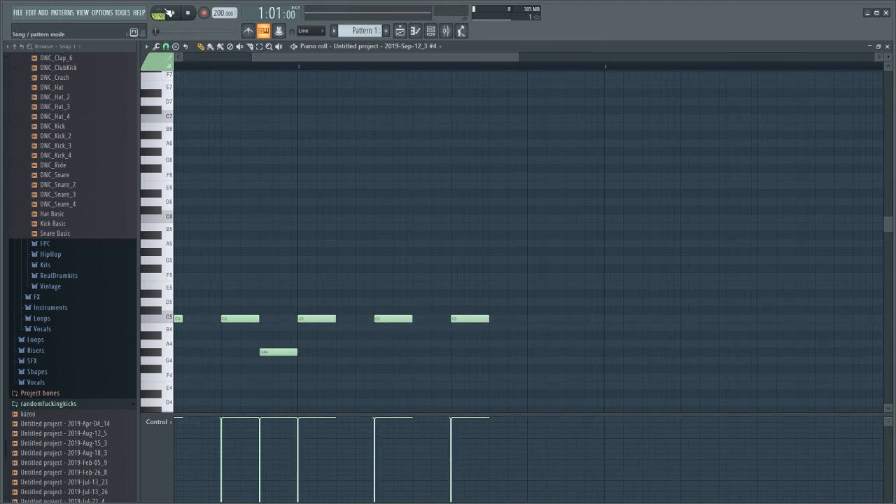
left_click(165, 12)
left_click(173, 12)
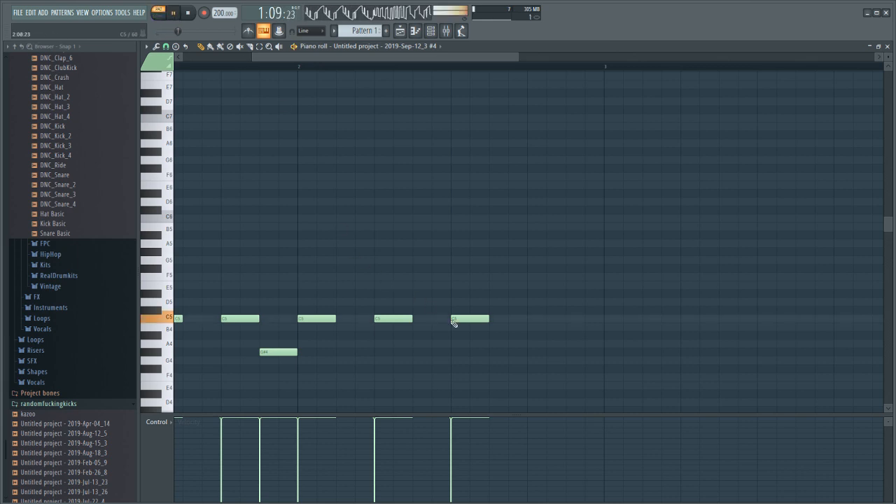
- Try a C5 note on beat 4 of bar 2 and a higher F#5 note after it, and remove both
left_click(532, 320)
left_click(569, 268)
right_click(569, 268)
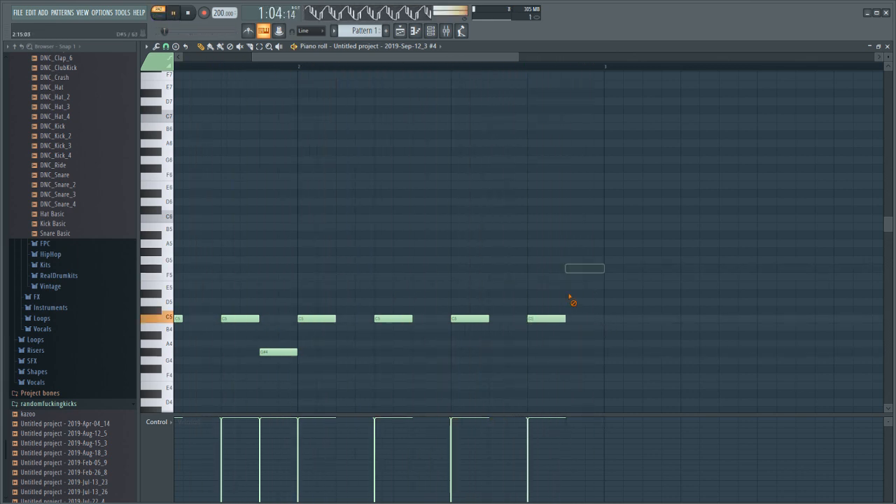
left_click(186, 31)
left_click(185, 18)
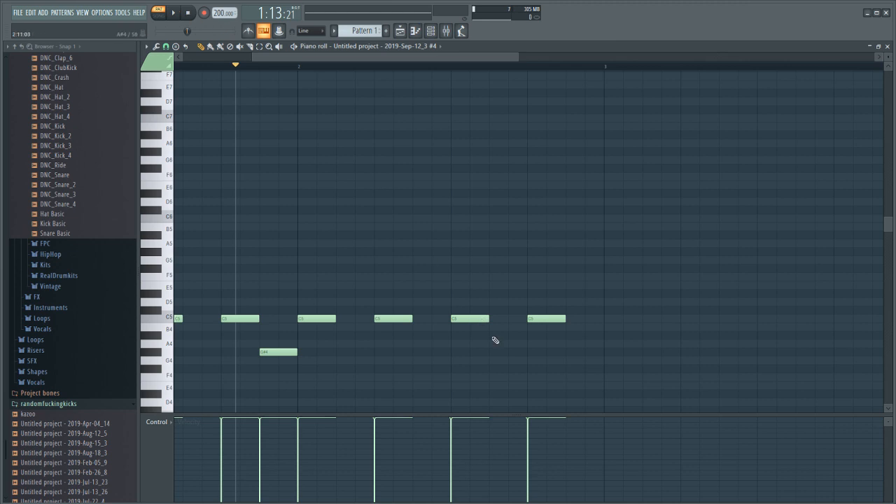
right_click(551, 320)
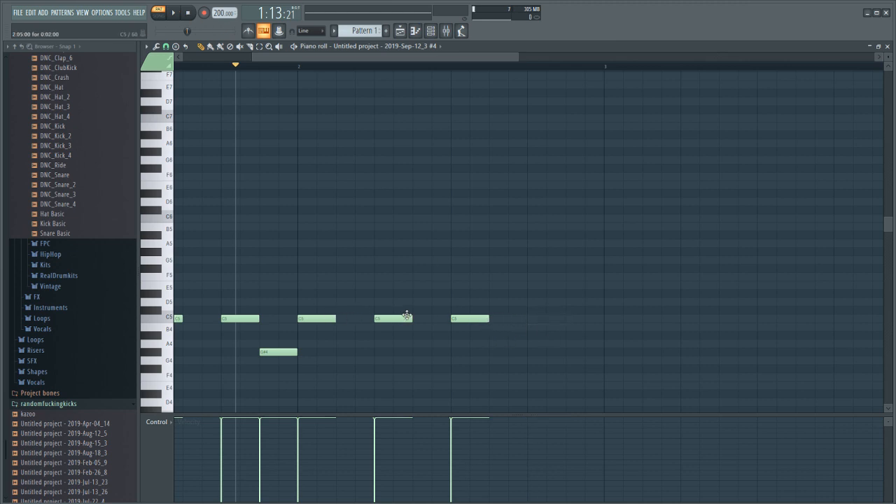
- Add two one-step C5 notes back to back on steps 11 and 12 of bar 2
left_click(496, 320)
left_click(529, 313)
right_click(538, 313)
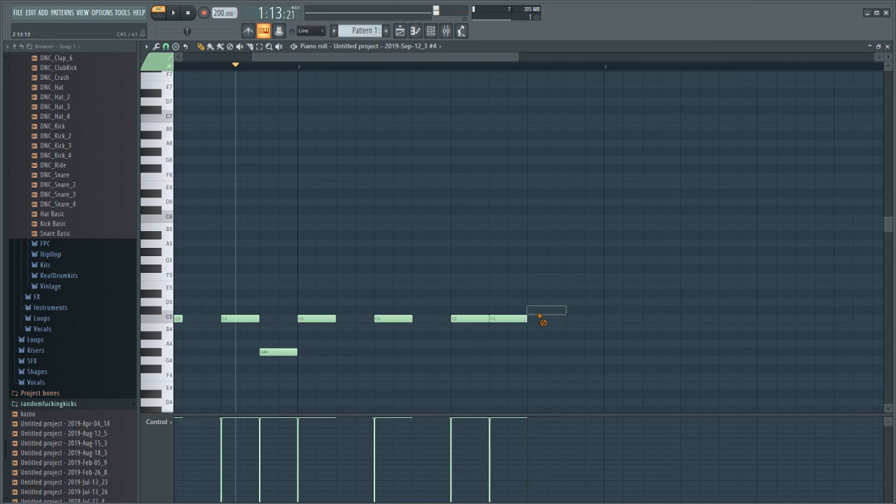
left_click_drag(525, 319, 510, 319)
left_click(514, 319)
- Fill the last four steps of bar 2 with a two-step G5 note and a two-step B5 note
left_click(533, 261)
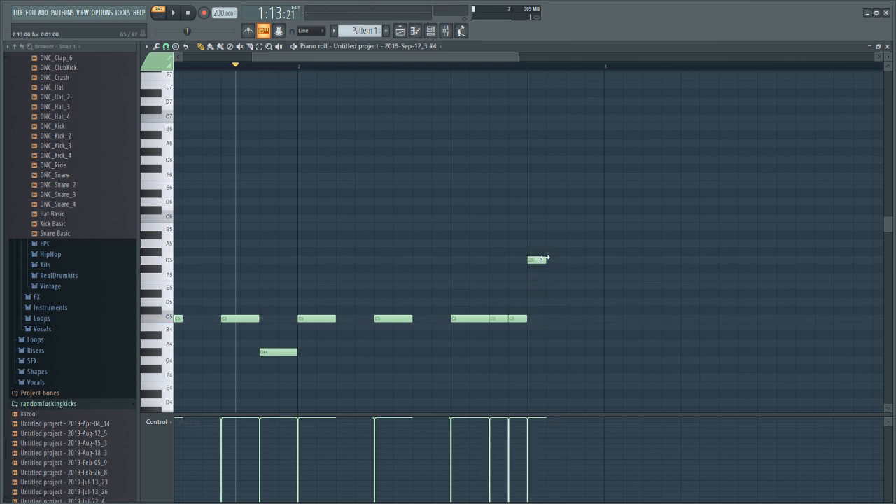
left_click_drag(545, 261, 574, 229)
left_click(189, 14)
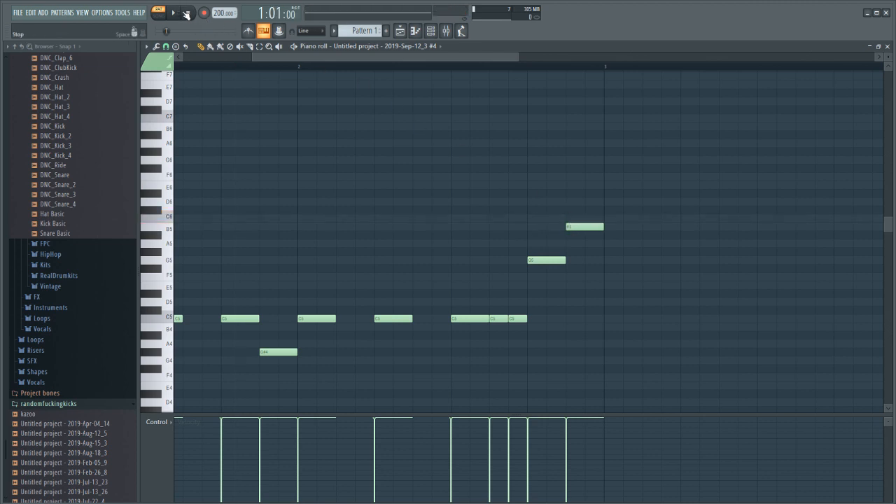
- Play the pattern and lower the last note of bar 2 to A#5
key("space")
left_click_drag(577, 227, 577, 238)
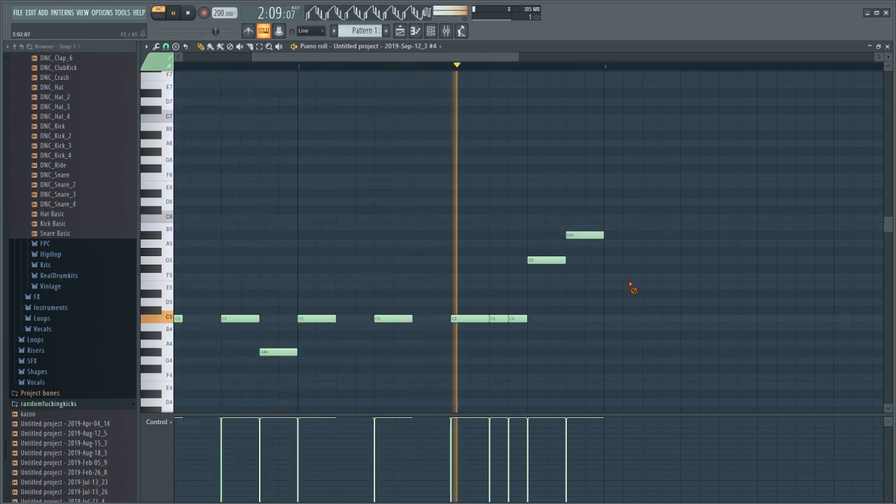
left_click(187, 12)
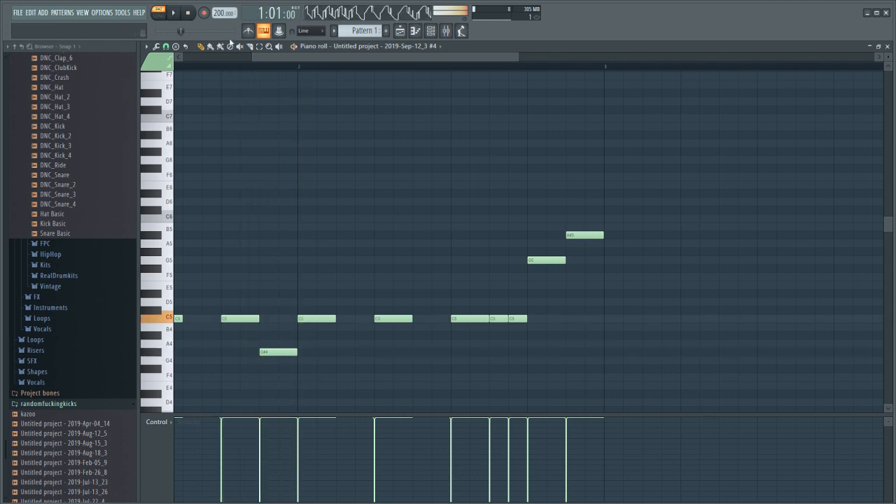
left_click_drag(261, 56, 310, 61)
scroll(318, 59, "down", 3)
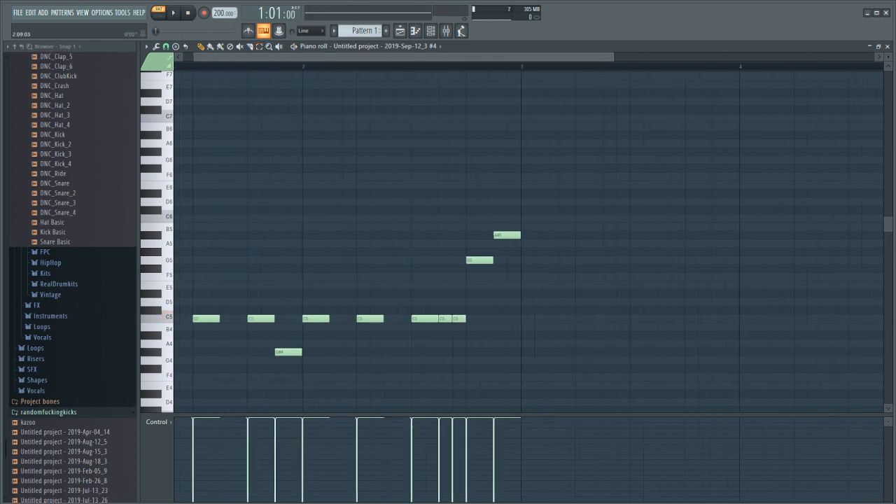